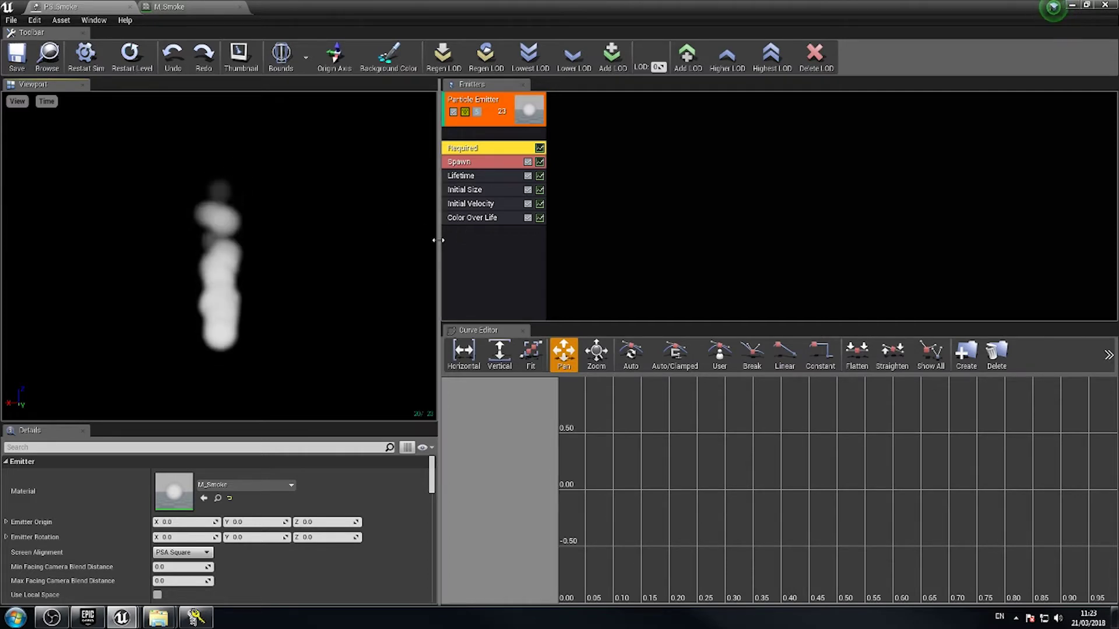
- Add a Cylinder location module to the smoke particle emitter
left_click_drag(371, 240, 350, 240)
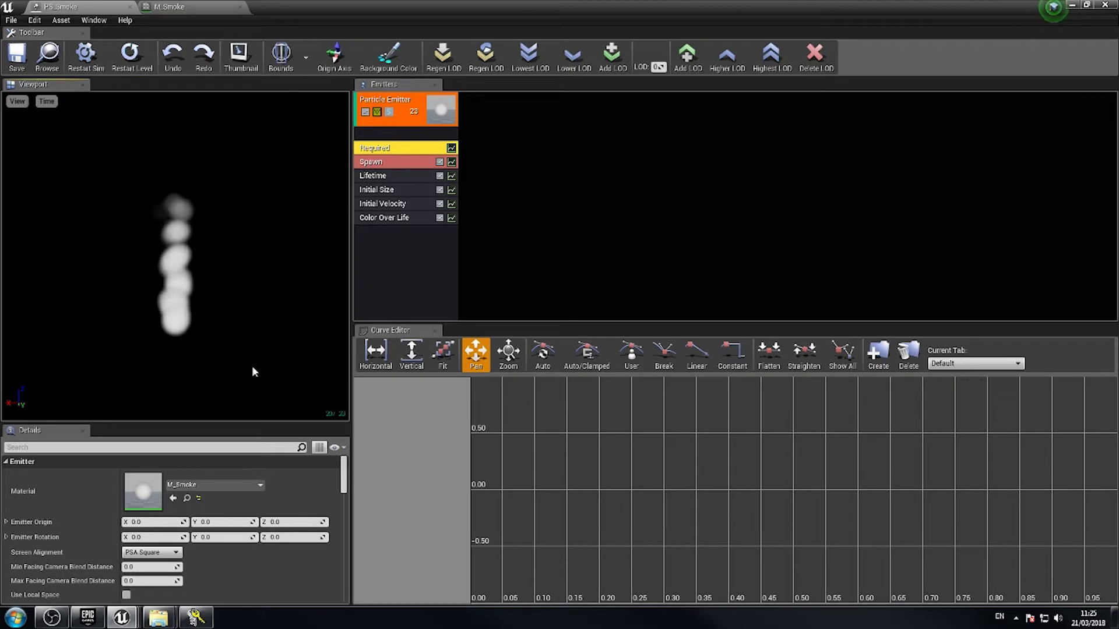
right_click(395, 252)
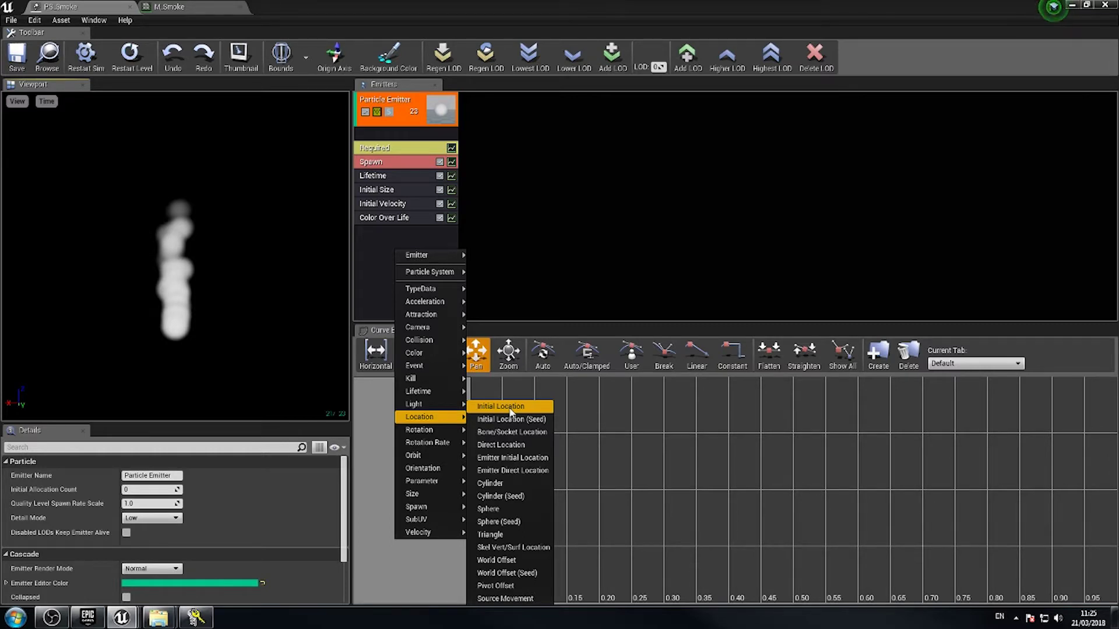
left_click(506, 486)
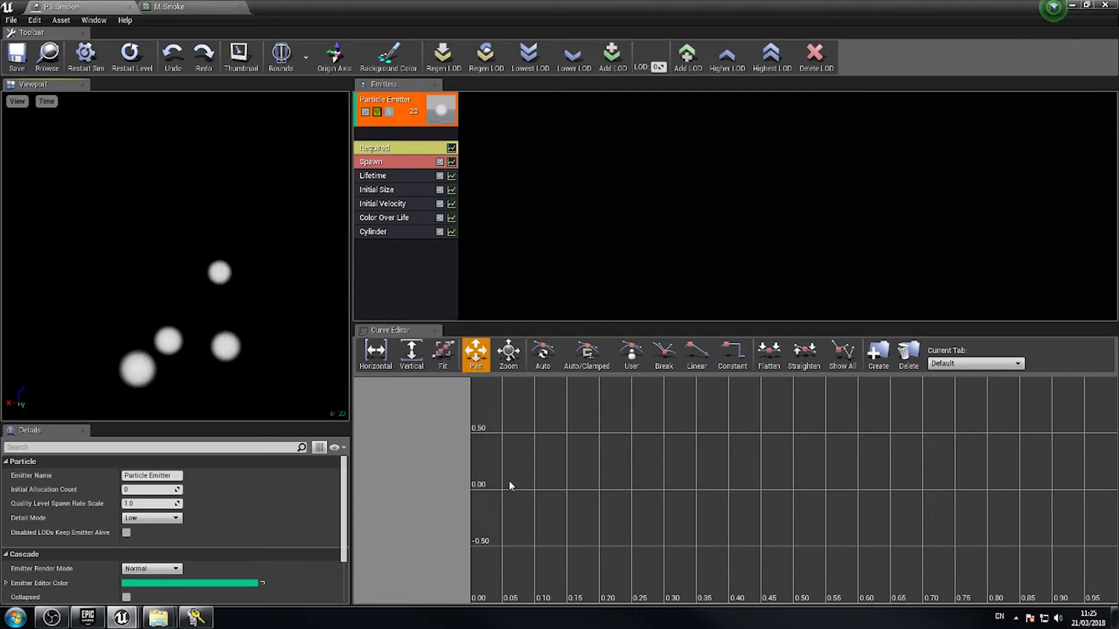
- Turn on 3D Draw Mode for the Cylinder module and view its outline from above in the preview
left_click(367, 232)
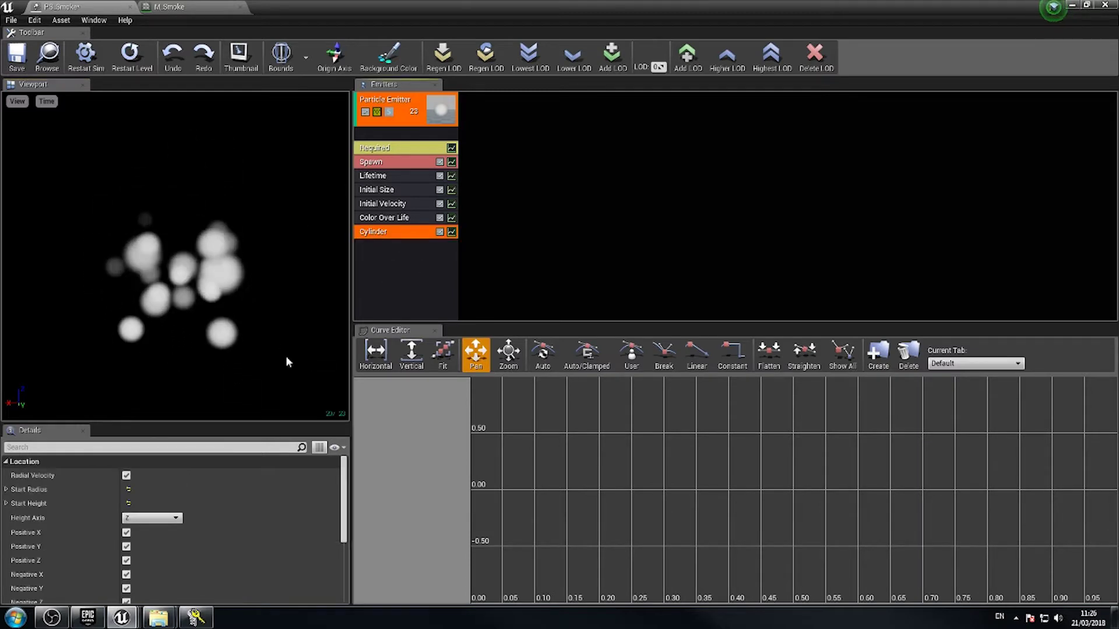
left_click_drag(344, 478, 344, 530)
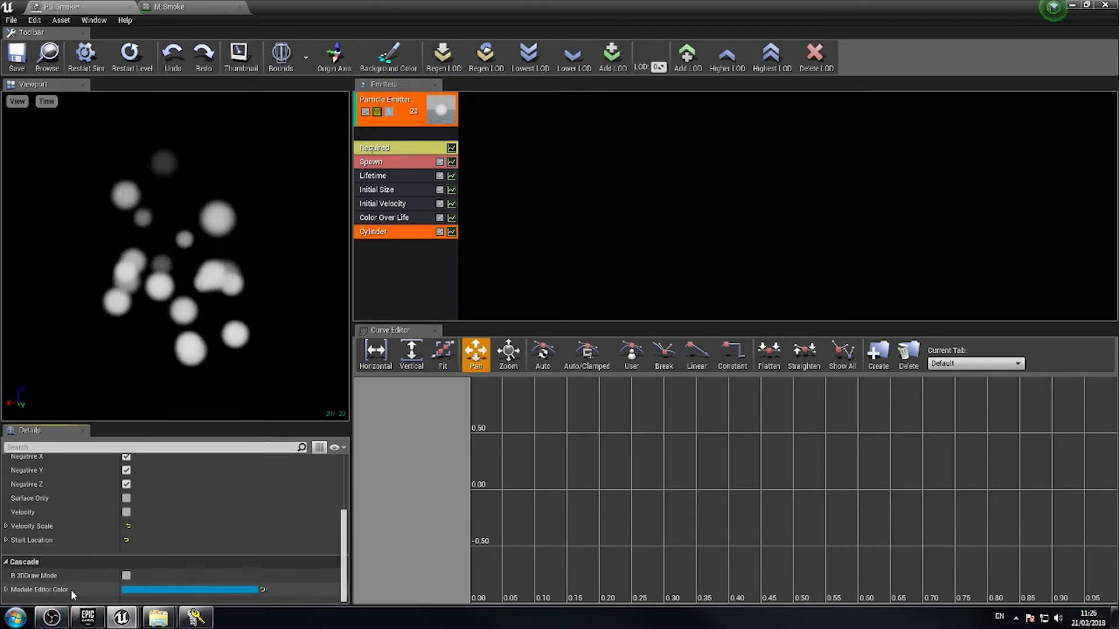
left_click(127, 576)
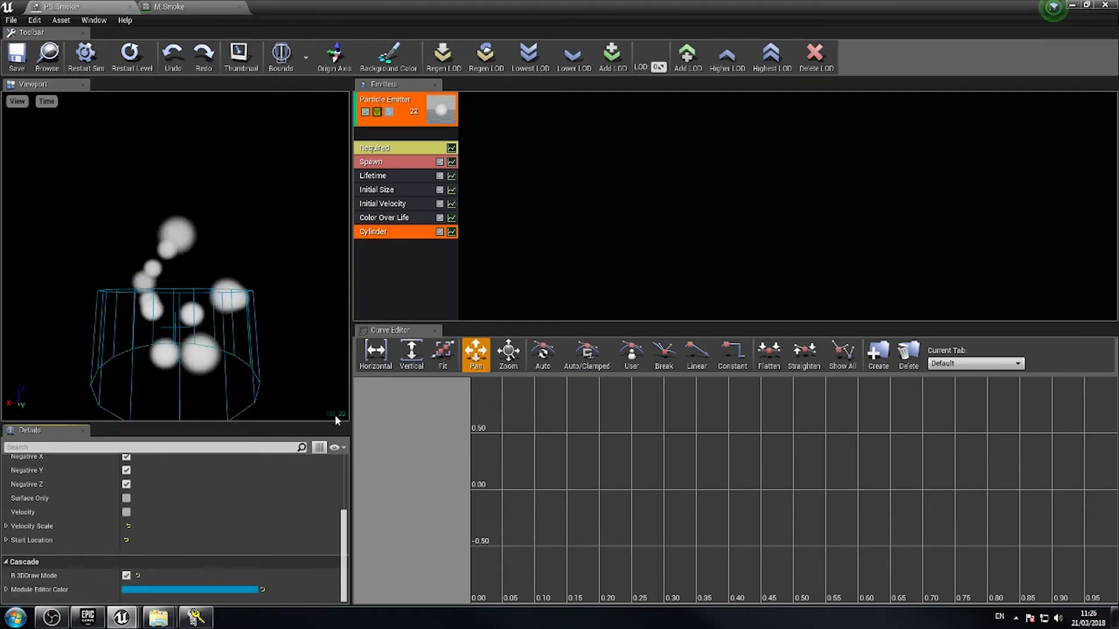
right_click_drag(215, 243, 205, 323)
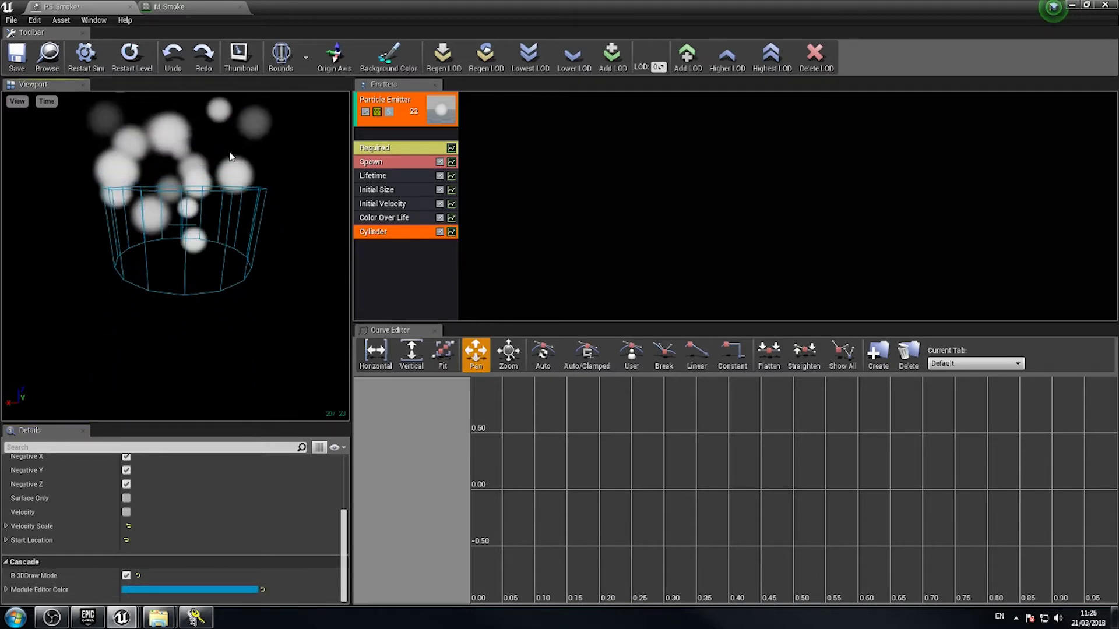
right_click_drag(171, 271, 199, 286)
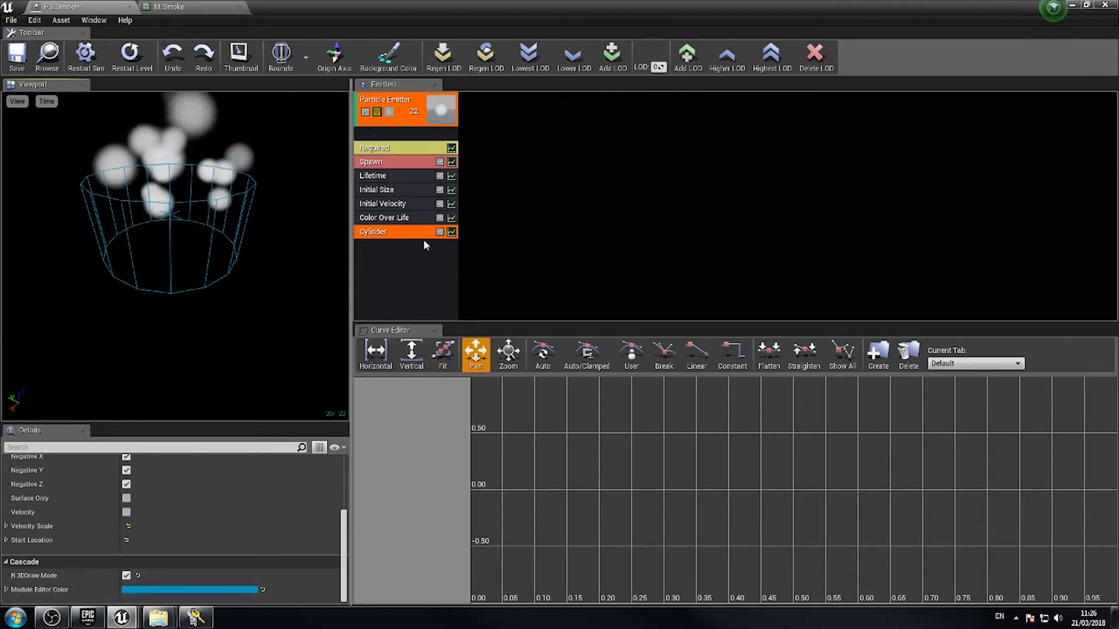
- Set the Cylinder module's Start Height constant to 0
scroll(348, 508, "up", 3)
scroll(347, 509, "up", 2)
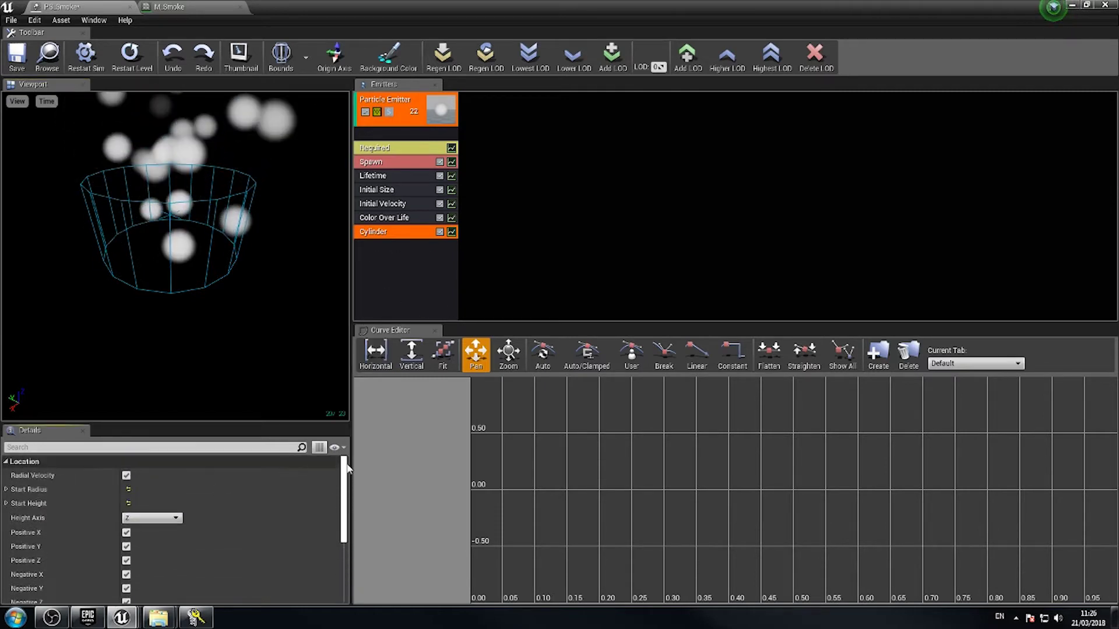
left_click(7, 504)
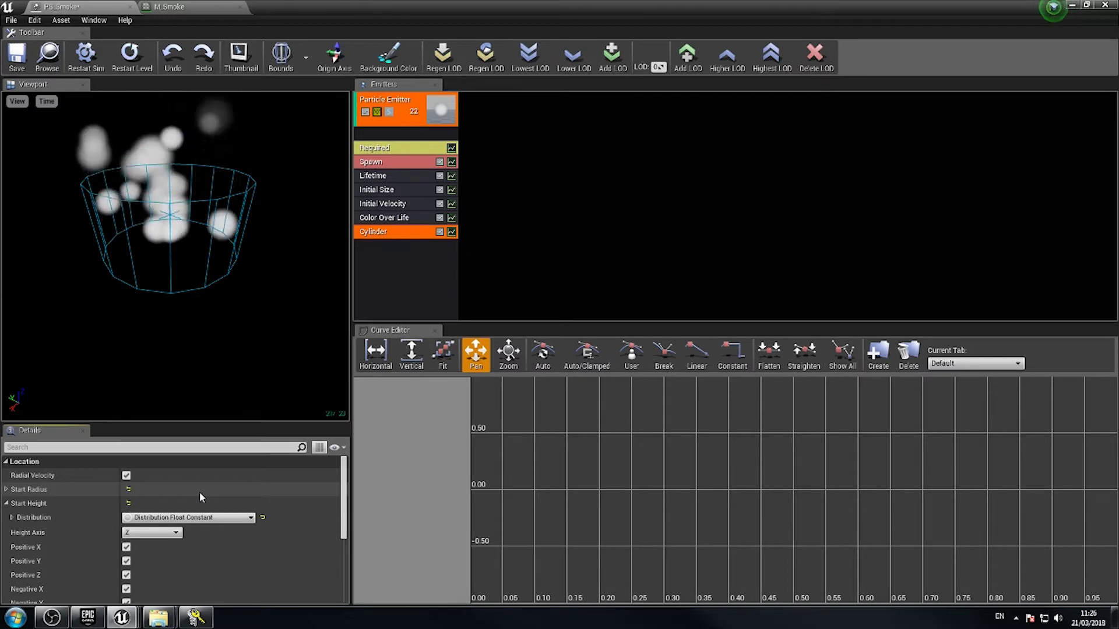
left_click(11, 517)
left_click(145, 532)
type("0")
key("Return")
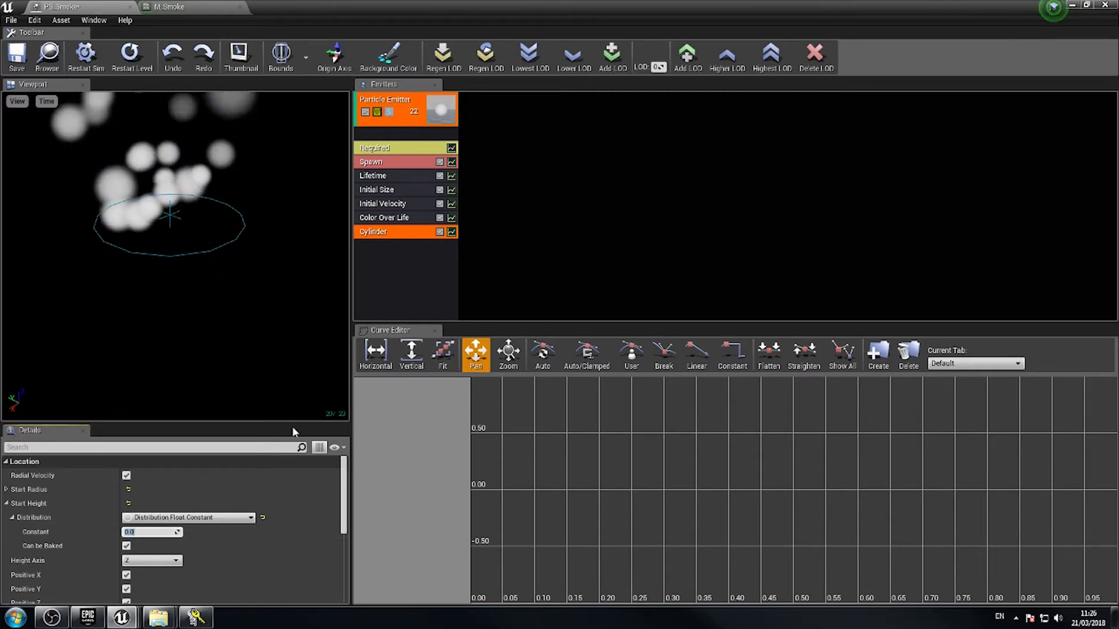
- Set the Cylinder module's Start Radius constant to 20 and collapse the radius and height settings
left_click(5, 490)
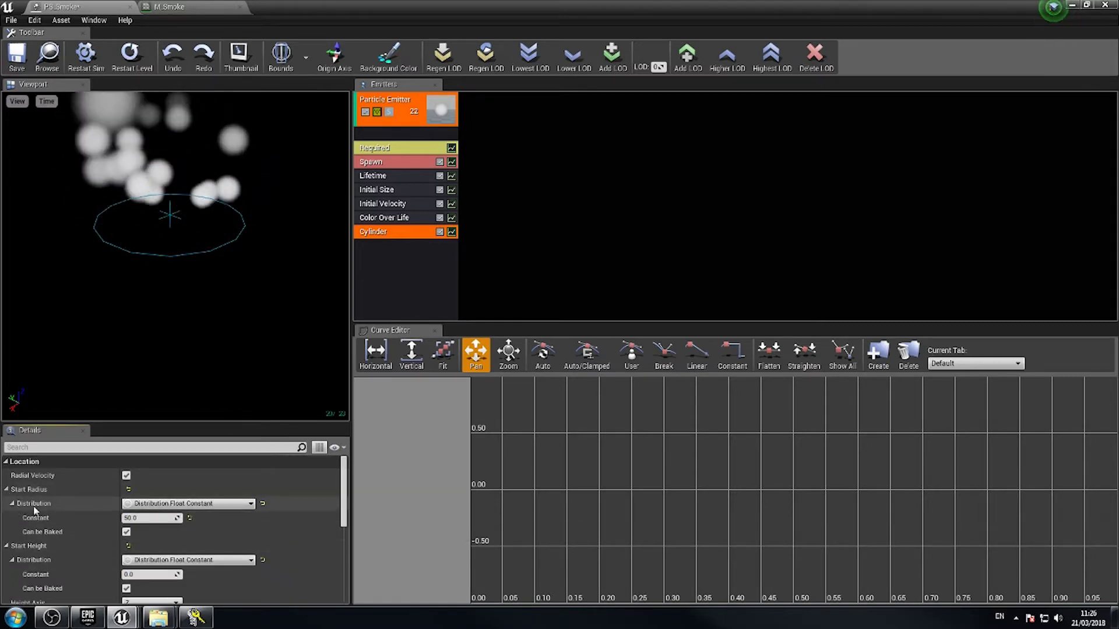
left_click(11, 503)
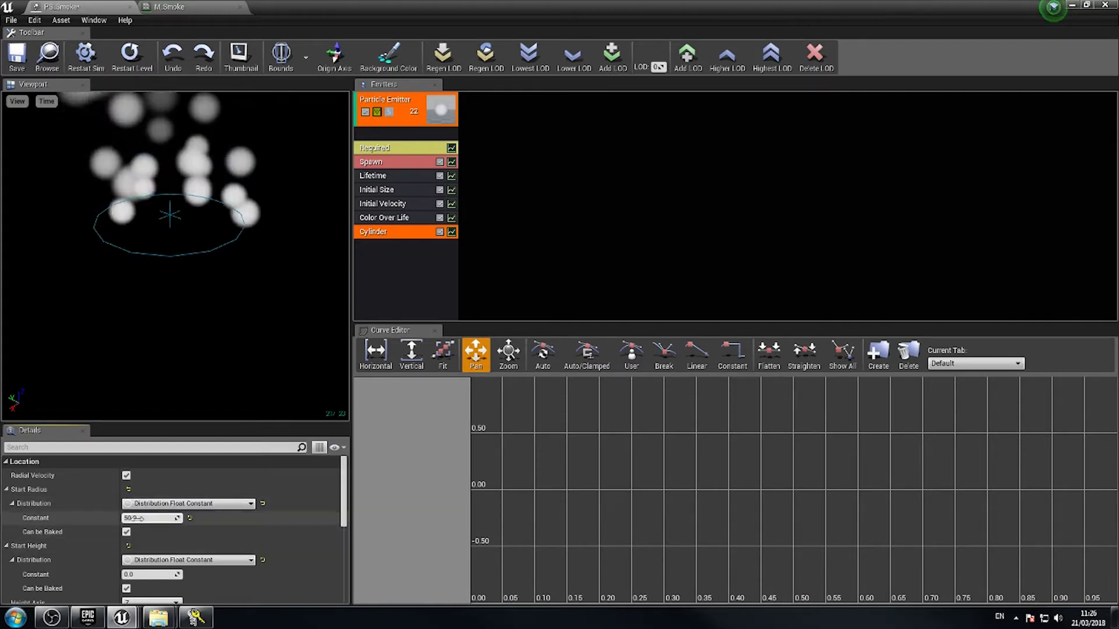
left_click(148, 515)
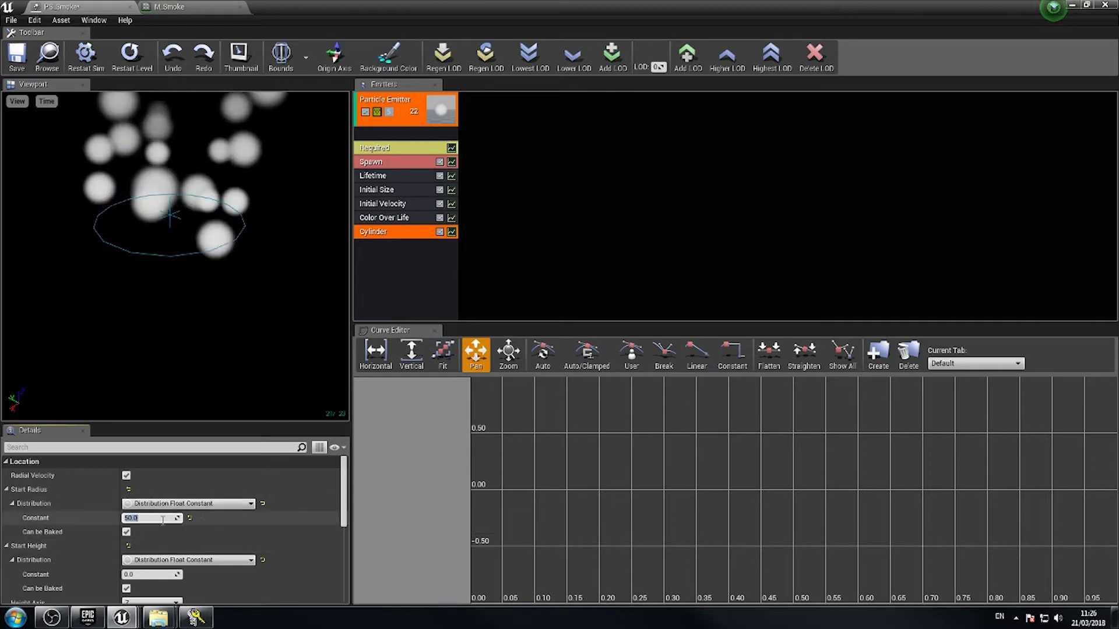
type("20")
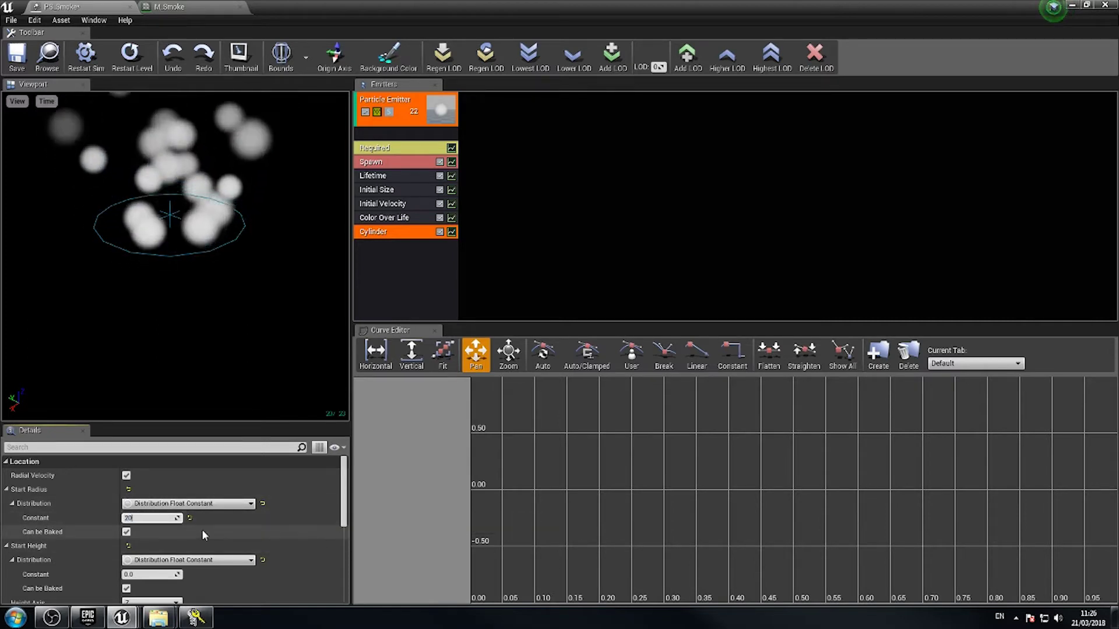
key("Return")
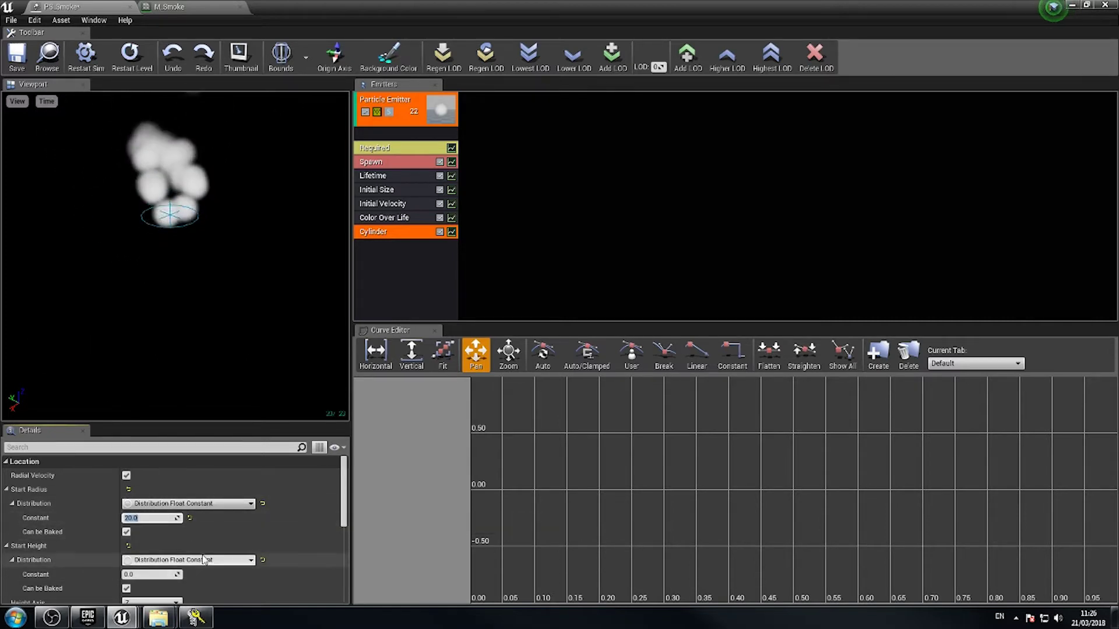
left_click_drag(160, 345, 267, 321)
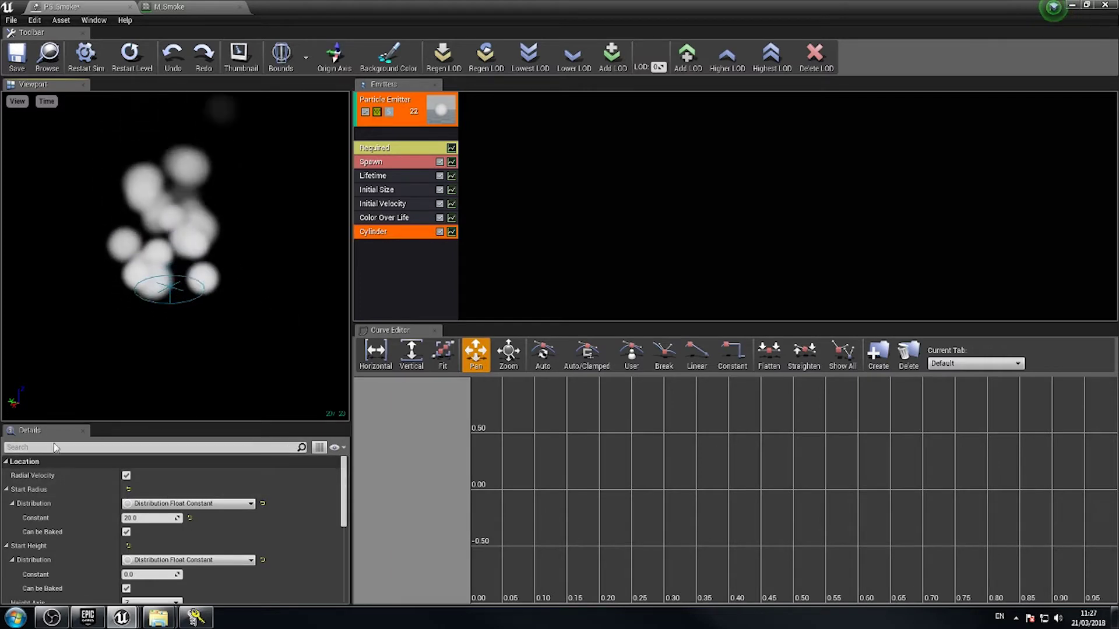
left_click(6, 489)
left_click(6, 505)
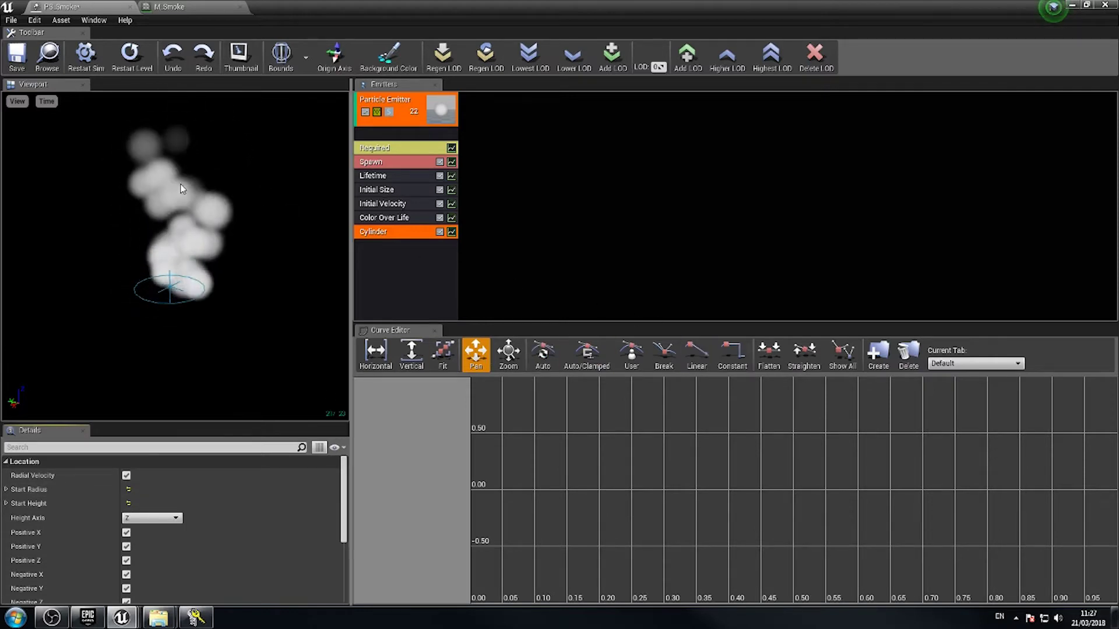
- Set all Max and Min values of the Initial Velocity module's Start Velocity to 0
left_click(384, 204)
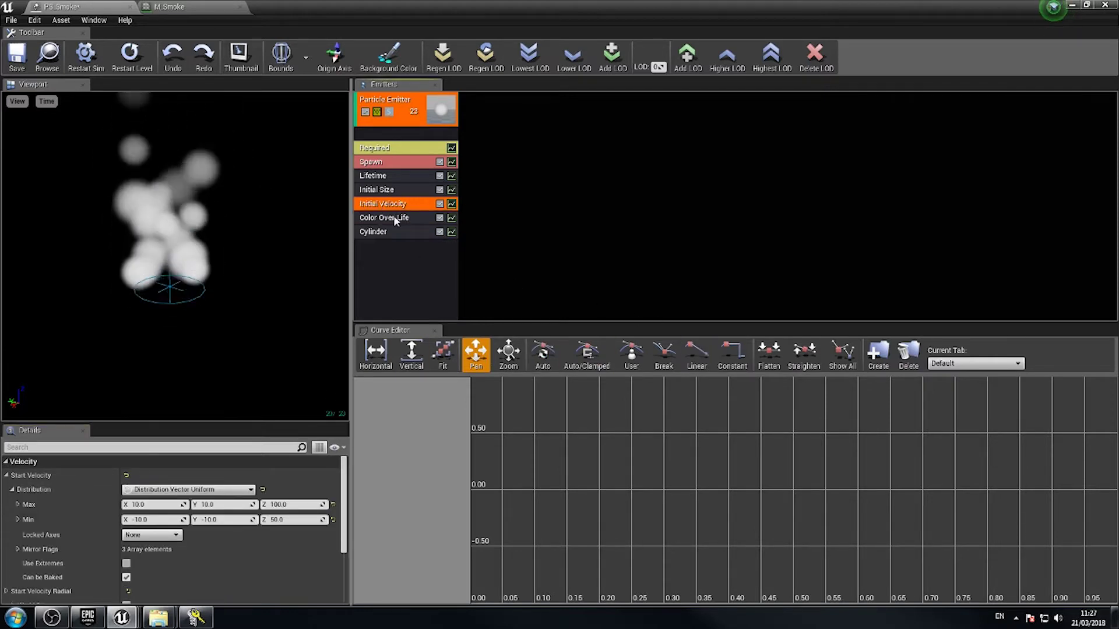
left_click(151, 505)
type("0")
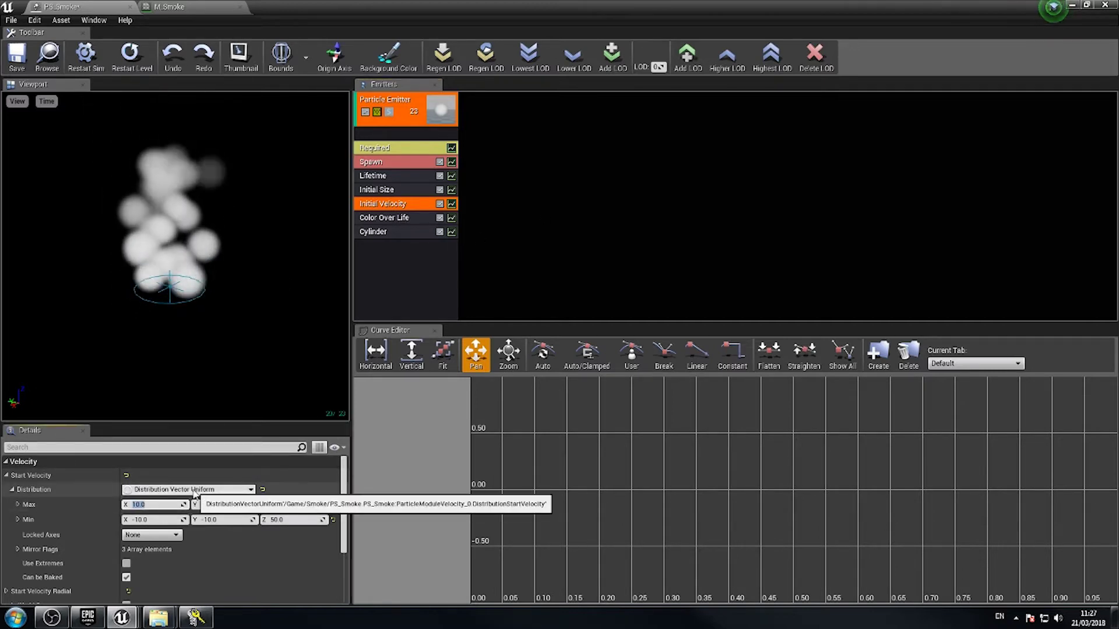
key("Return")
type("0")
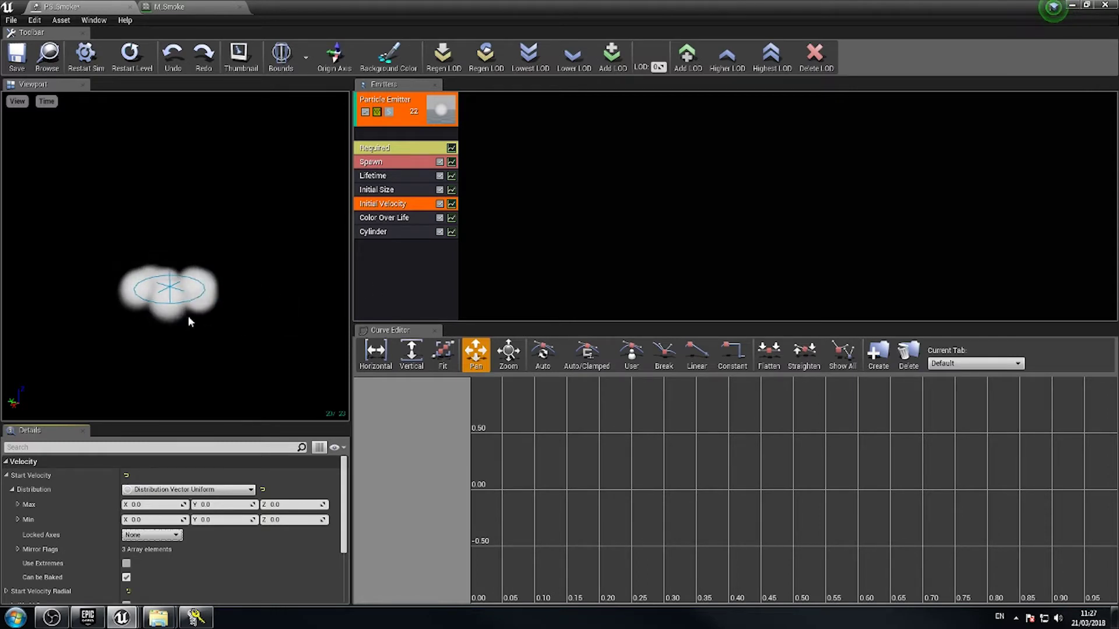
- Add a Const Acceleration module to the emitter and set its Z acceleration to 50
right_click(375, 258)
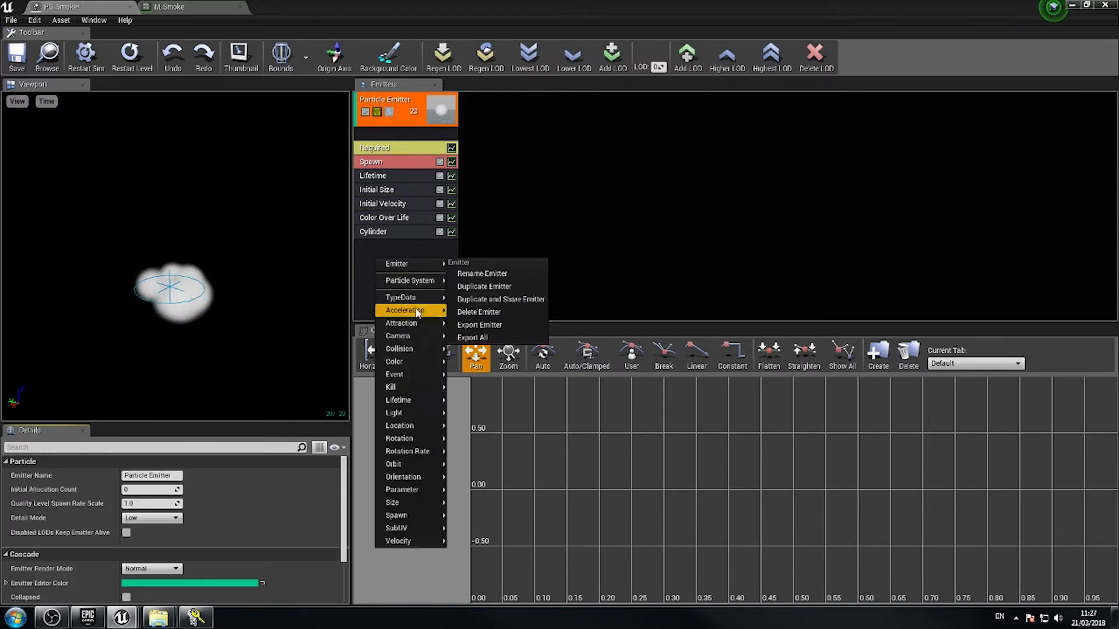
mouse_move(412, 362)
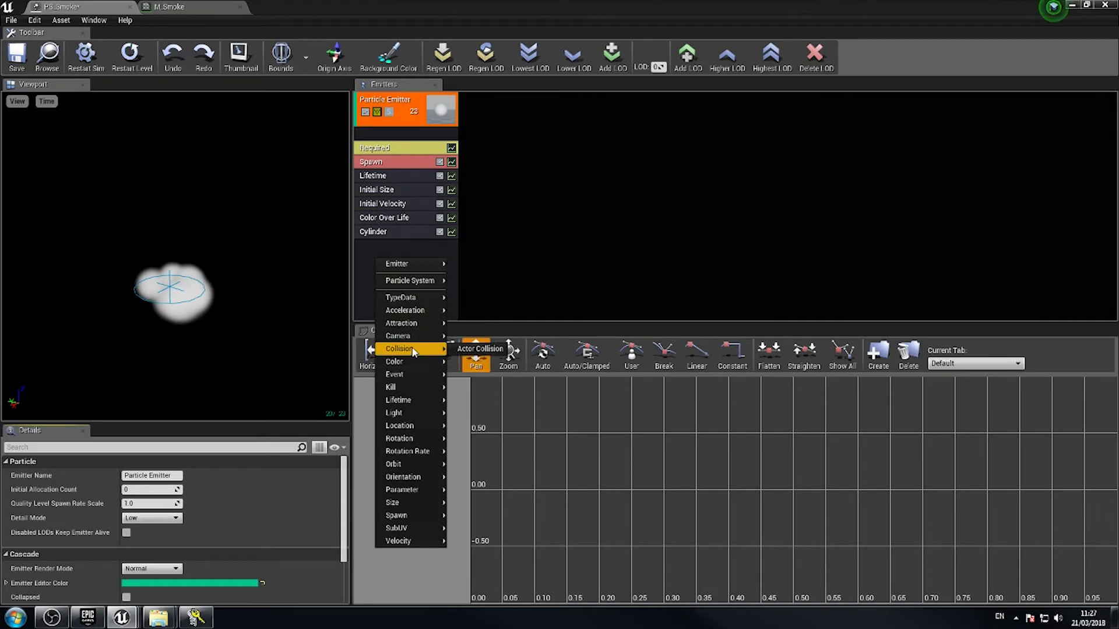
mouse_move(405, 317)
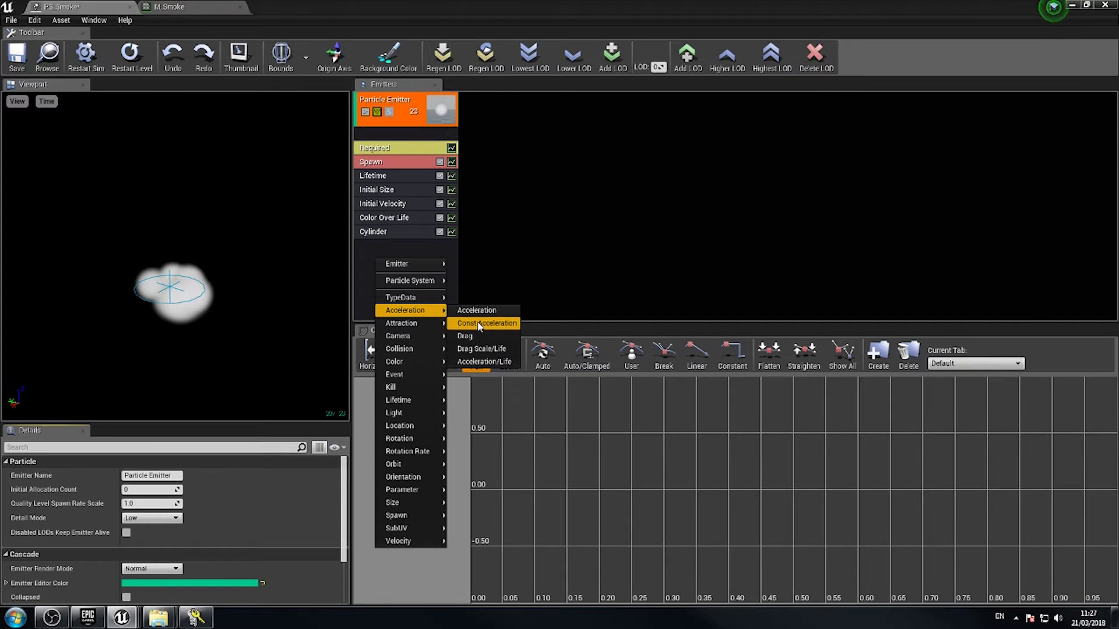
left_click(479, 324)
left_click(388, 245)
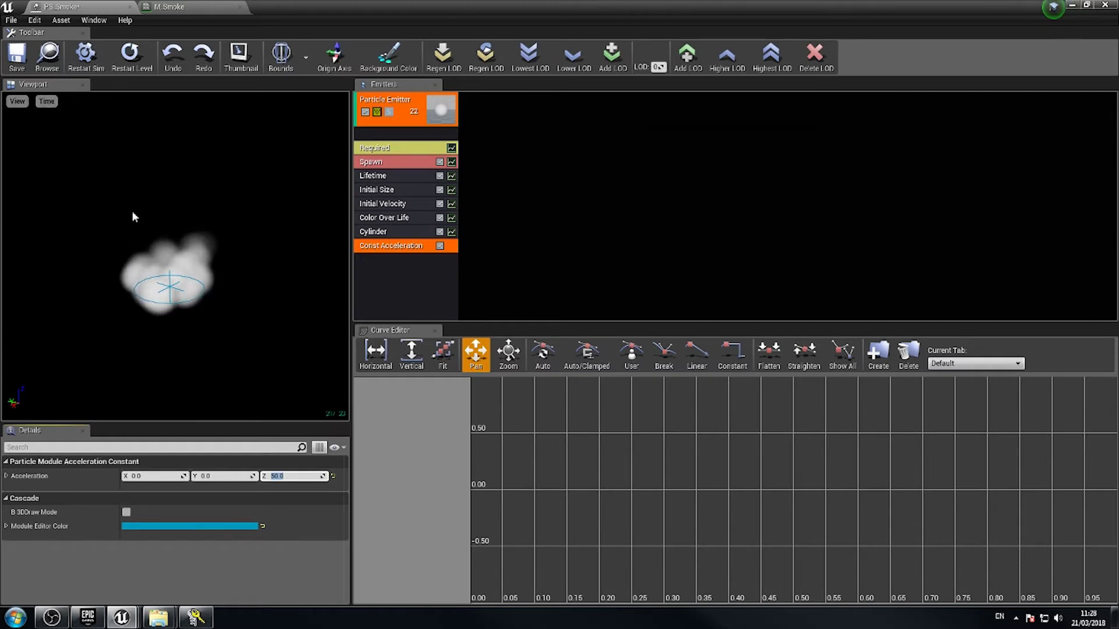
- Set the particle Lifetime distribution to a minimum of 3 and a maximum of 6
left_click(372, 177)
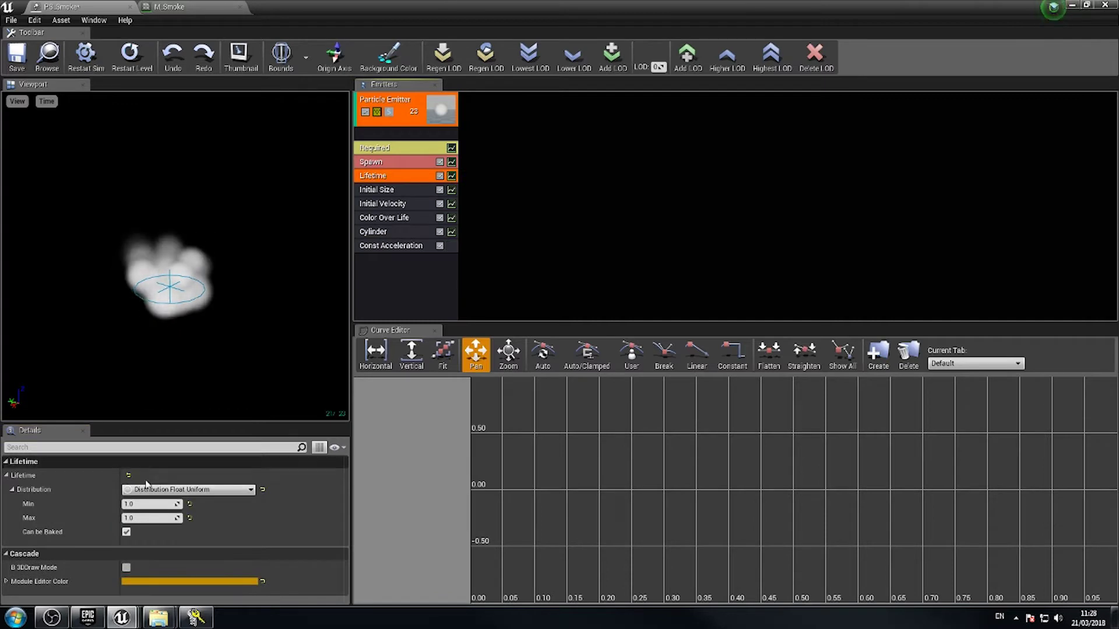
left_click(149, 504)
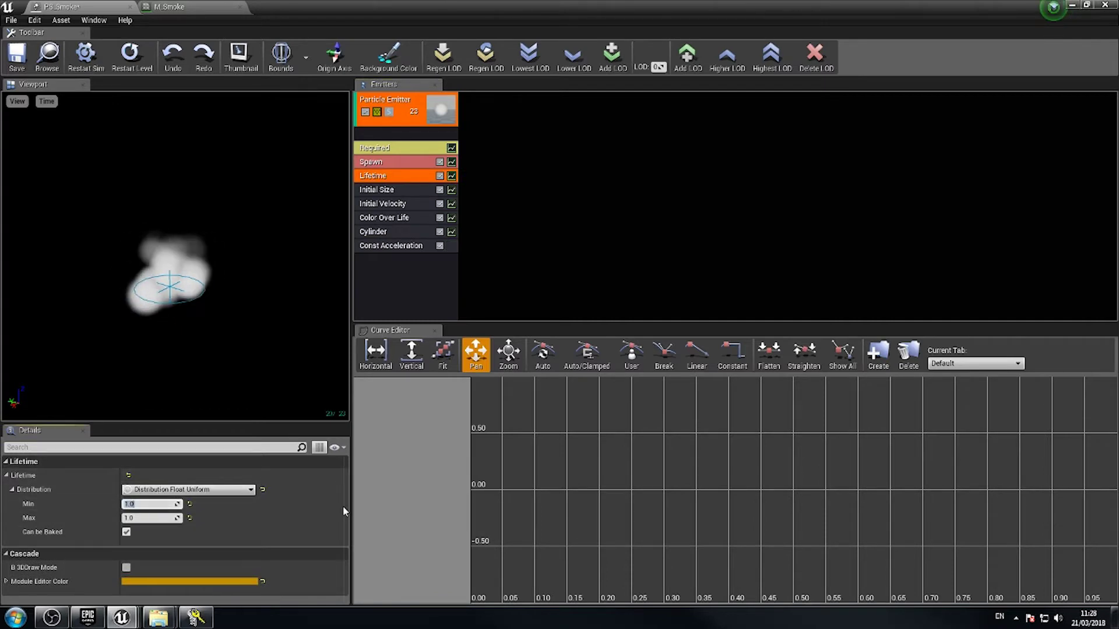
type("3")
key("Tab")
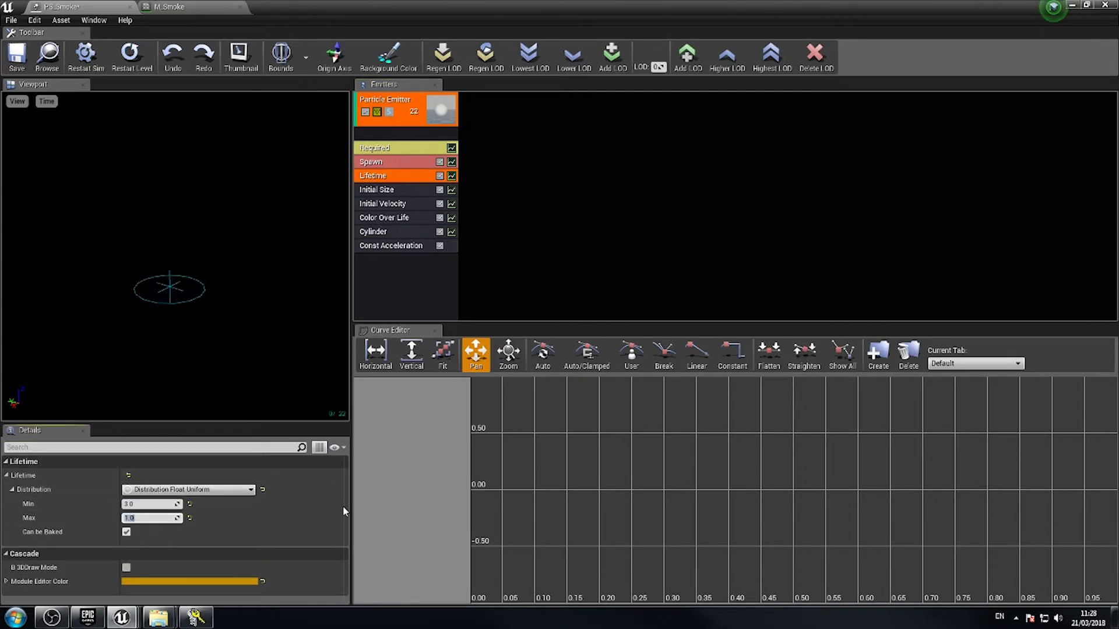
type("6")
key("Return")
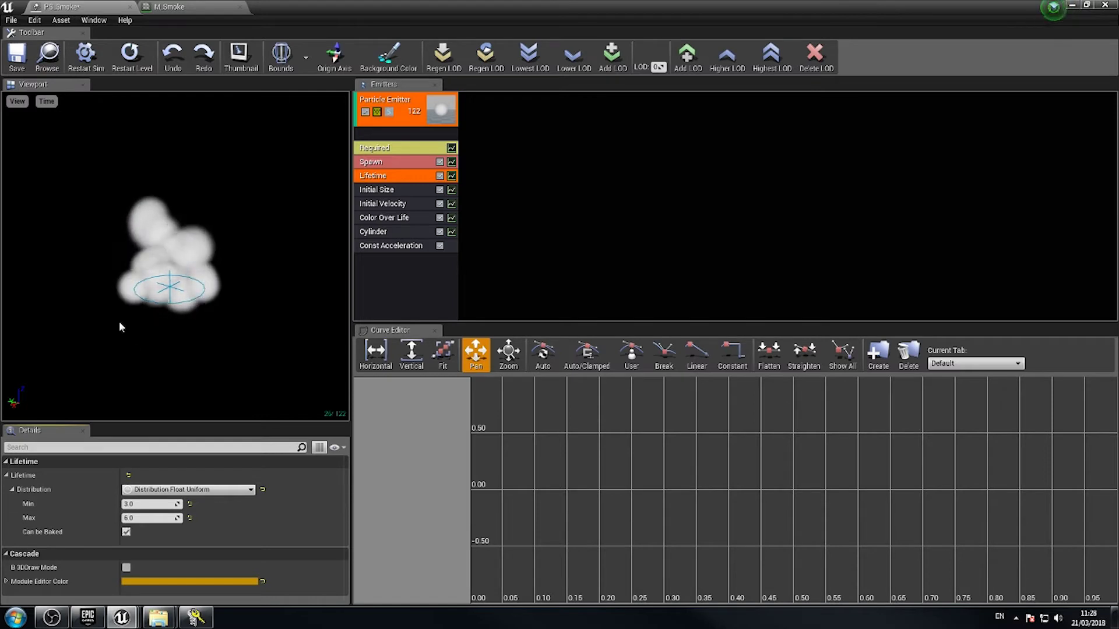
- Check the taller smoke column in the preview and reduce the maximum particle lifetime to 4
left_click_drag(182, 289, 155, 310)
scroll(155, 309, "down", 6)
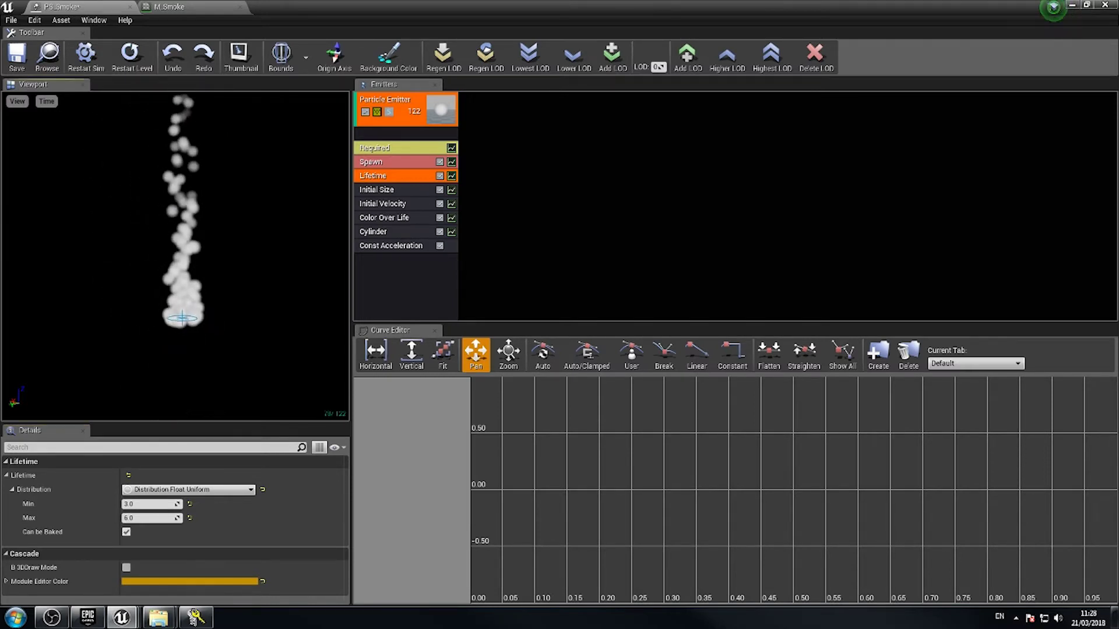
left_click_drag(172, 251, 185, 252)
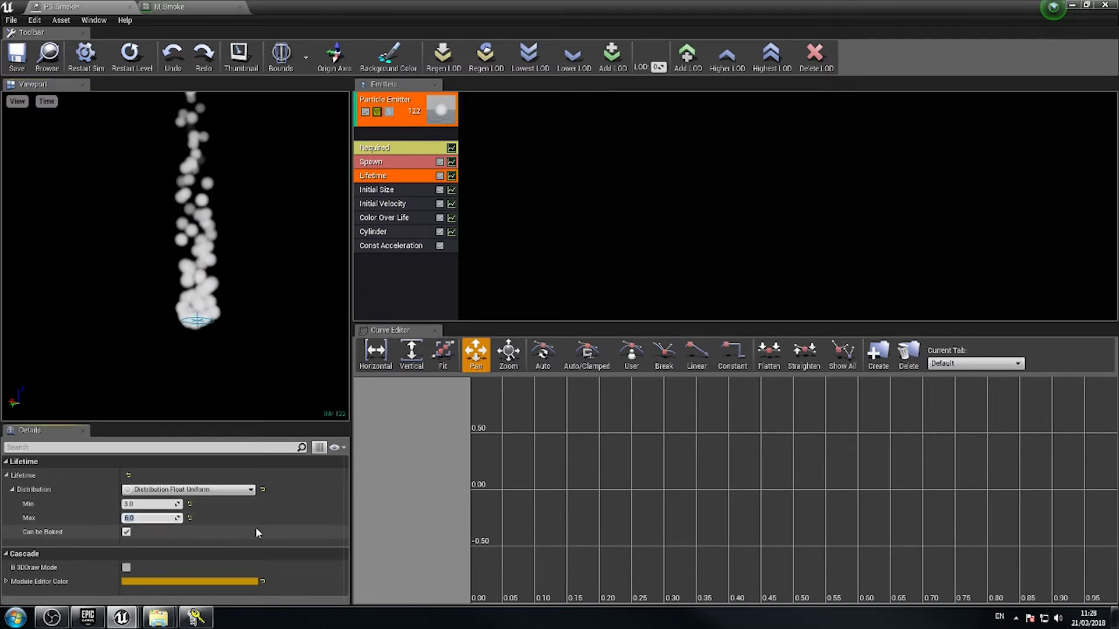
left_click(169, 517)
type("4")
key("Return")
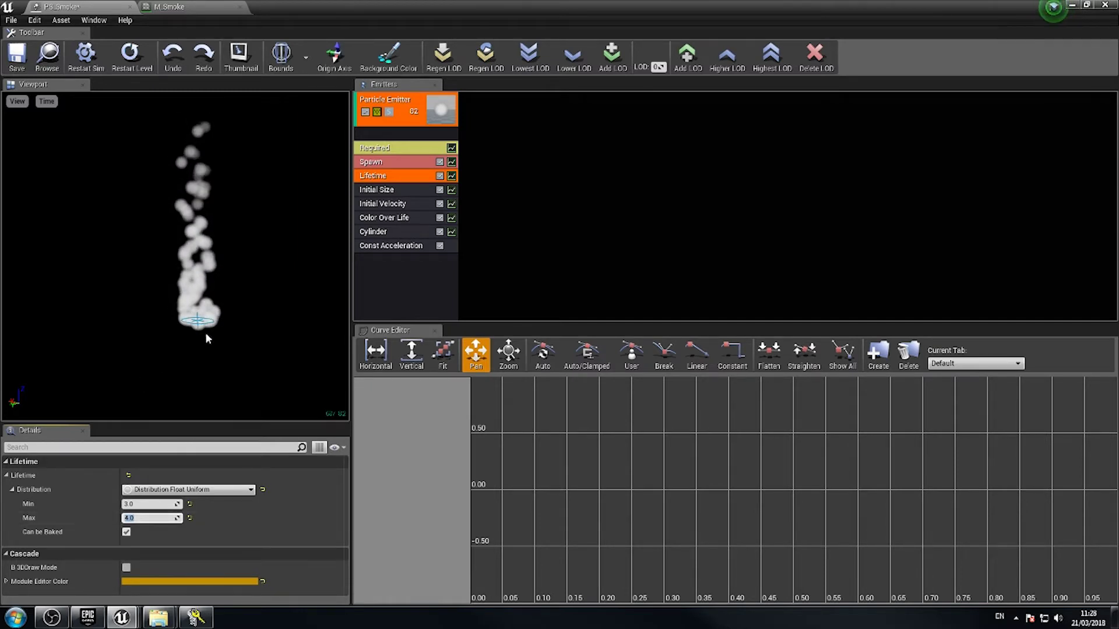
- Add a Size By Life module to the particle emitter
left_click_drag(221, 374, 269, 336)
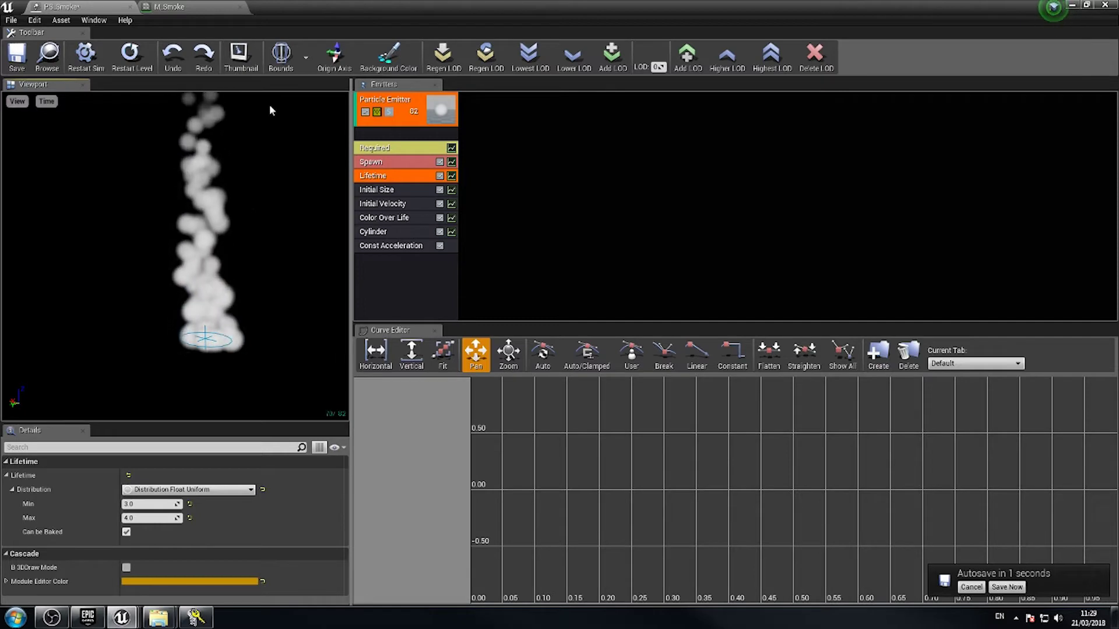
right_click(385, 270)
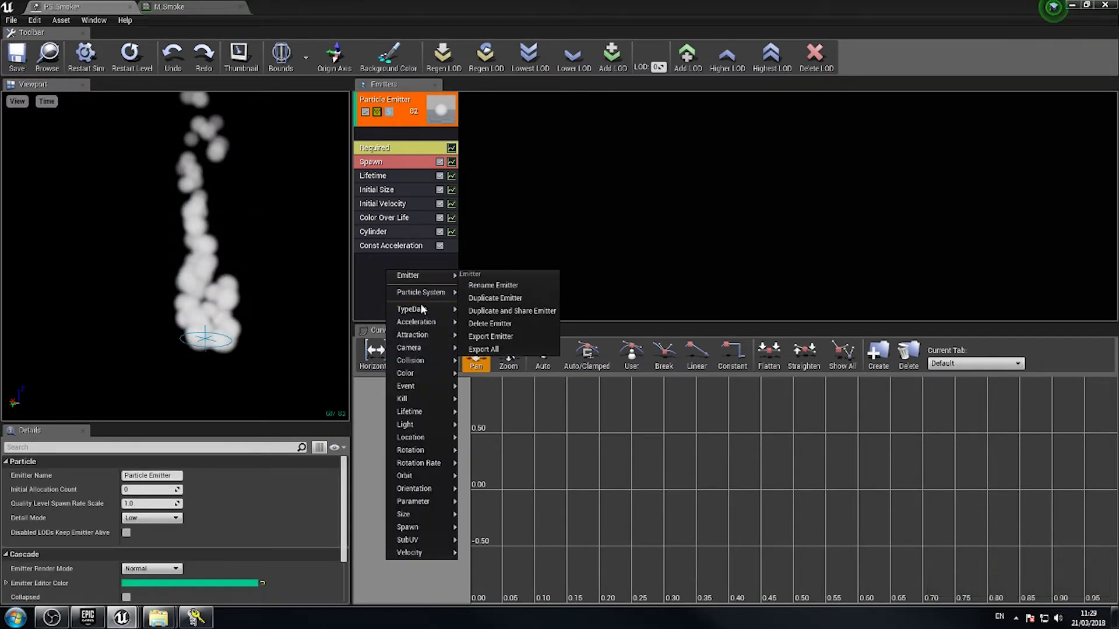
mouse_move(408, 325)
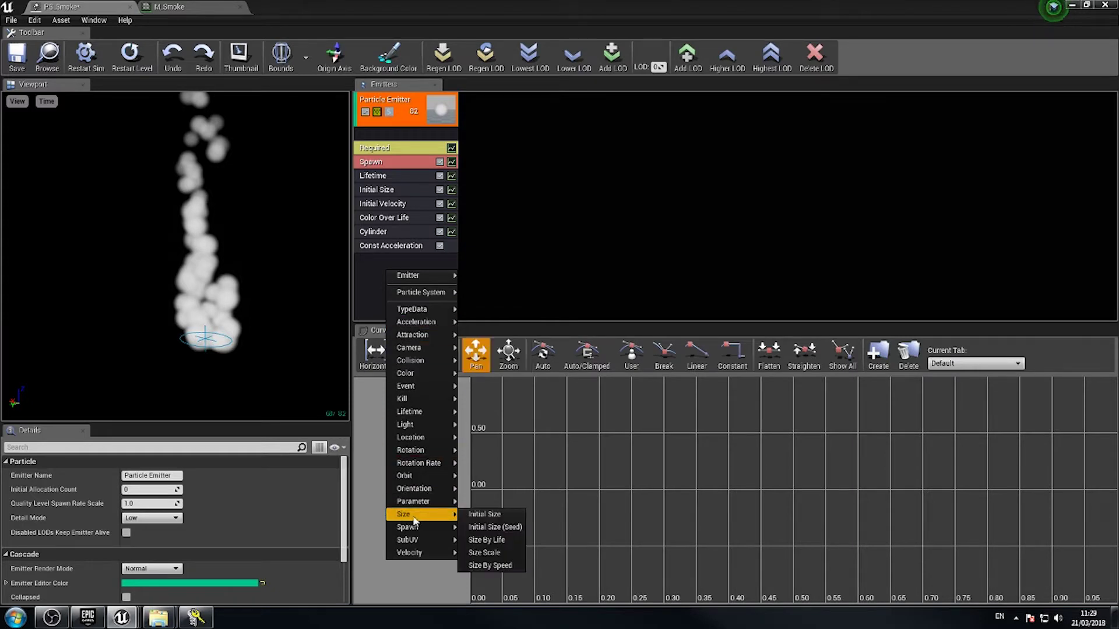
left_click(496, 541)
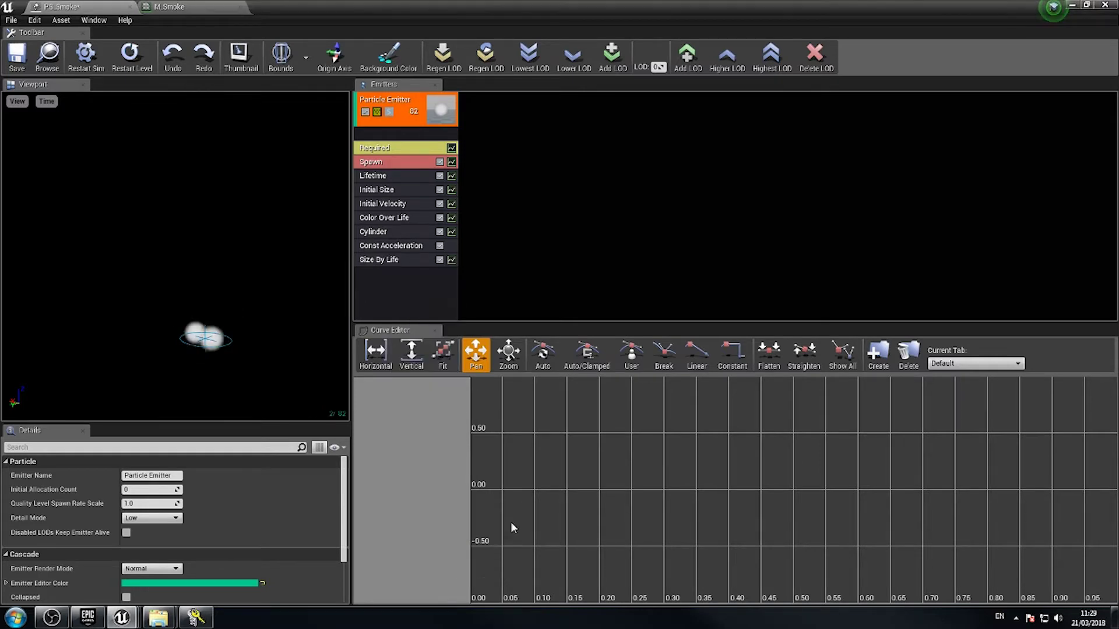
- Expand the Size By Life module's Life Multiplier down to its constant curve settings and show its curve in the Curve Editor
left_click(374, 260)
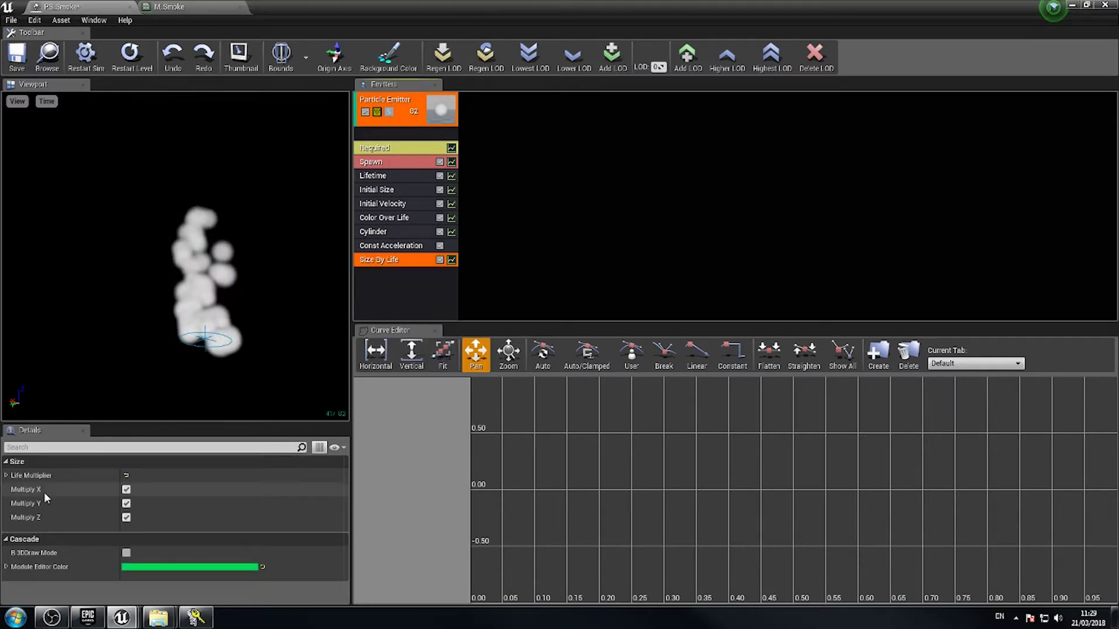
left_click(7, 476)
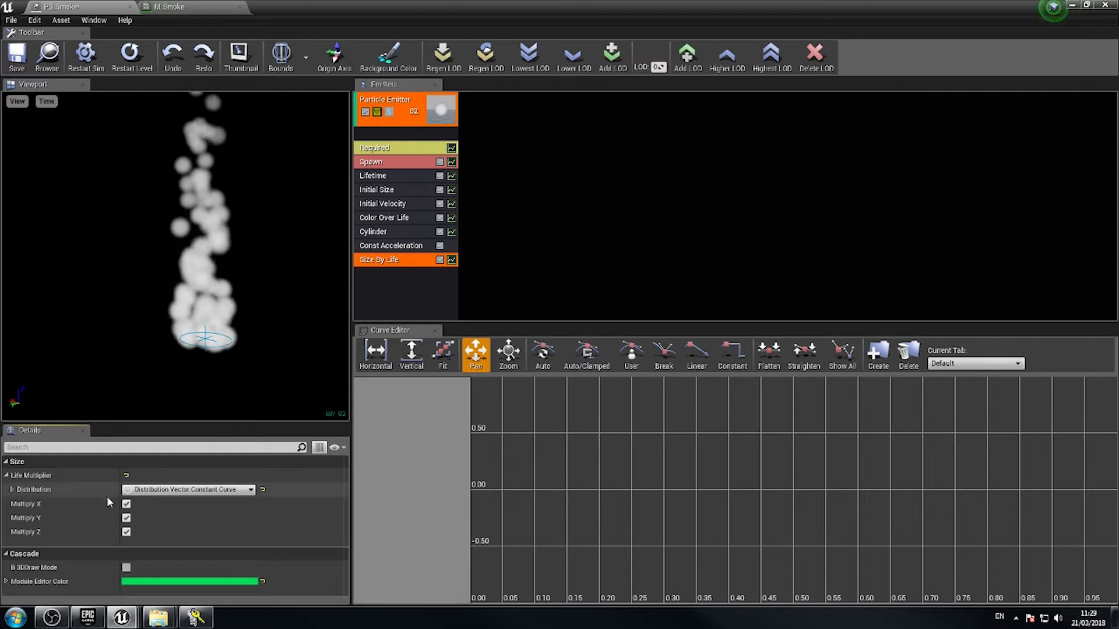
left_click(11, 490)
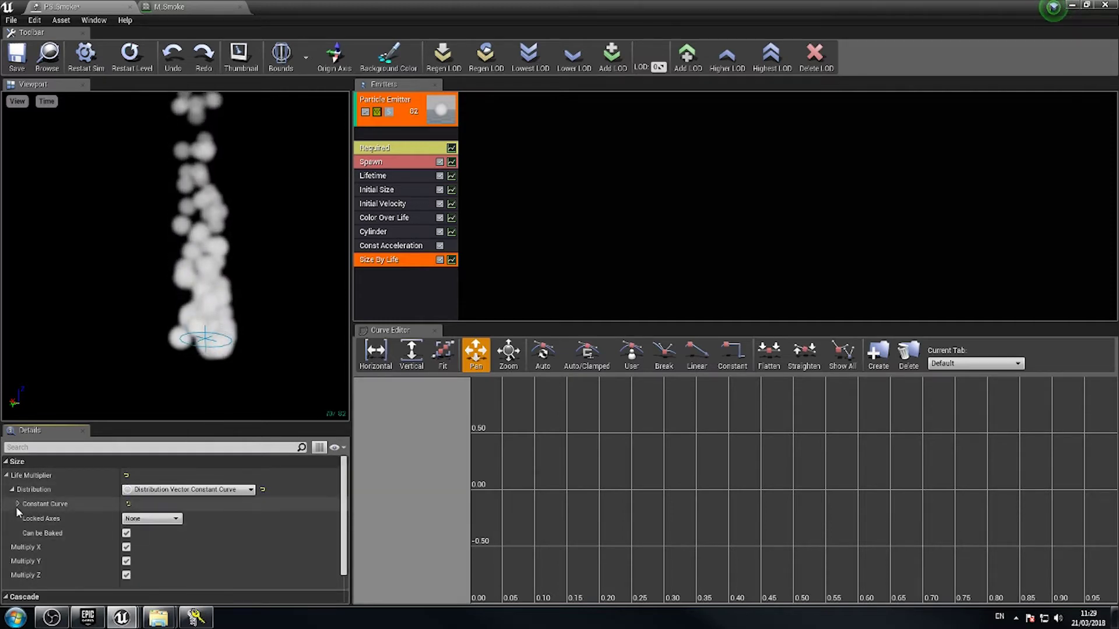
left_click(17, 504)
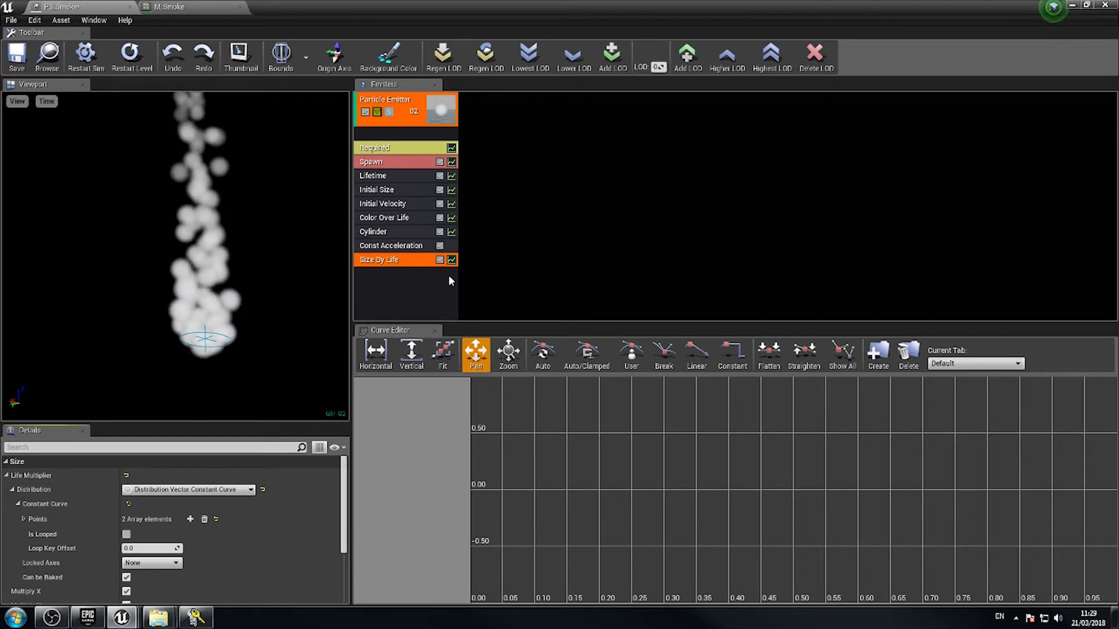
left_click(411, 358)
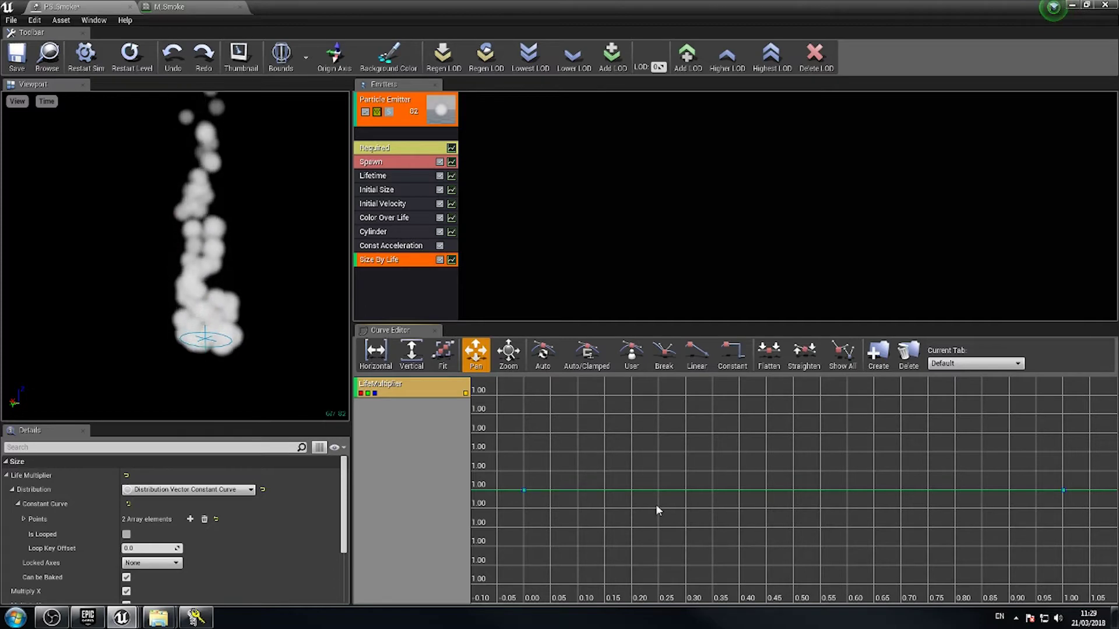
- Set the X Out Val of point 0 on the Life Multiplier curve to 0.5
left_click_drag(347, 475, 324, 481)
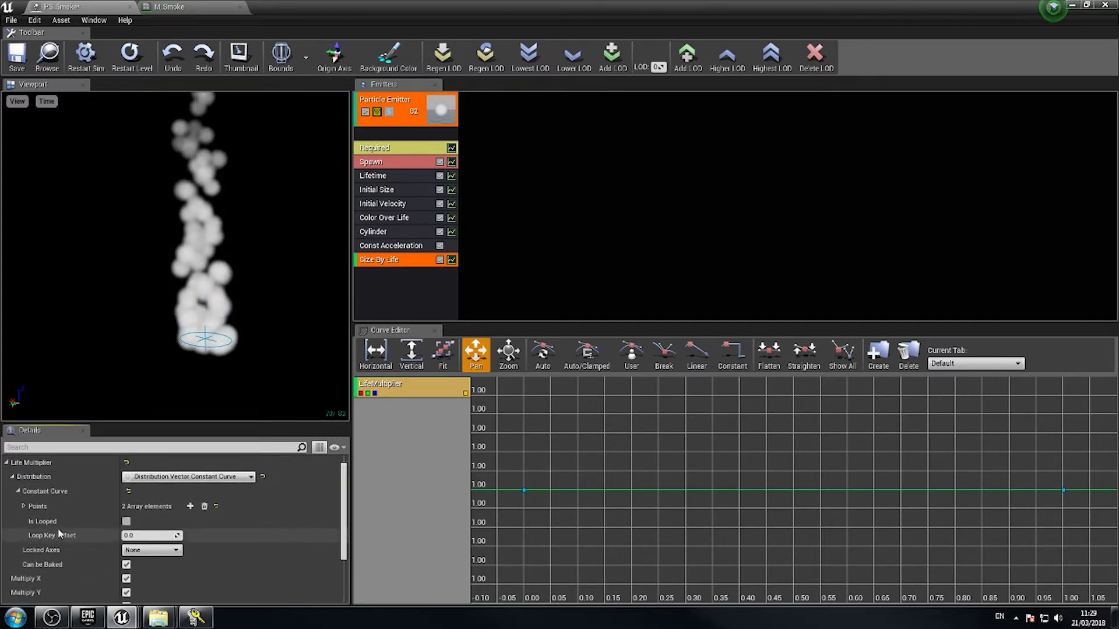
left_click(23, 507)
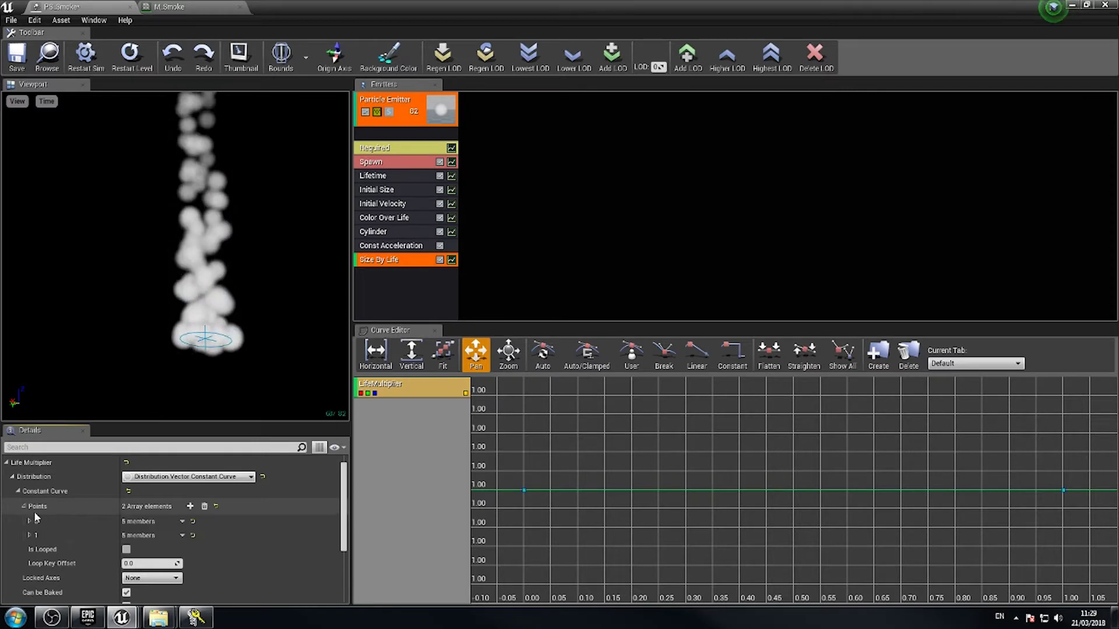
left_click(29, 522)
scroll(32, 521, "down", 1)
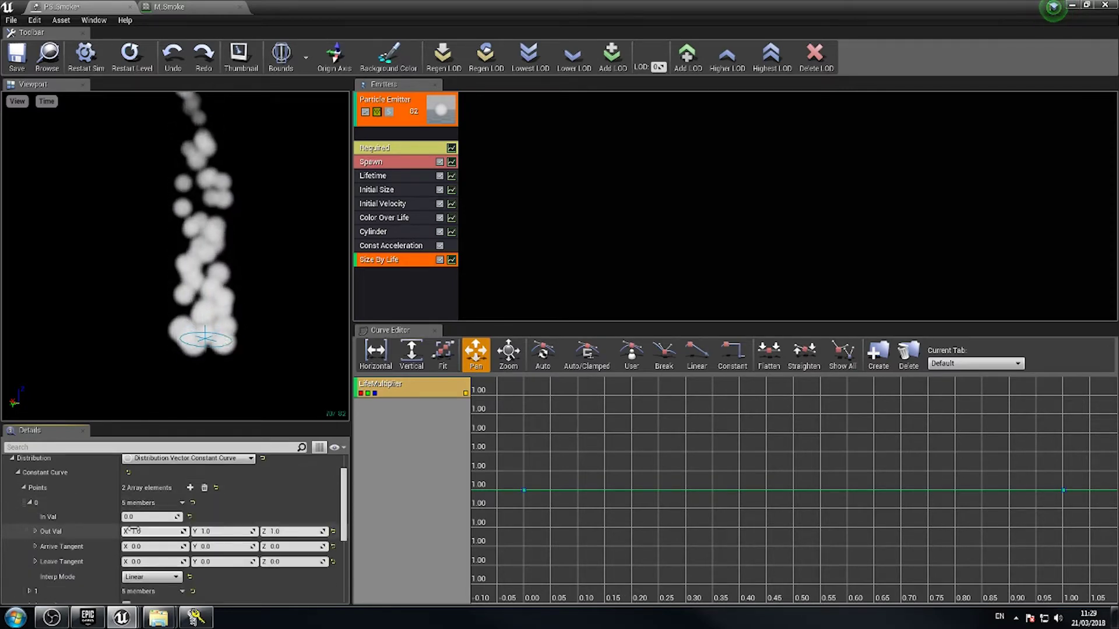
left_click_drag(169, 424, 172, 366)
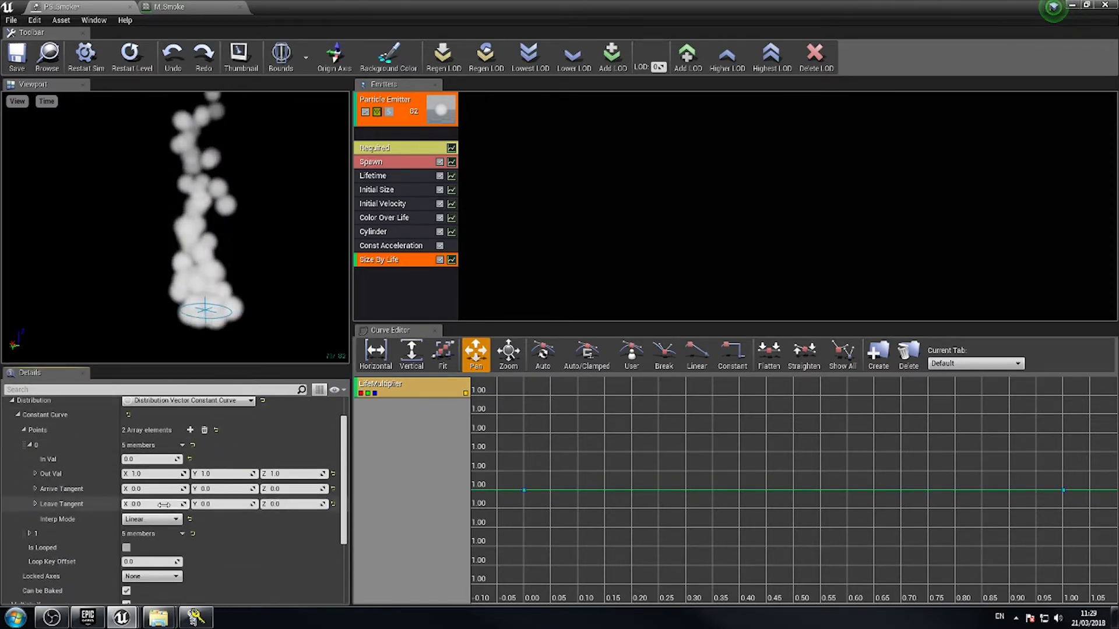
left_click(143, 474)
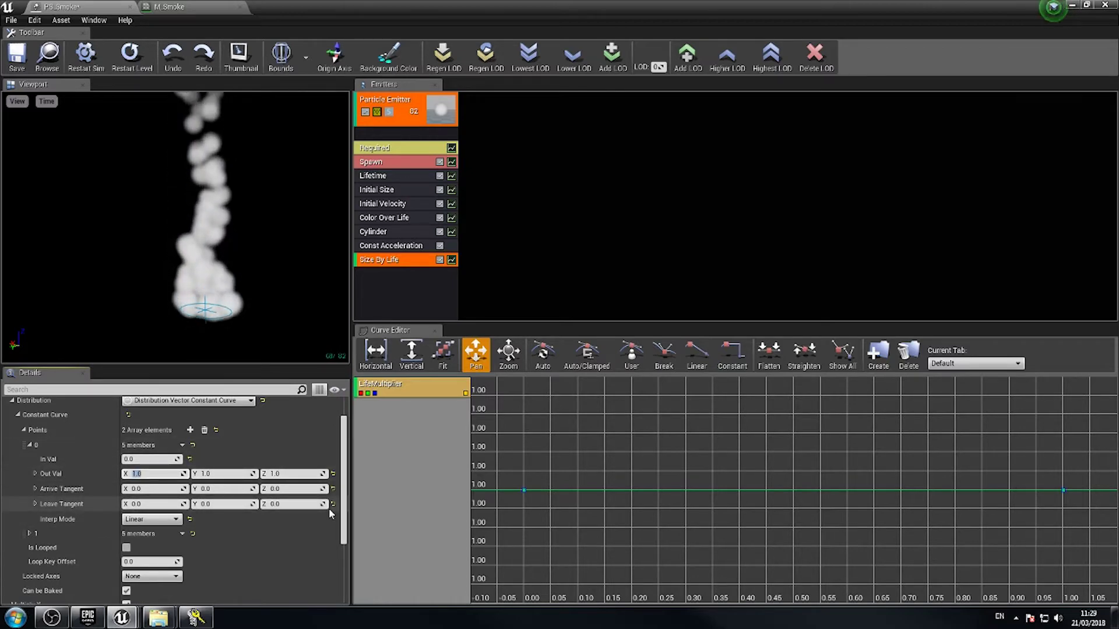
type("0.5")
key("Return")
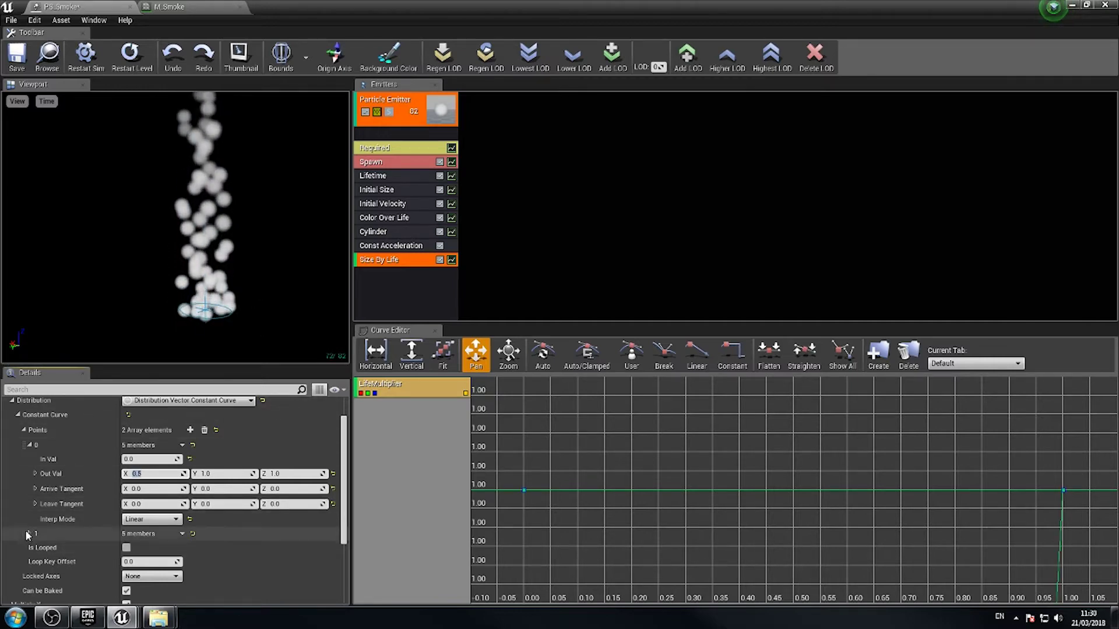
- Expand point 1 of the Life Multiplier curve and set its X Out Val to 2
scroll(29, 533, "down", 1)
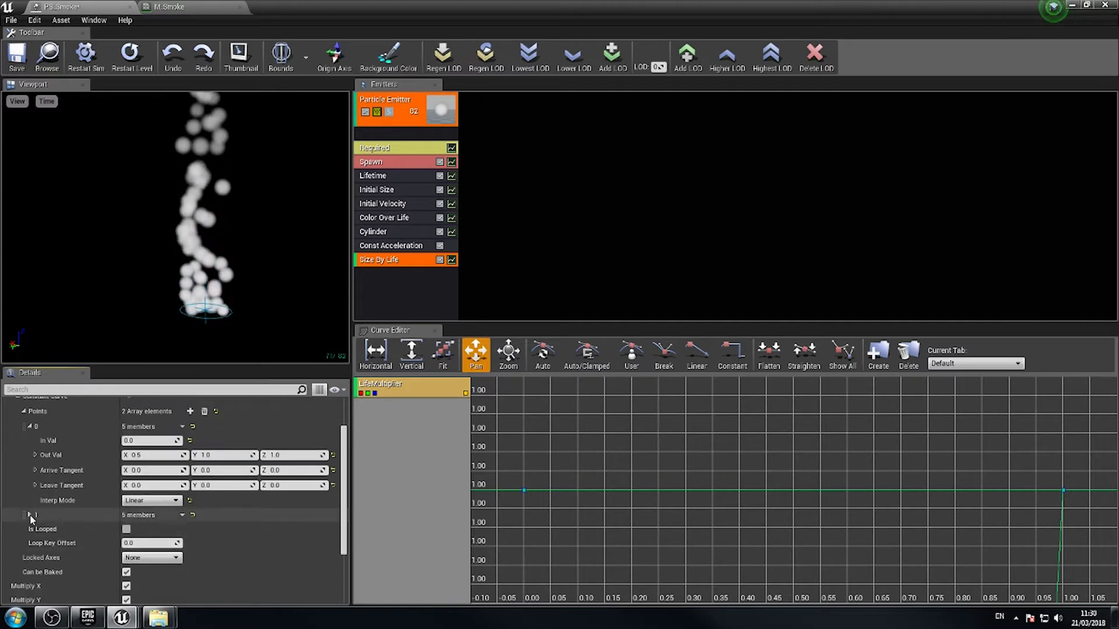
left_click(32, 515)
scroll(229, 561, "down", 2)
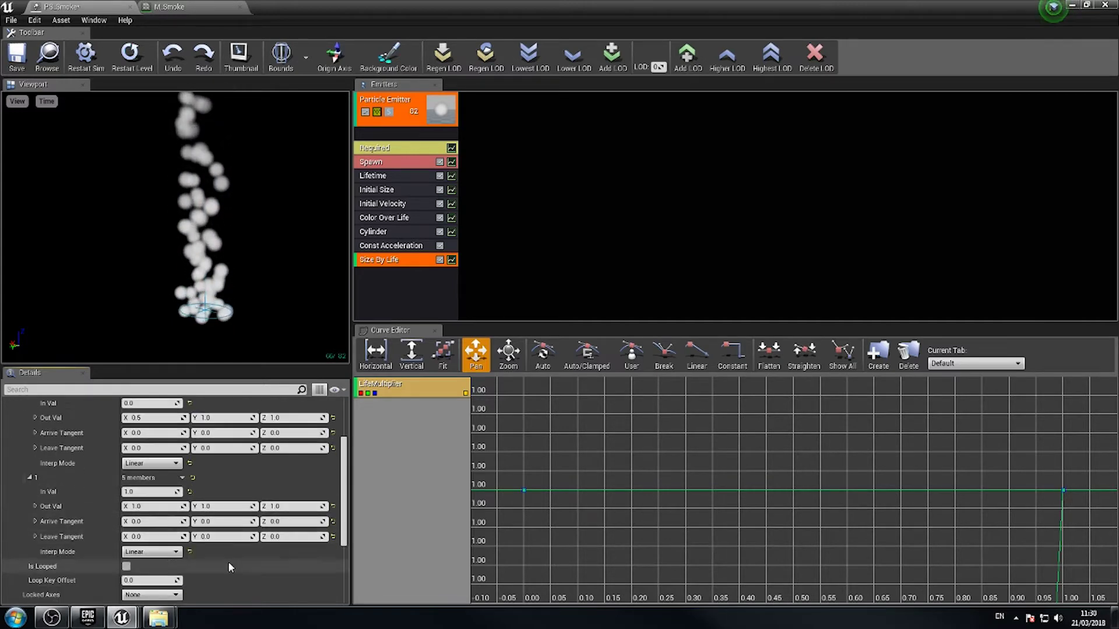
left_click(156, 510)
type("2")
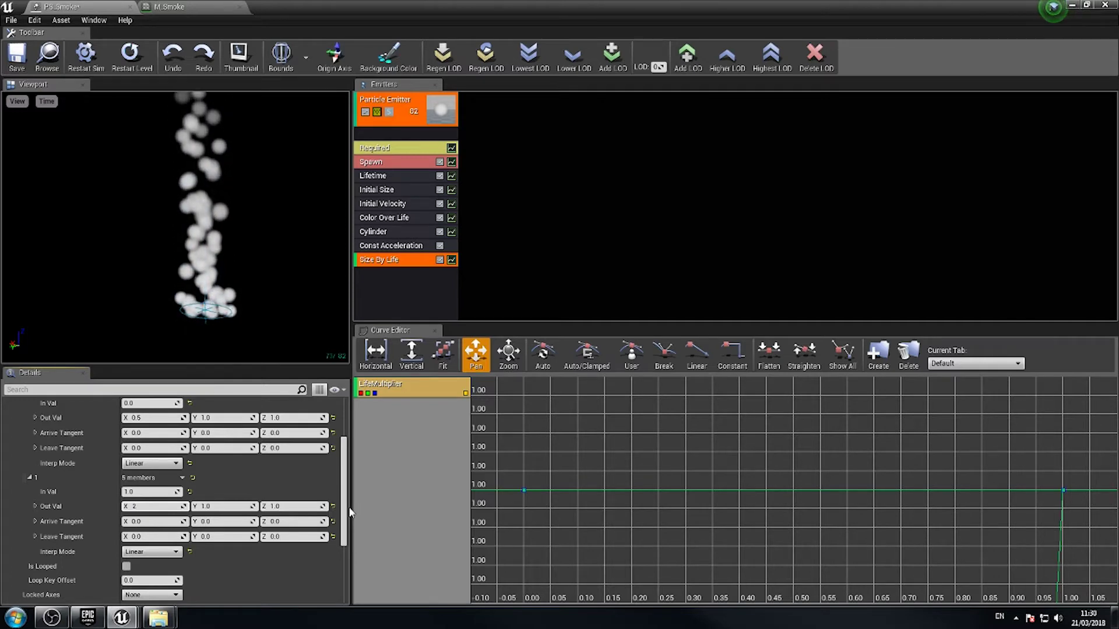
key("Tab")
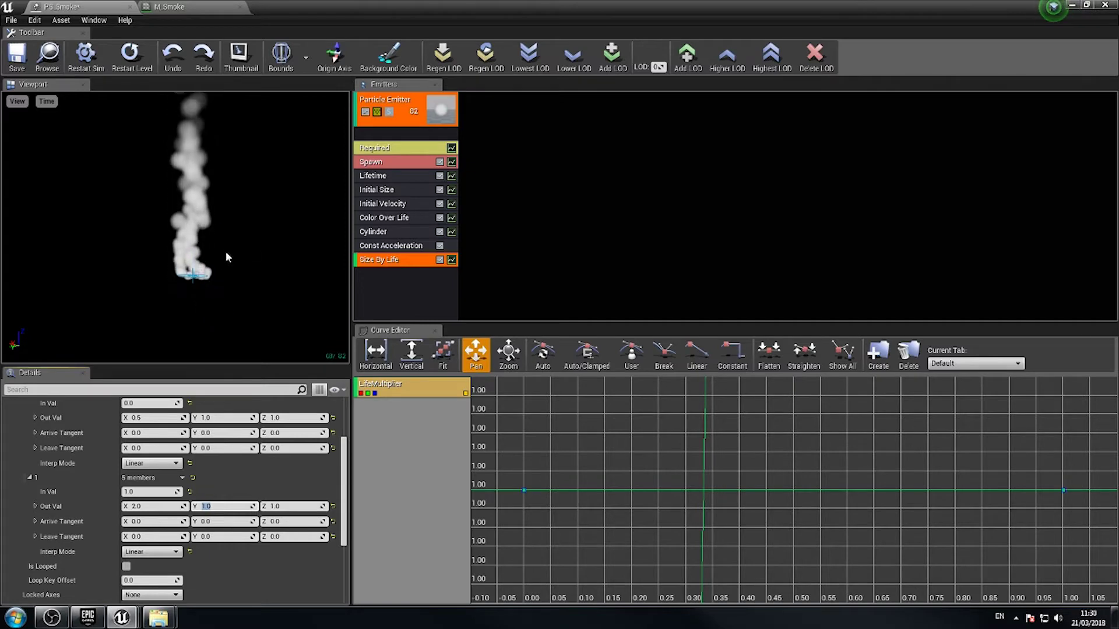
- Raise the X Out Val of Life Multiplier point 1 to 4 and check the smoke in the preview
left_click(143, 506)
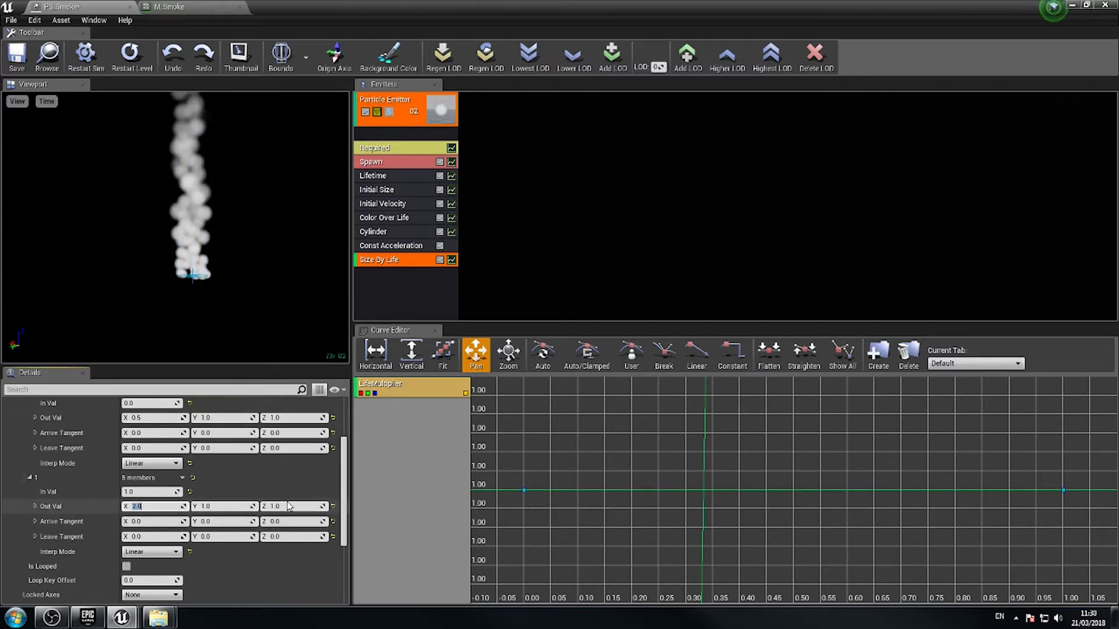
type("4")
key("Return")
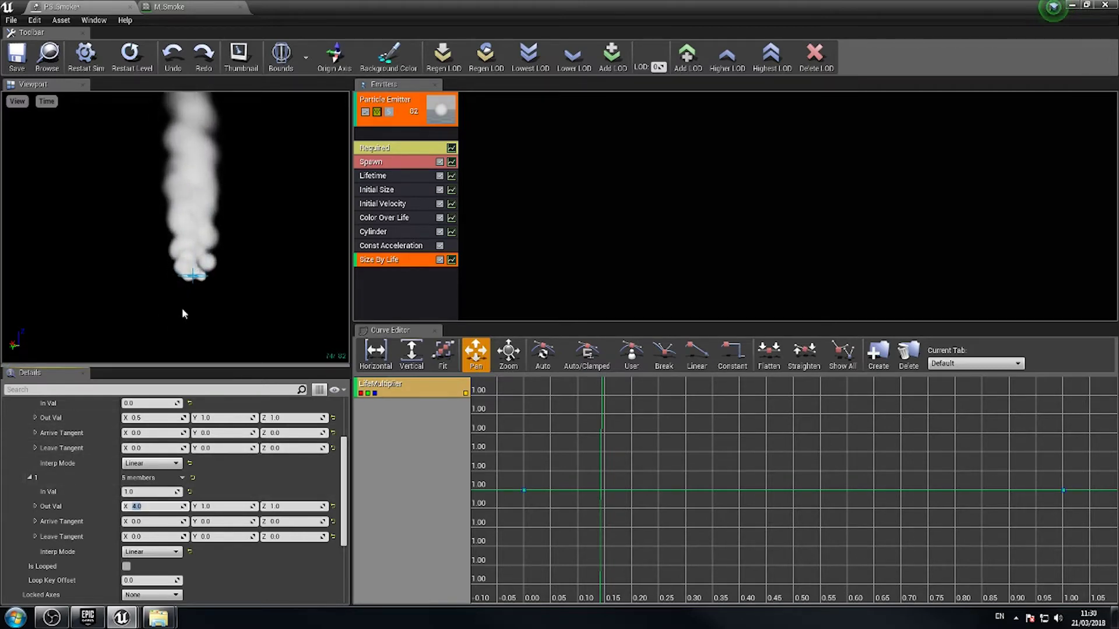
mouse_move(190, 299)
left_mouse_down()
mouse_move(180, 303)
mouse_move(196, 357)
mouse_move(204, 309)
left_mouse_up()
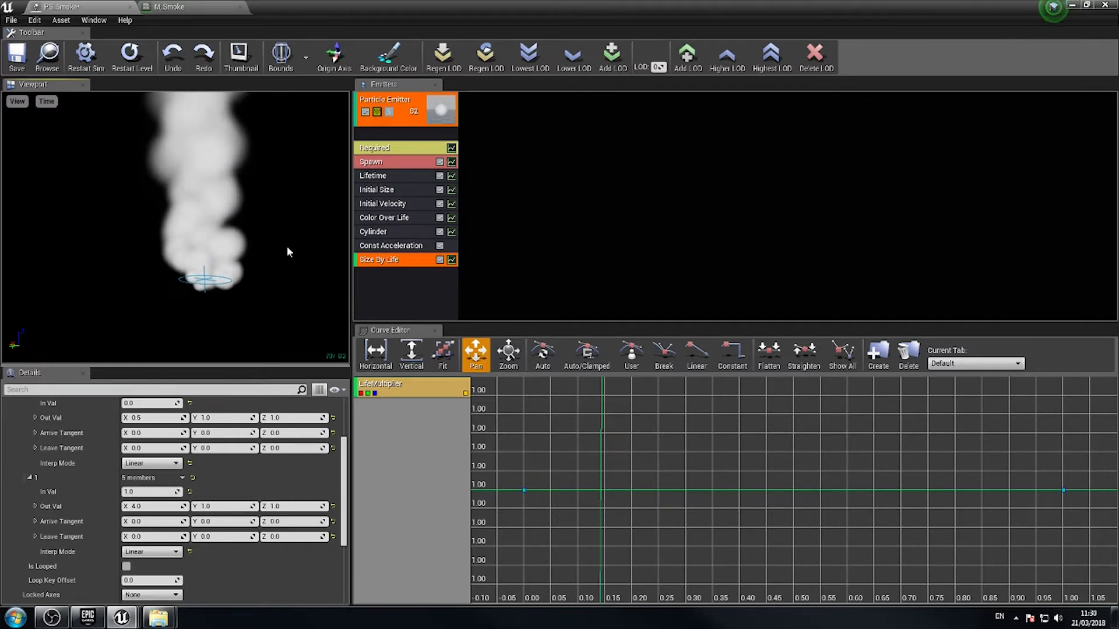
- Set the Spawn module's constant Rate to 10 and inspect the thinner smoke column up close in the preview
left_click(406, 163)
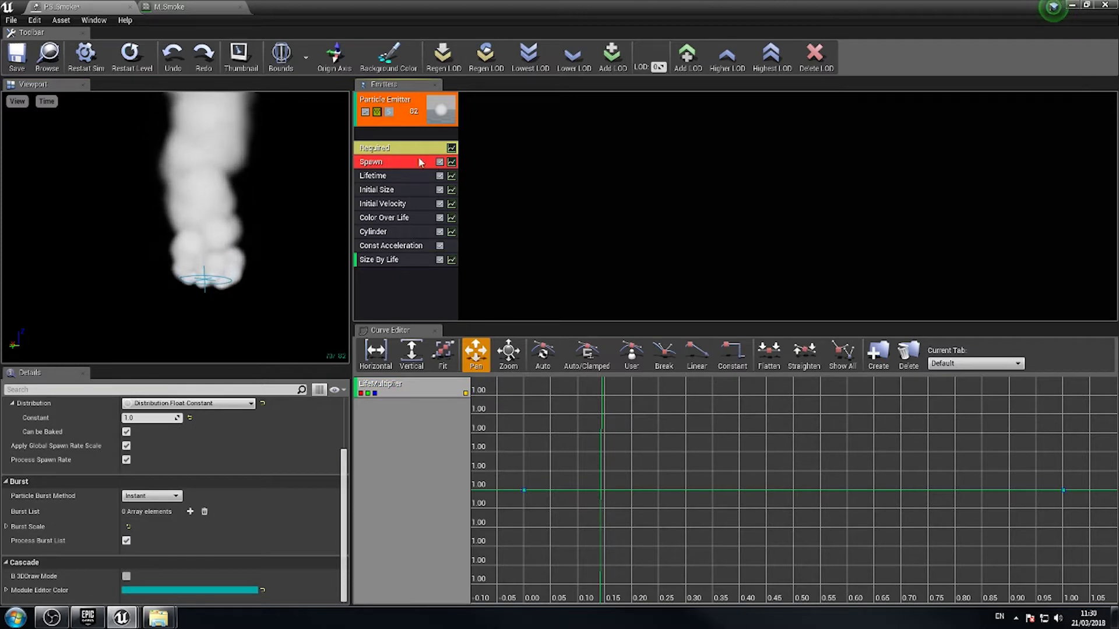
scroll(175, 437, "up", 3)
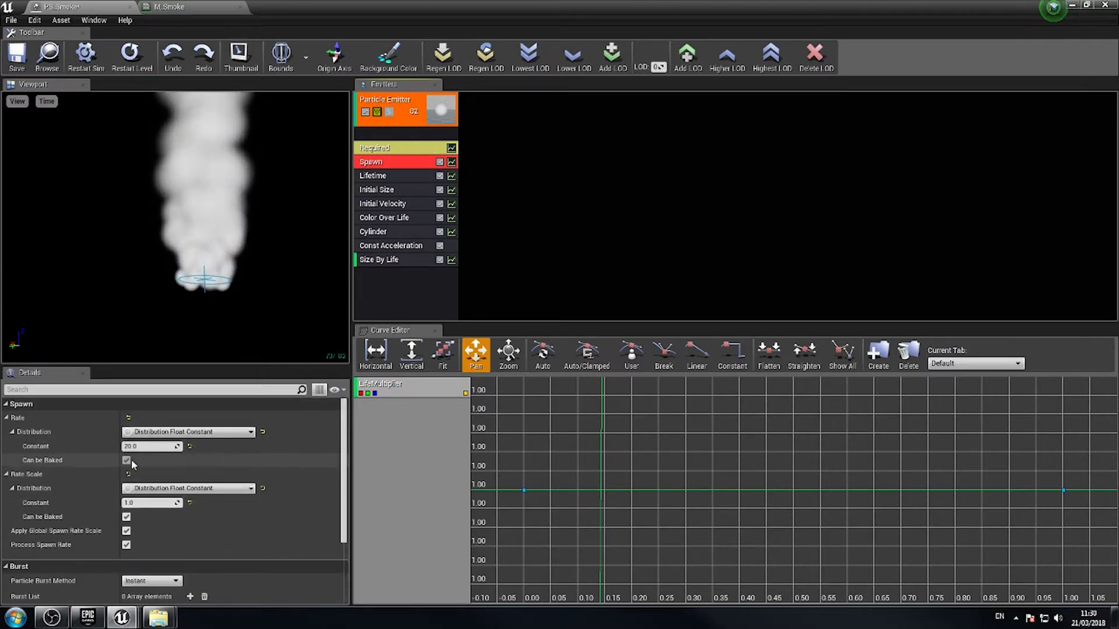
left_click(153, 447)
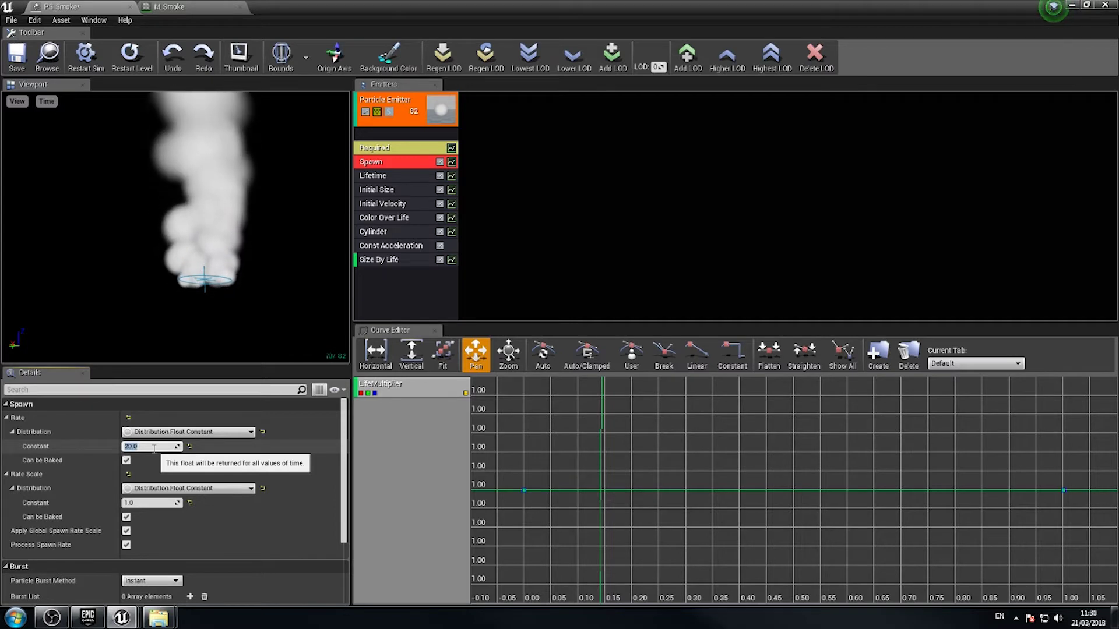
key("Return")
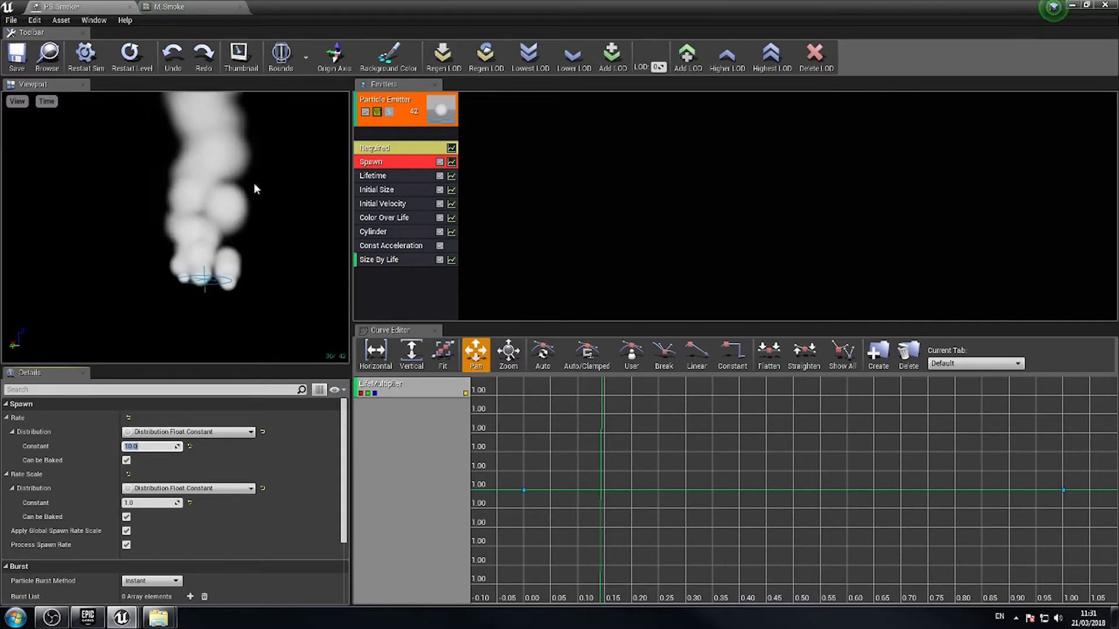
left_click_drag(203, 277, 202, 287)
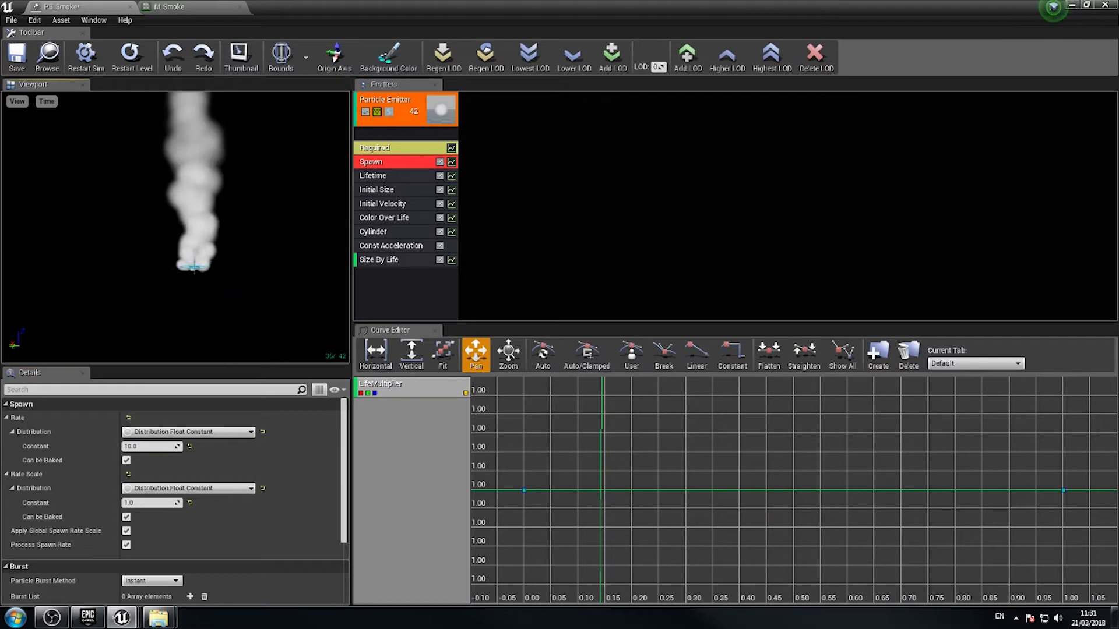
mouse_move(203, 279)
right_mouse_down()
mouse_move(200, 228)
mouse_move(198, 289)
right_mouse_up()
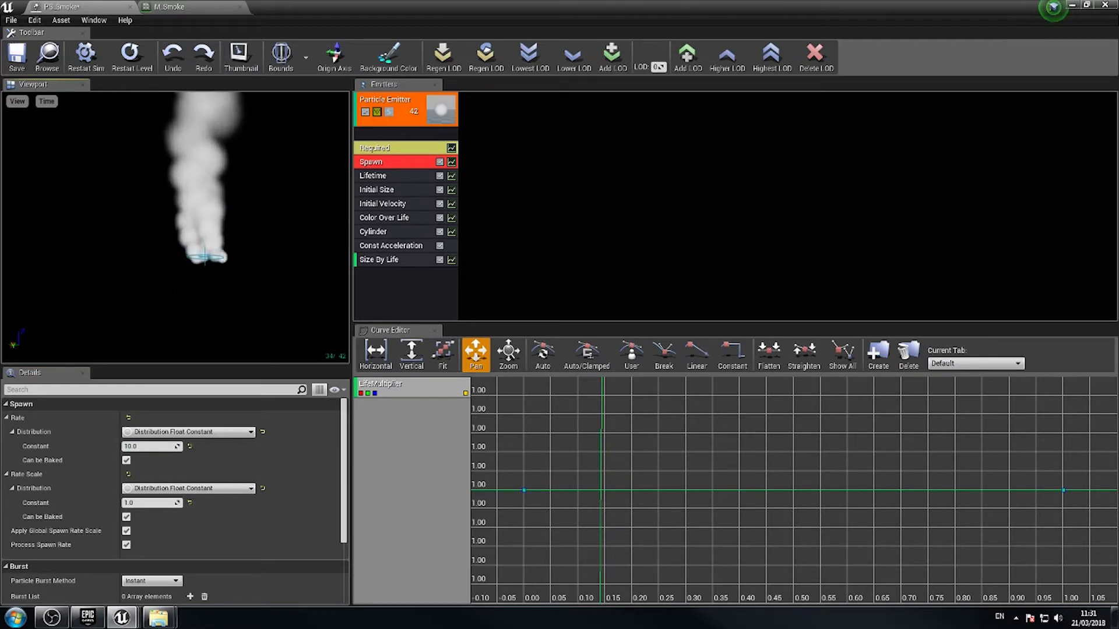
left_click_drag(214, 291, 163, 270)
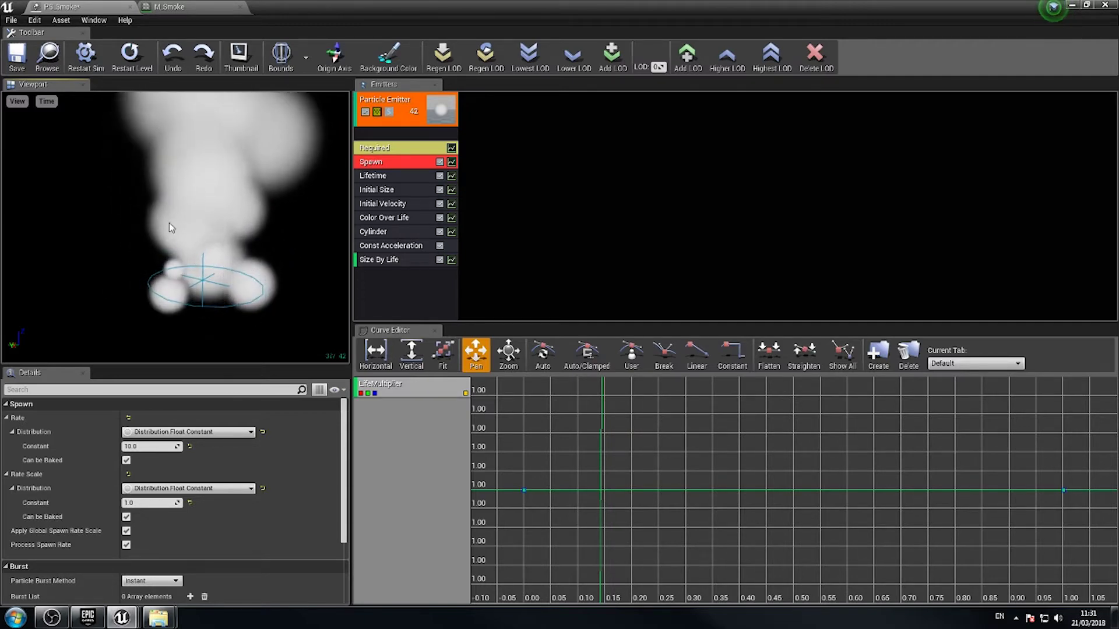
- Show the Color Over Life module's curves and remove the LifeMultiplier and ColorOverLife curves from the Curve Editor, keeping only AlphaOverLife
left_click(399, 219)
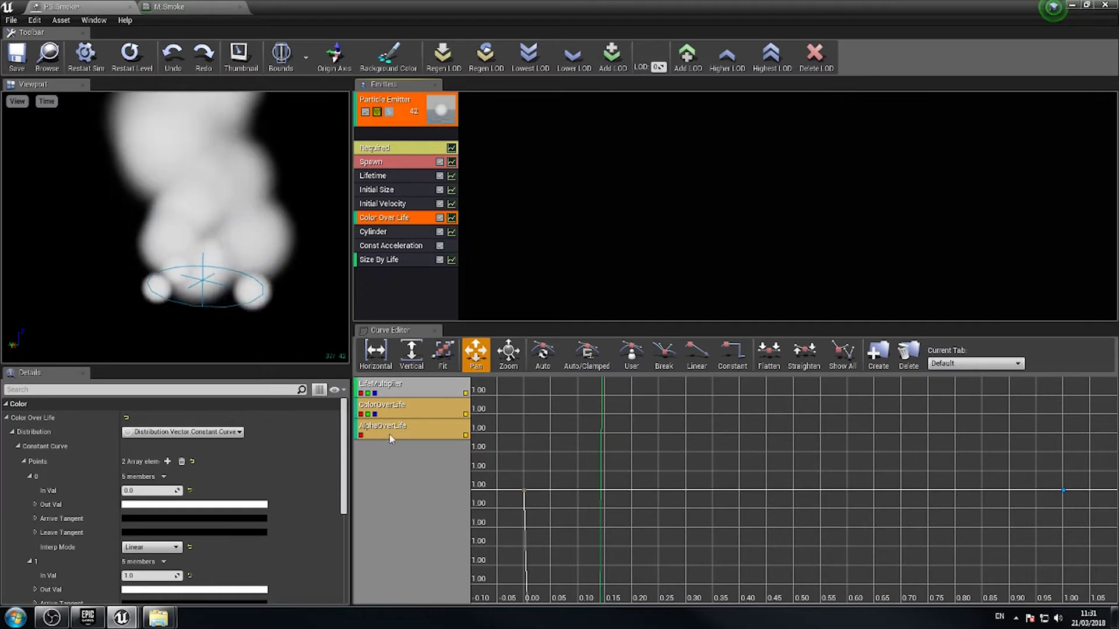
right_click(417, 389)
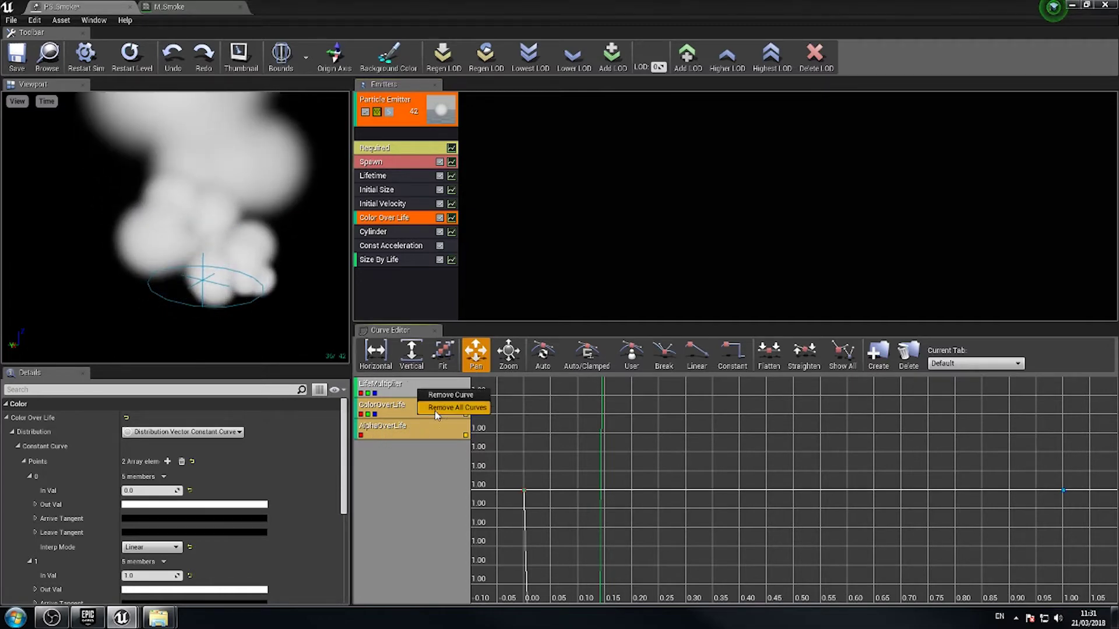
left_click(437, 397)
right_click(414, 397)
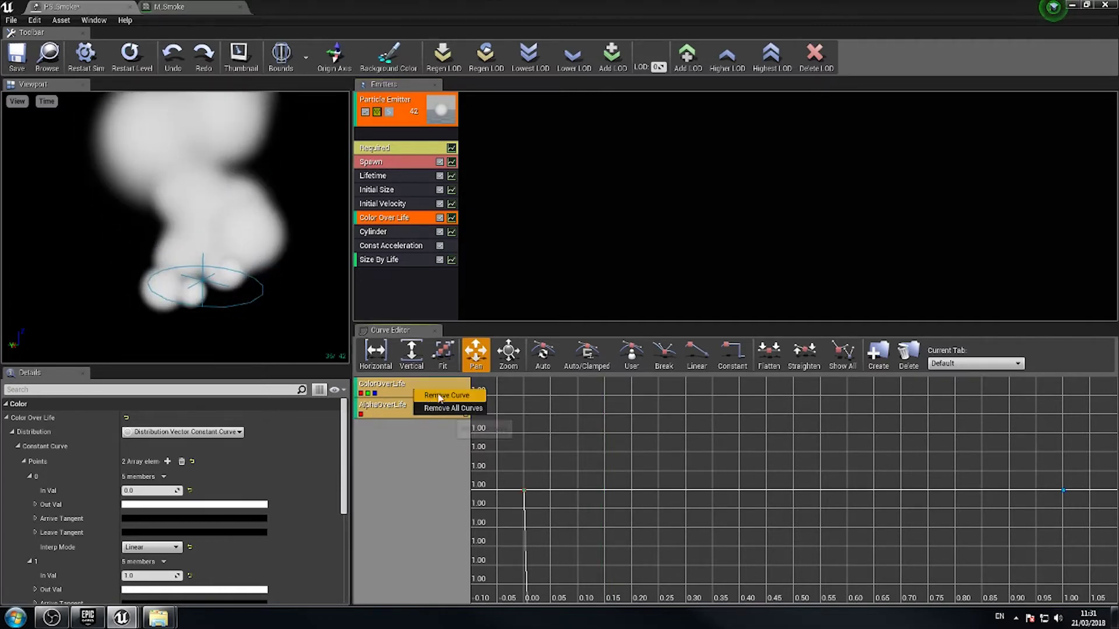
left_click(475, 427)
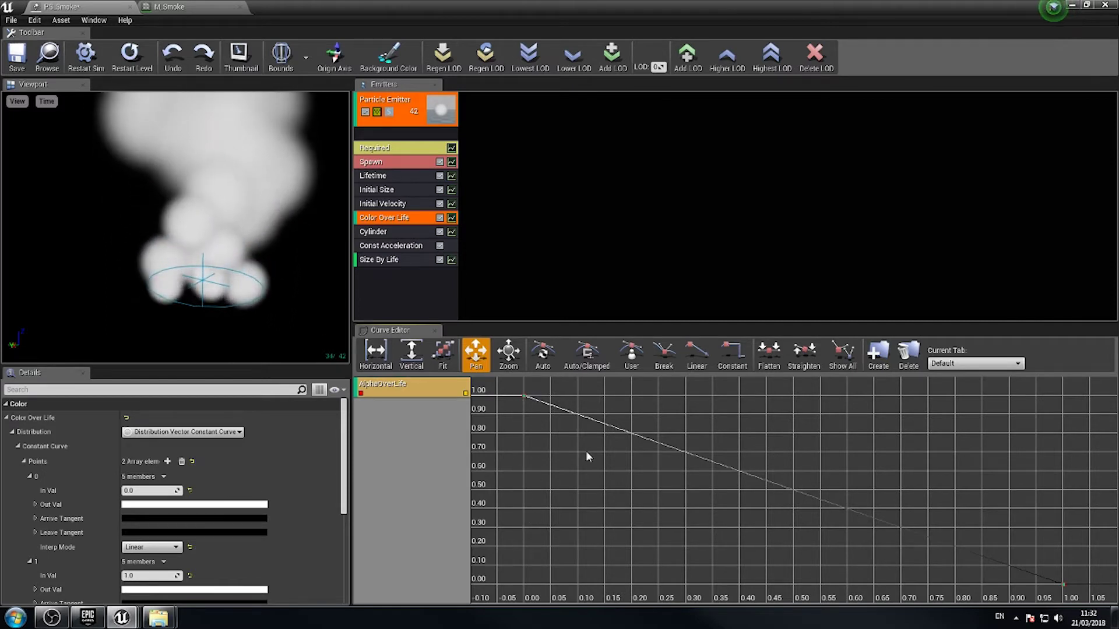
- Add a key to the AlphaOverLife curve, place it at about time 0.07 near value 1, and lower the start key to 0
left_click(586, 417, "ctrl")
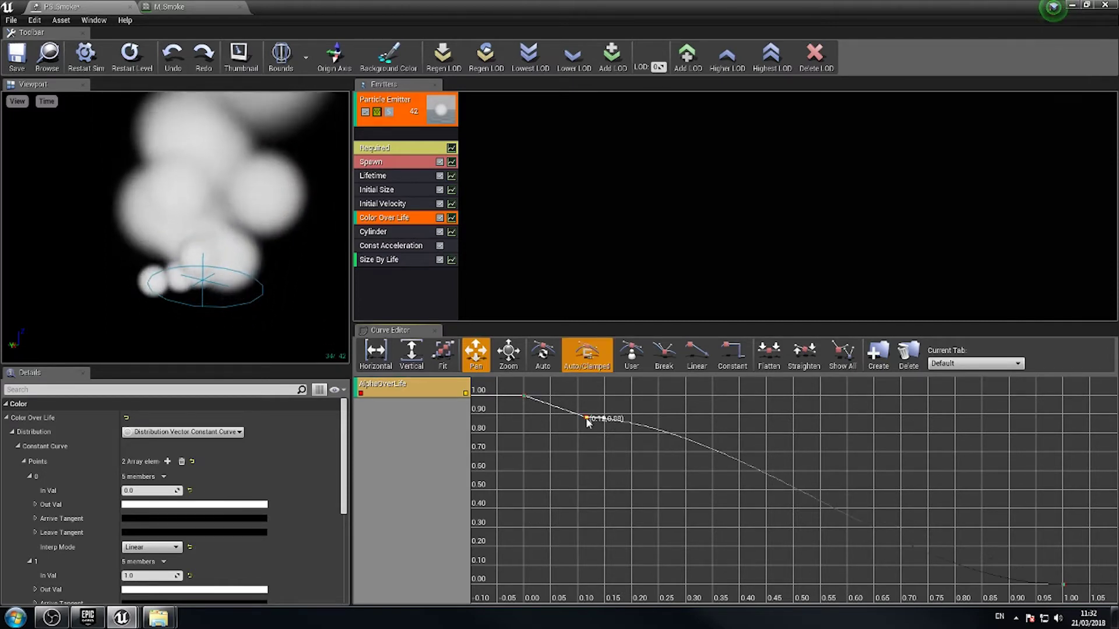
left_click_drag(587, 419, 523, 594)
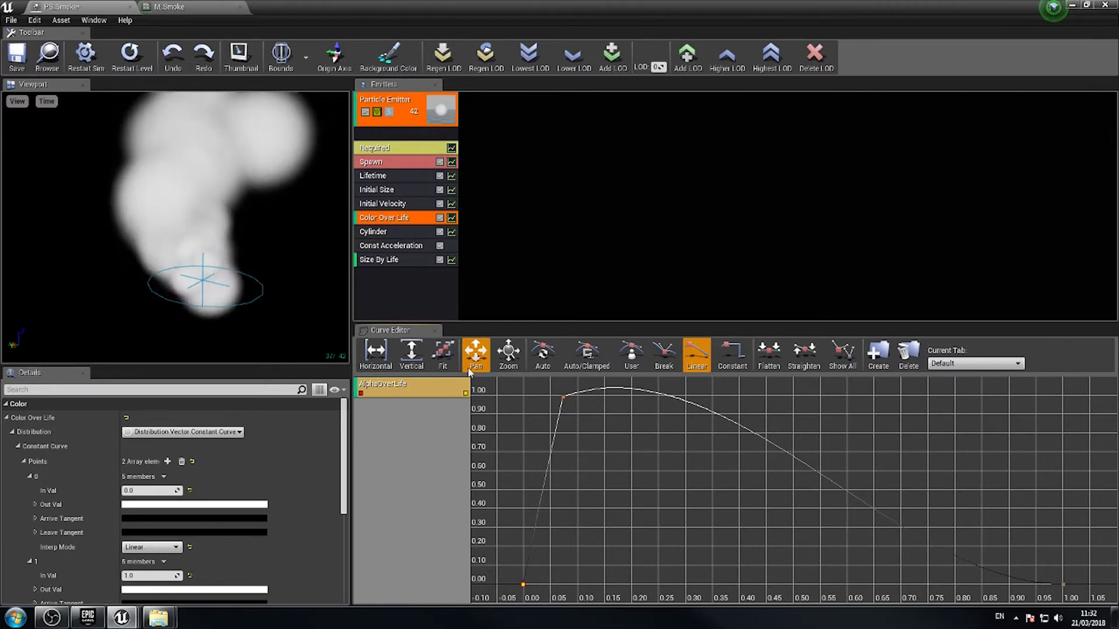
- Set the AlphaOverLife keys to Auto/Clamped, add a key at about time 0.48 near value 1, and check the smoke preview
left_click(587, 354)
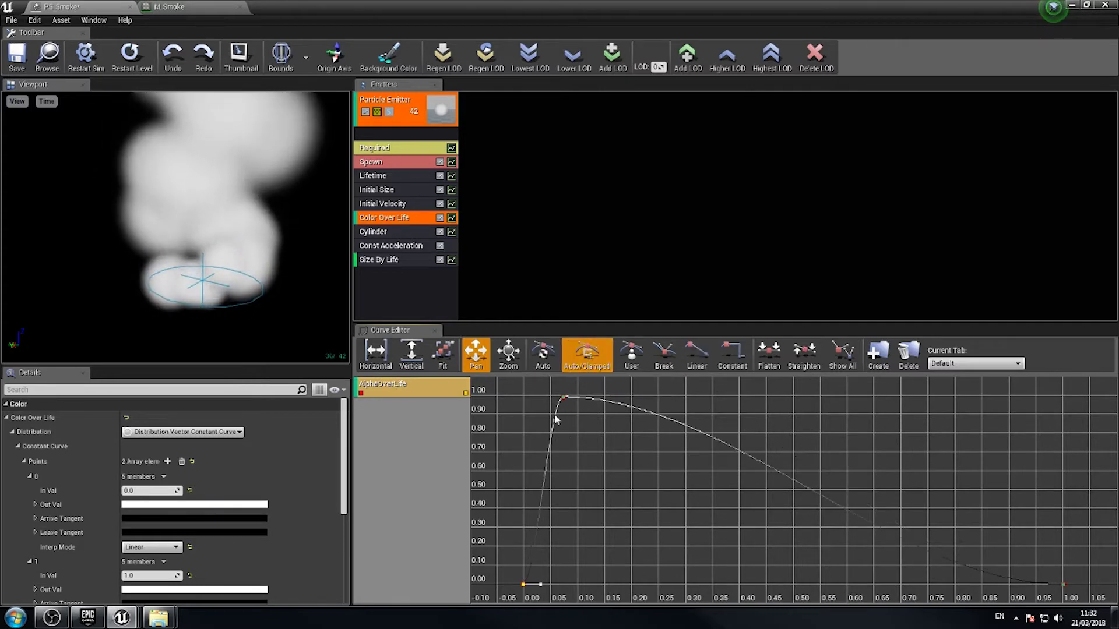
left_click(564, 398)
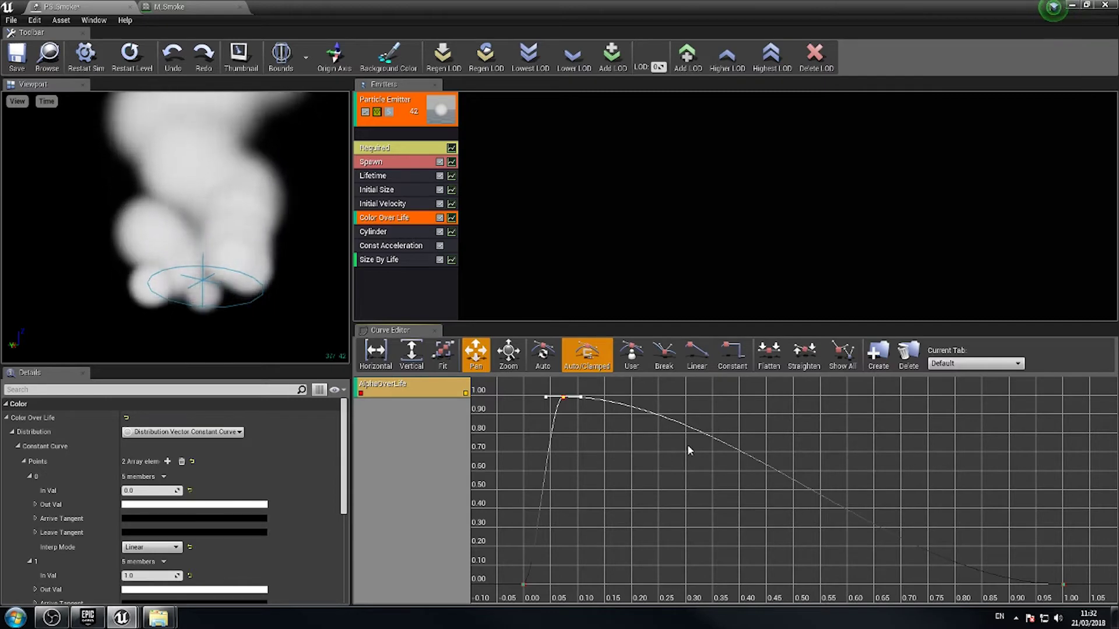
left_click(772, 468, "ctrl")
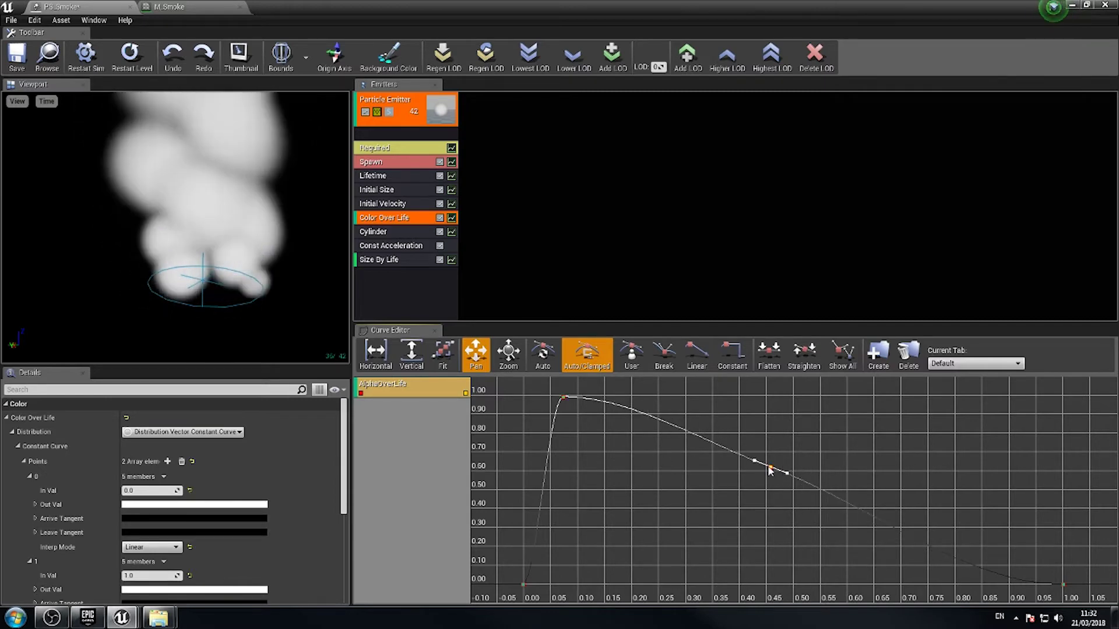
left_click_drag(770, 471, 787, 396)
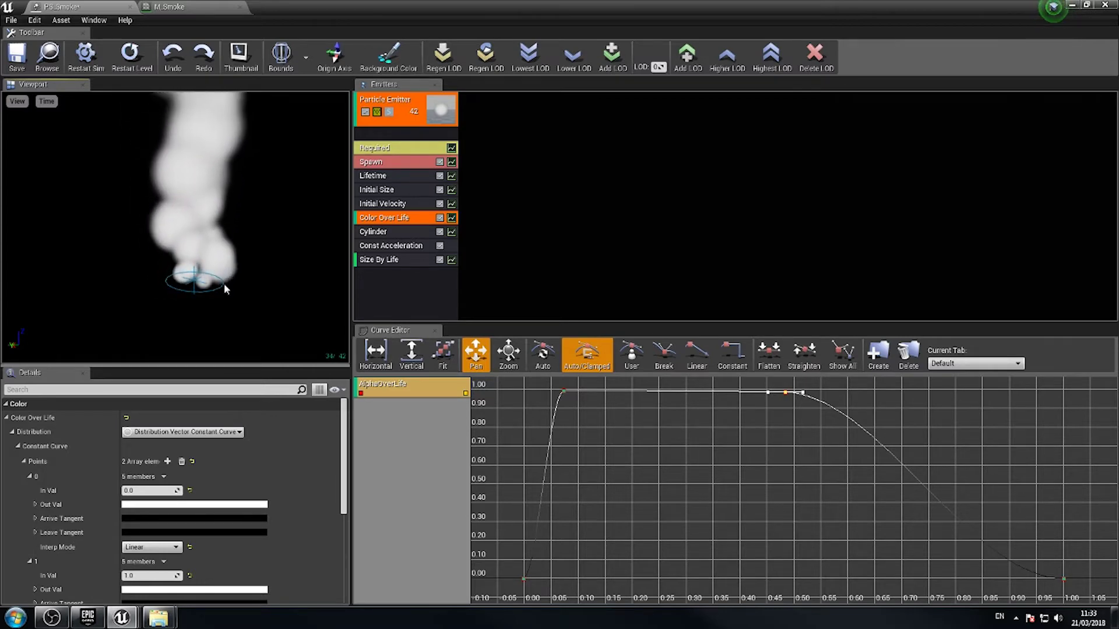
left_click_drag(212, 283, 221, 312)
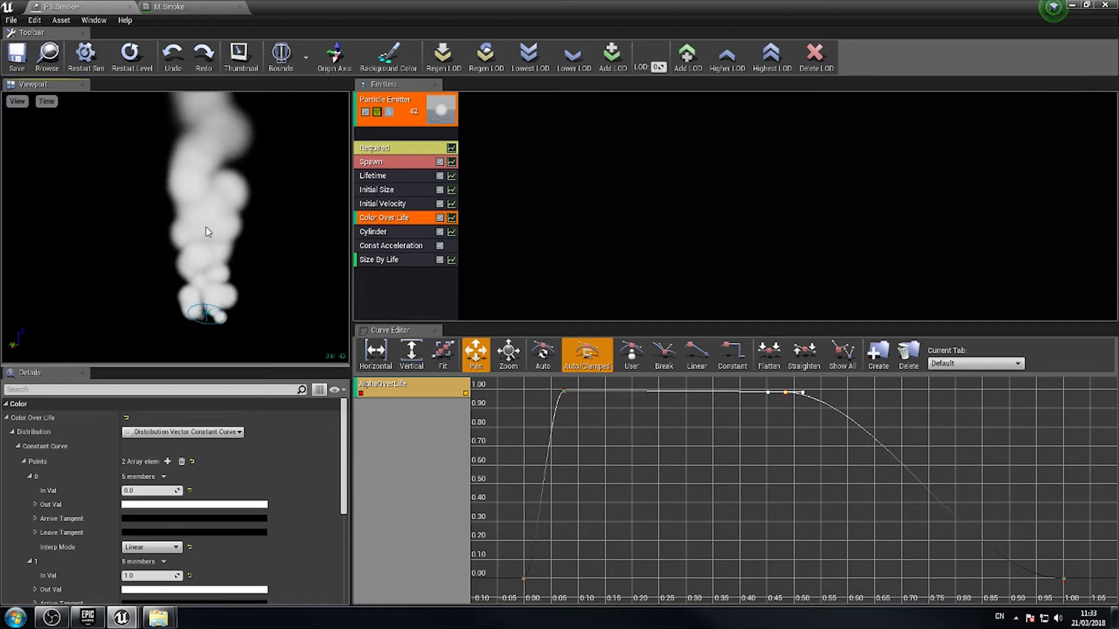
- Set the Required module's Sort Mode to PSORTMODE Age Oldest First
left_click(387, 150)
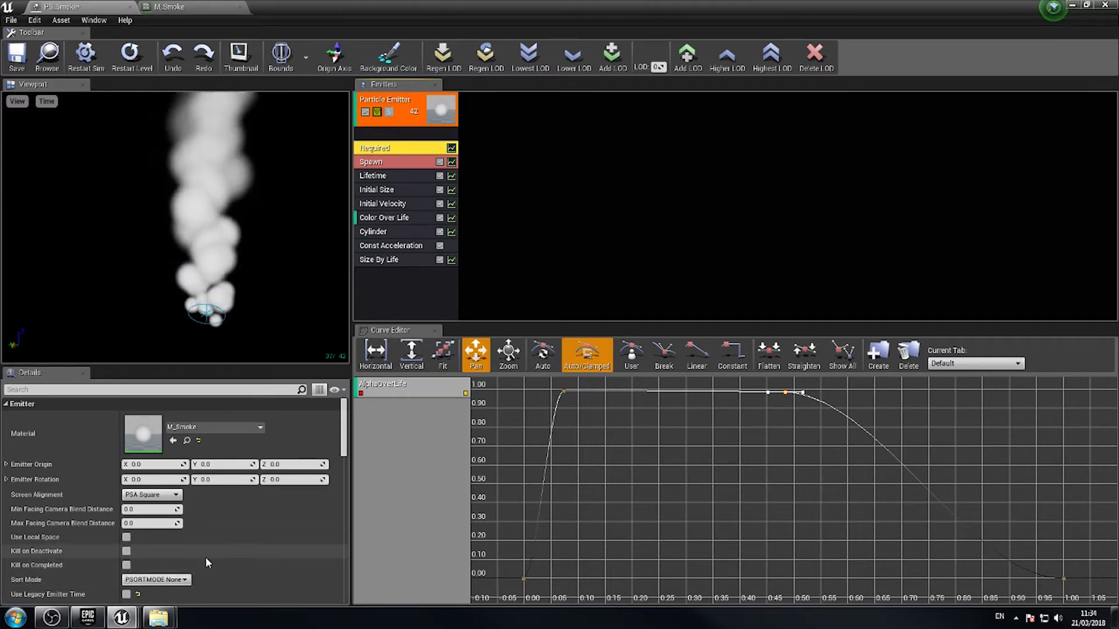
left_click(168, 581)
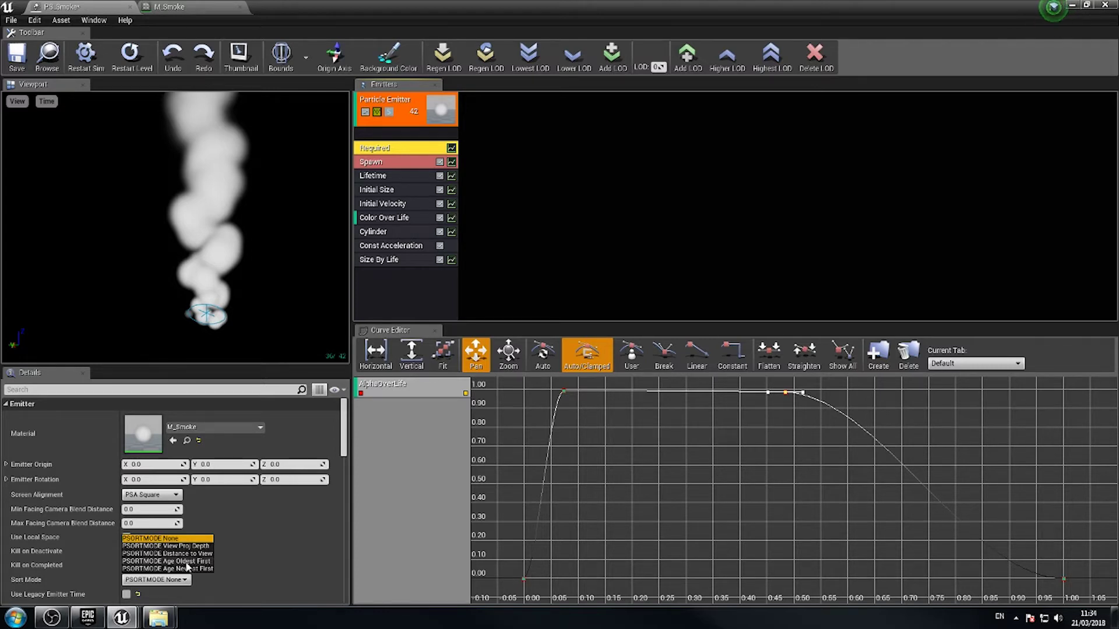
left_click(186, 561)
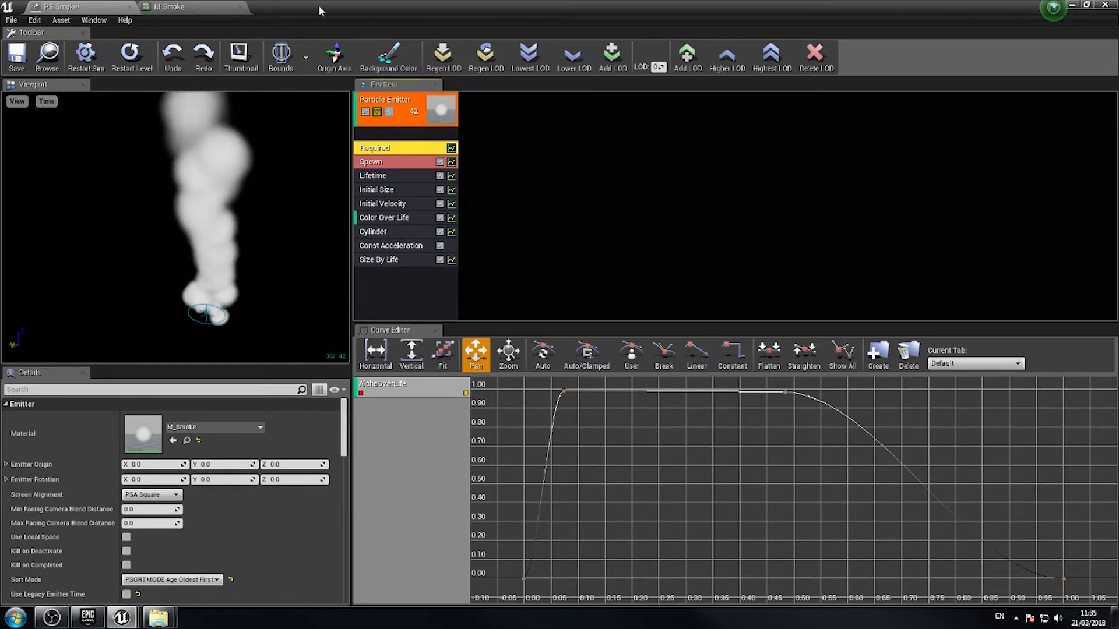
- Uncover the level viewport and place the PS_Smoke particle system from the Smoke folder on the floor
left_click_drag(320, 9, 842, 107)
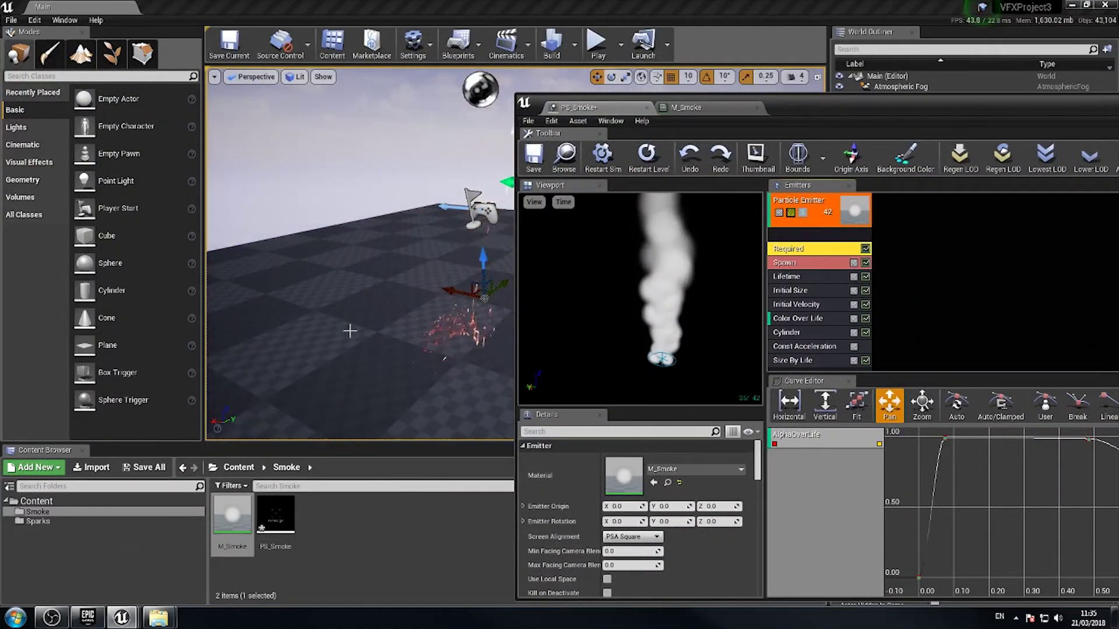
right_click_drag(420, 359, 354, 354)
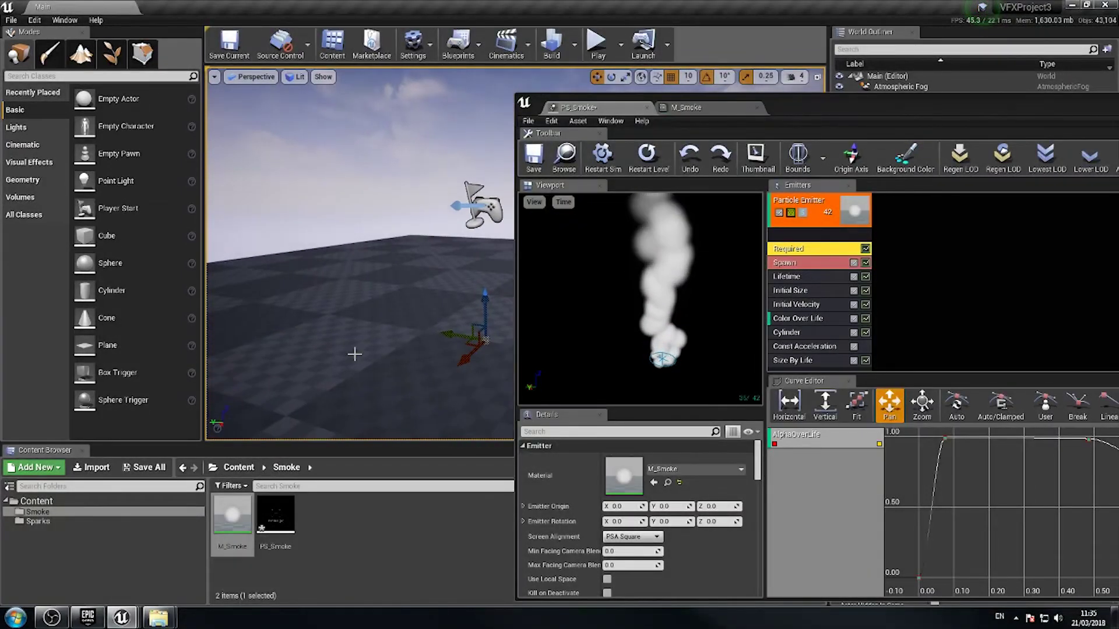
left_click(38, 512)
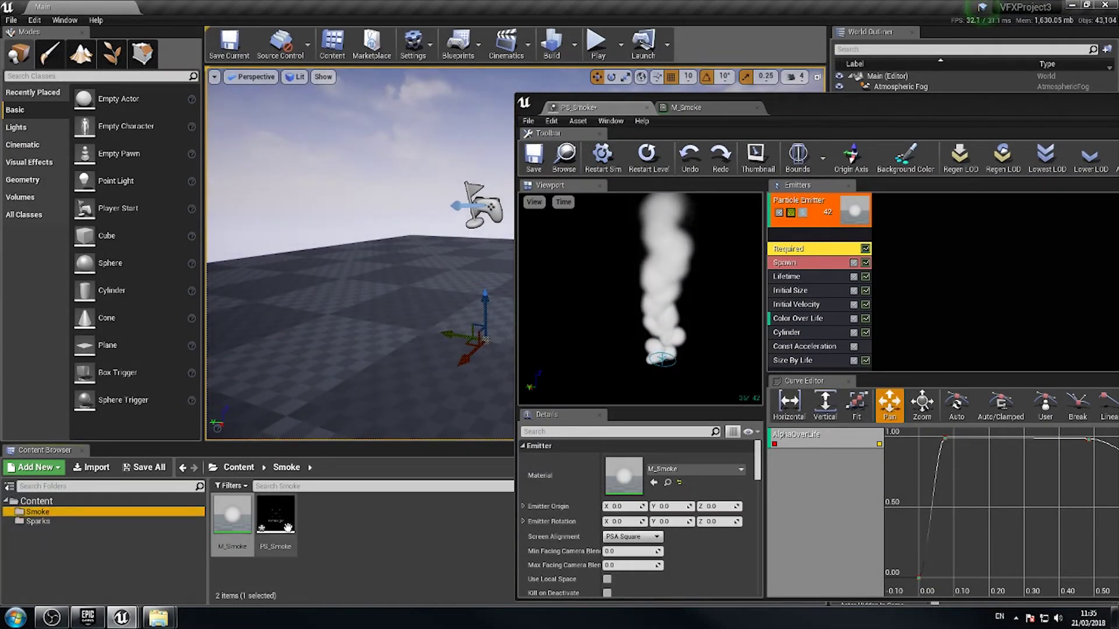
left_click_drag(263, 529, 333, 342)
- Inspect the placed smoke emitter from several angles, looking closely at where the sprites meet the floor
right_click_drag(397, 382, 345, 314)
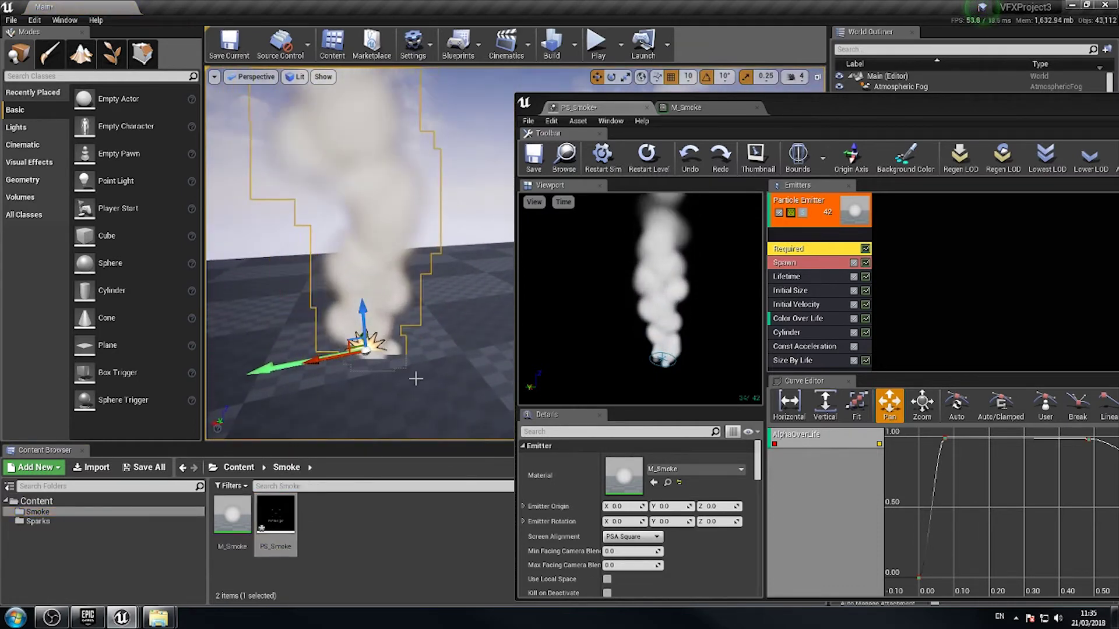
right_click_drag(415, 378, 378, 377)
right_click_drag(350, 337, 382, 372)
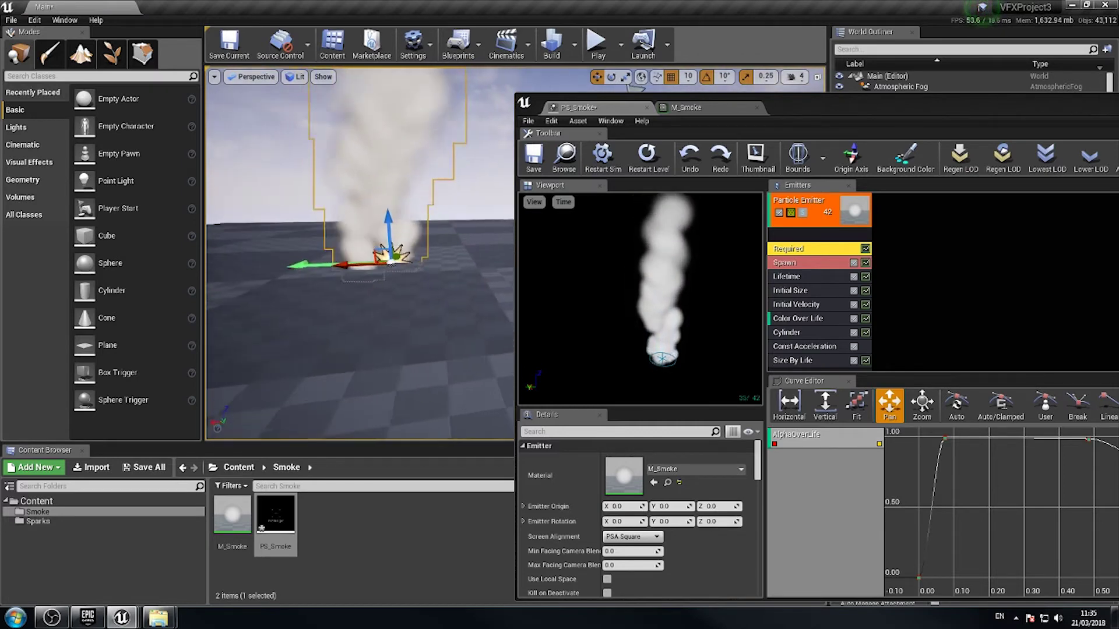
left_click_drag(393, 259, 388, 325)
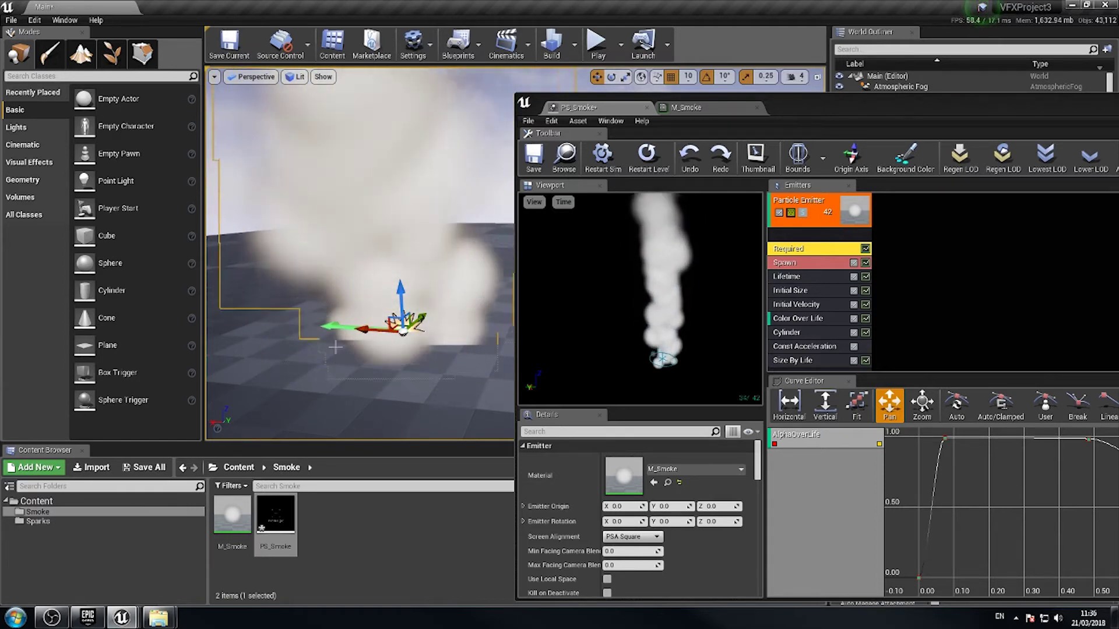
right_click_drag(430, 366, 335, 271)
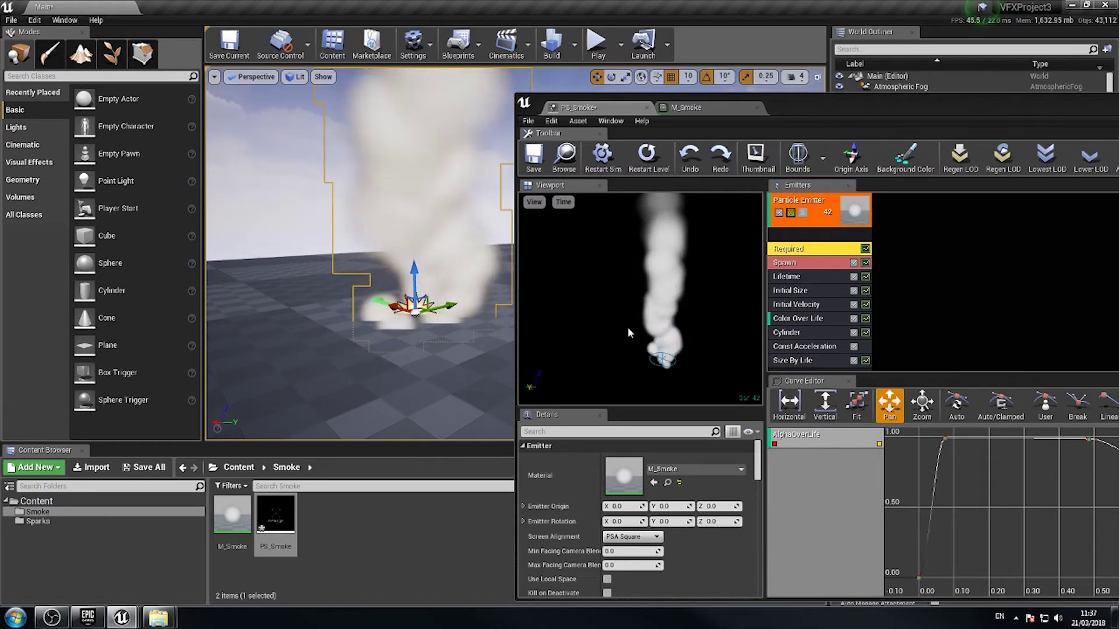
- Bring up the M_Smoke material graph in a maximized editor window and show its RadialGradientExponential and Multiply nodes
left_click(686, 107)
left_click_drag(902, 106, 594, 72)
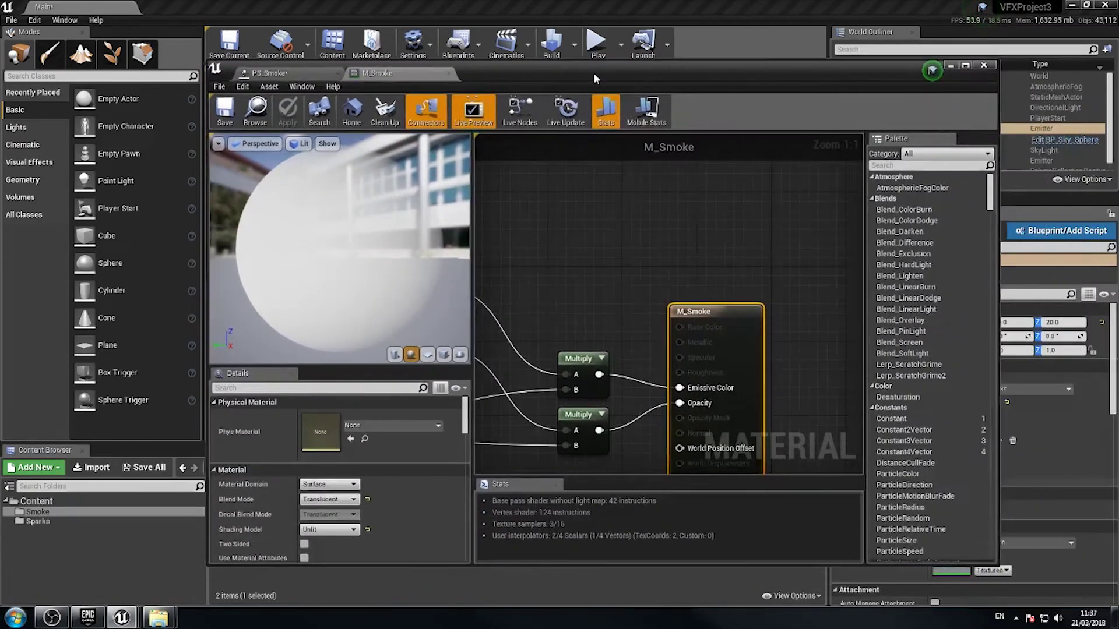
left_click(965, 65)
right_click_drag(592, 147, 578, 289)
left_click(534, 303)
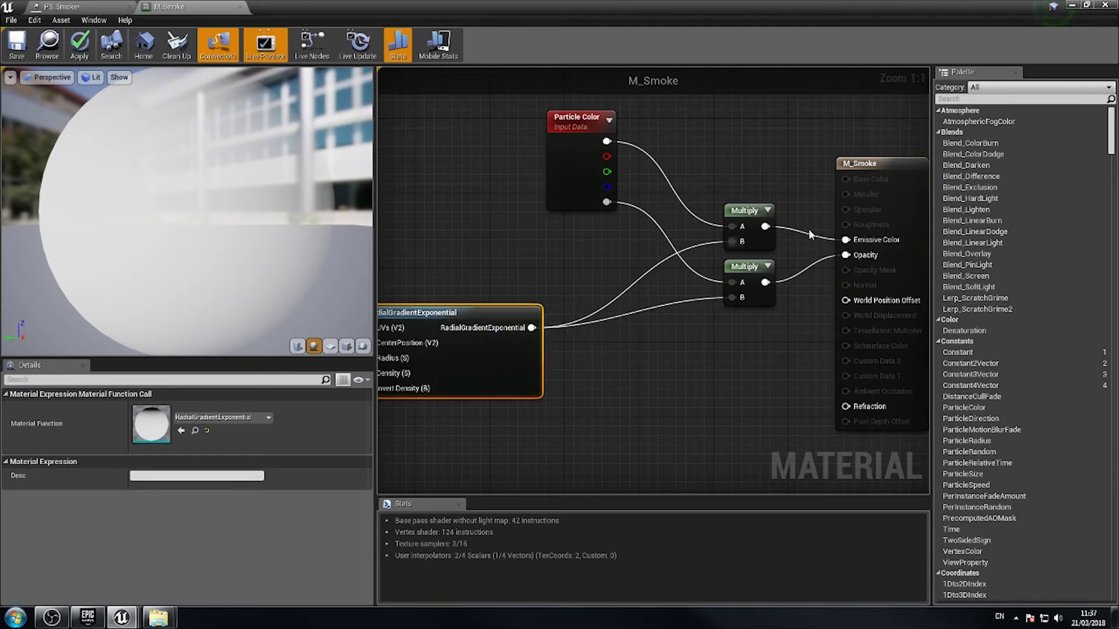
- Shift the opacity Multiply node to make room and add a Depth Fade node below it
left_click_drag(742, 279, 693, 305)
right_click(610, 399)
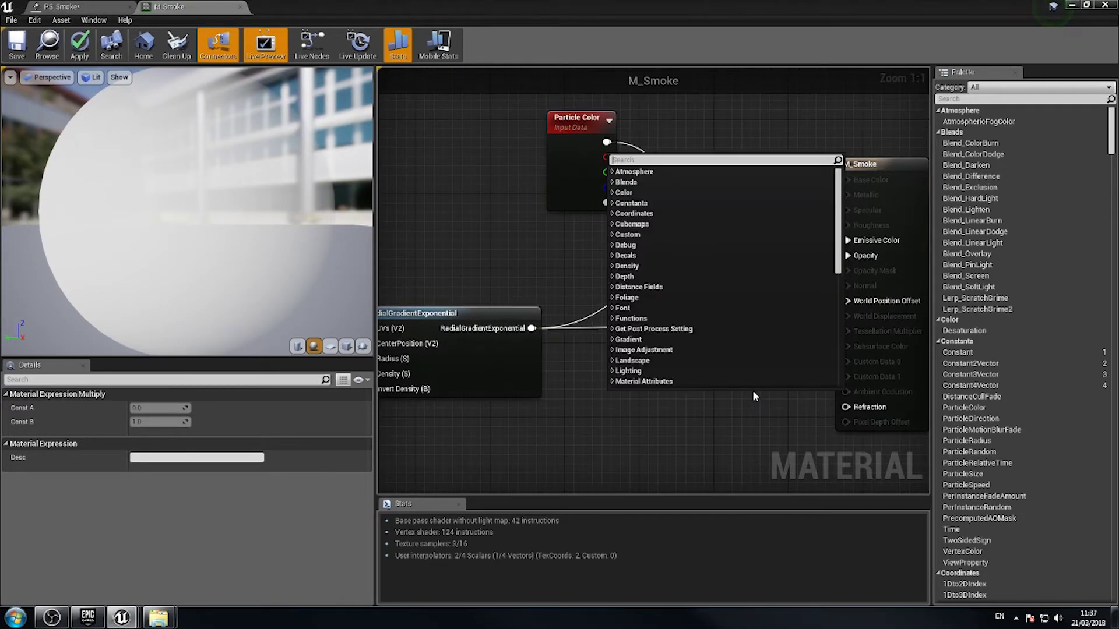
type("depth")
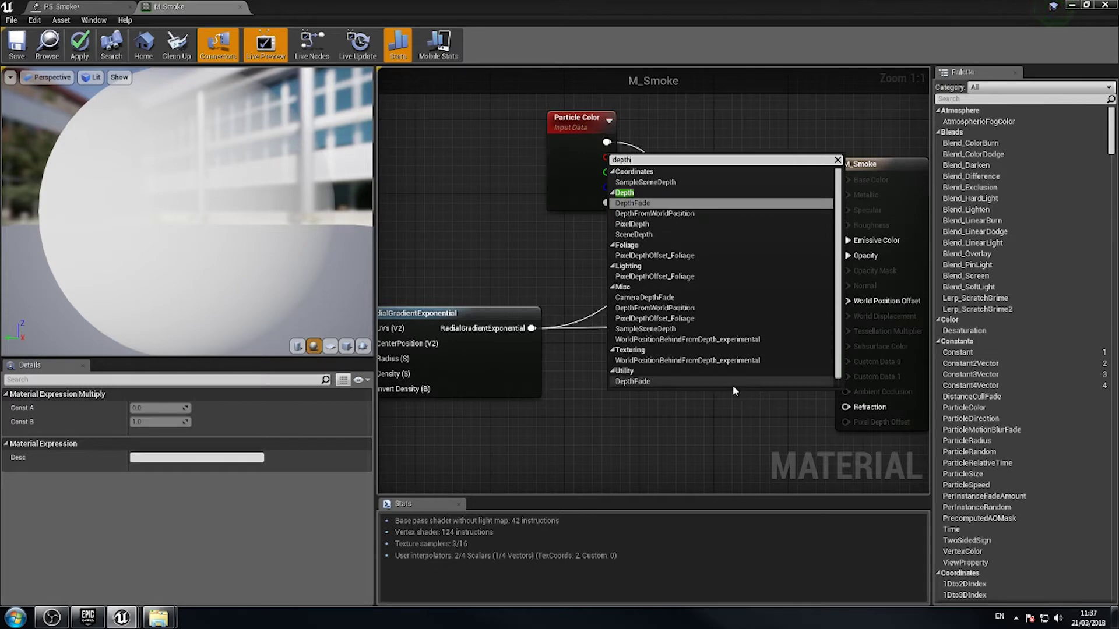
left_click(637, 204)
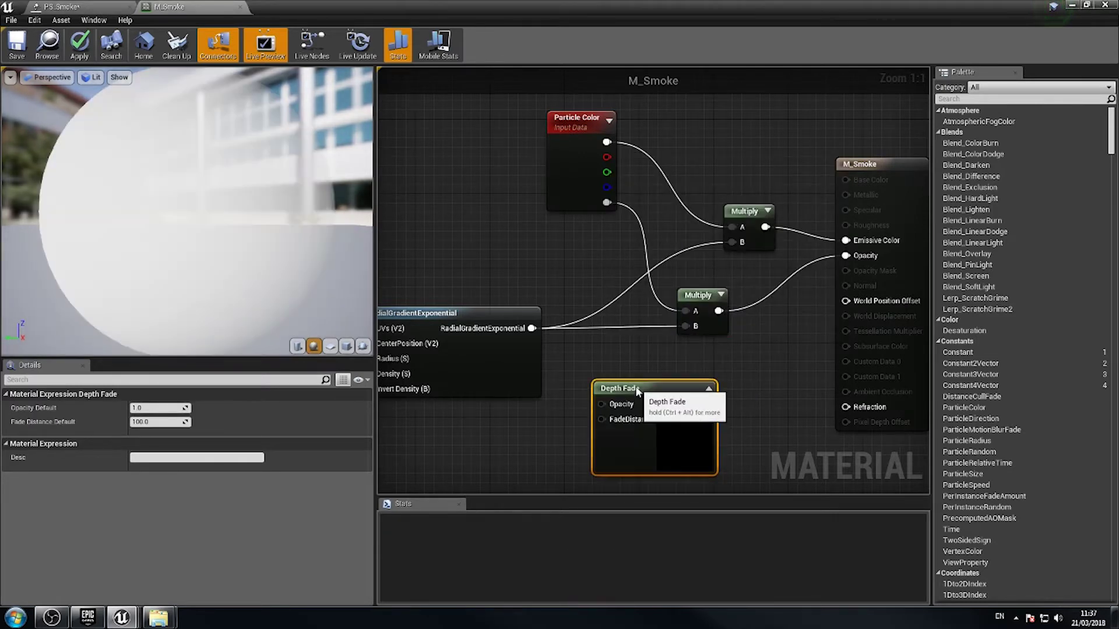
left_click_drag(637, 391, 627, 372)
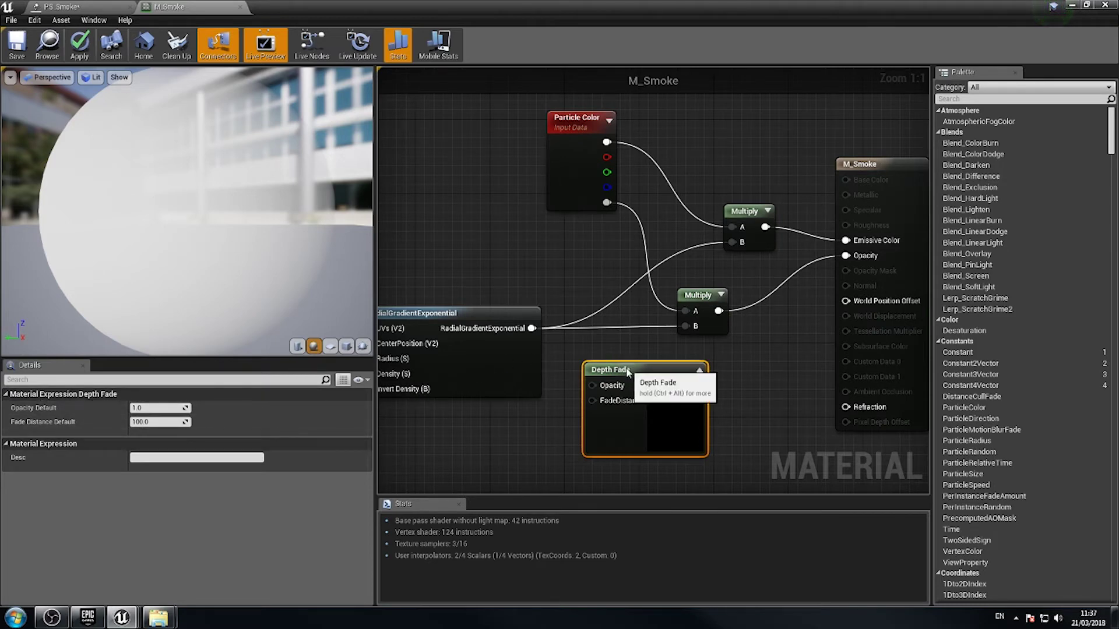
left_click_drag(628, 371, 620, 371)
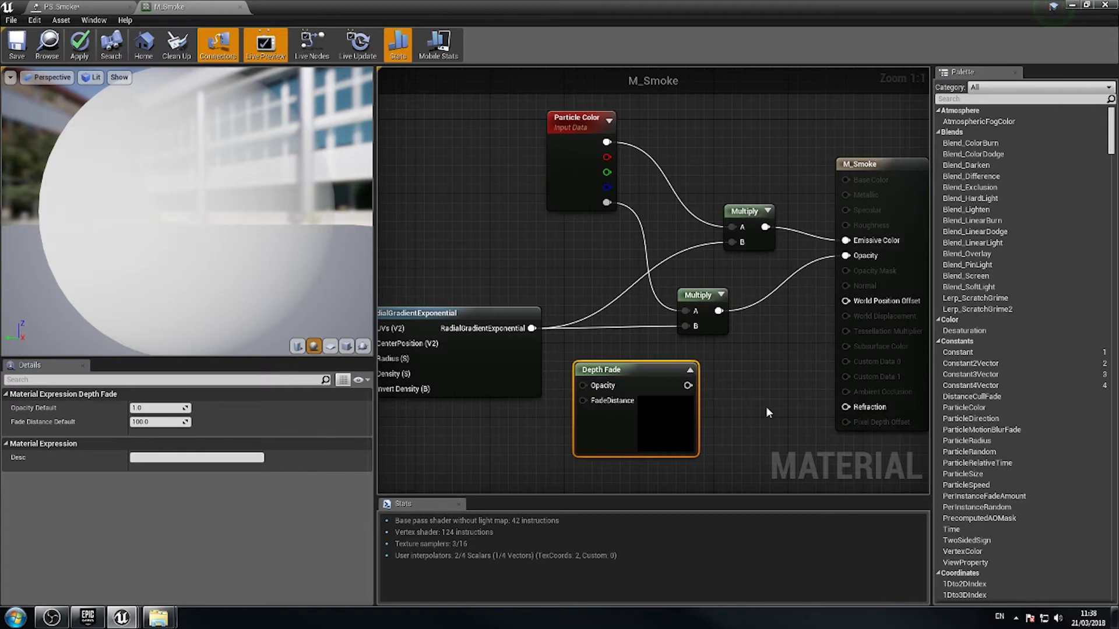
- Move the M_Smoke output node farther away and add a new Multiply node between it and the Depth Fade node
right_click_drag(765, 407, 676, 376)
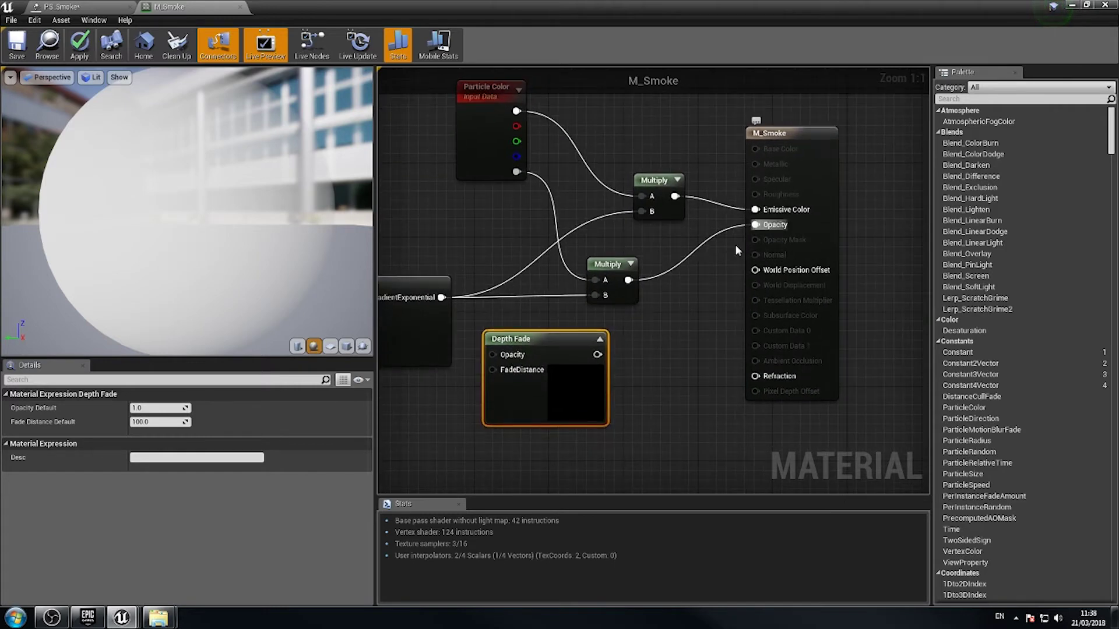
left_click_drag(789, 129, 862, 129)
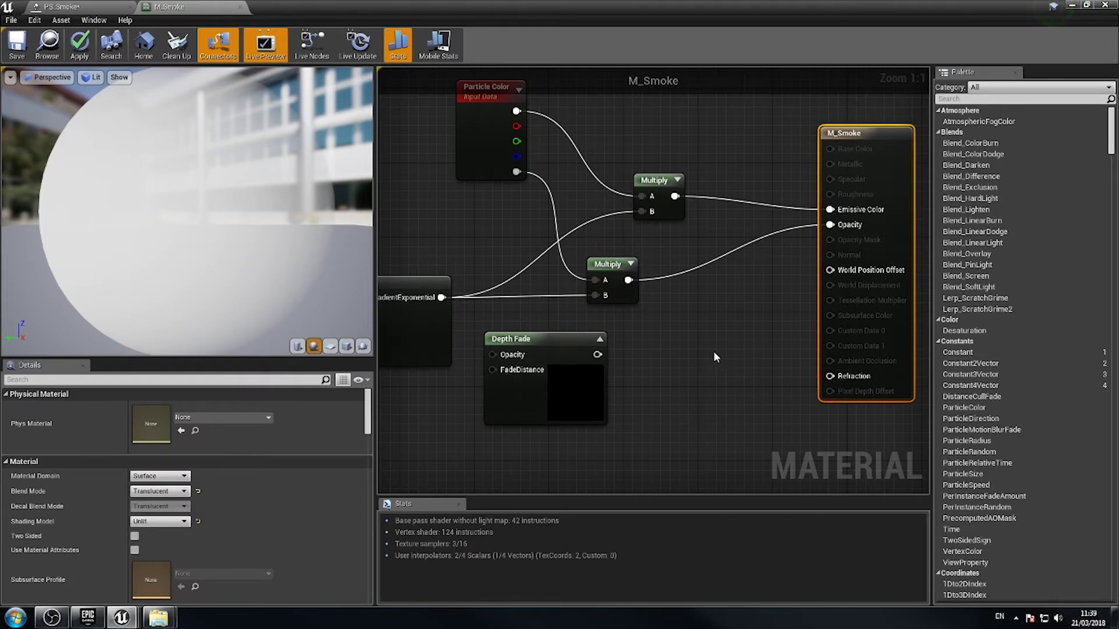
key("m")
left_click(715, 357)
left_click_drag(708, 347, 708, 304)
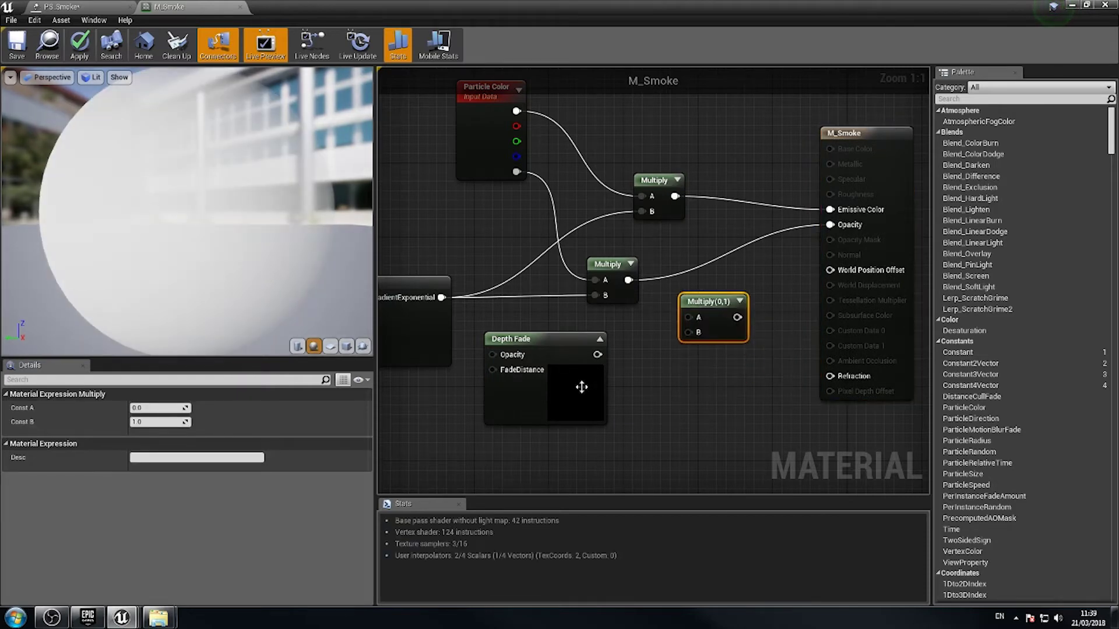
- Multiply the existing opacity result (A) by Depth Fade (B), connect the product to M_Smoke's Opacity, and save the material
left_click_drag(597, 354, 691, 332)
left_click_drag(628, 279, 691, 318)
right_click_drag(552, 195, 560, 203)
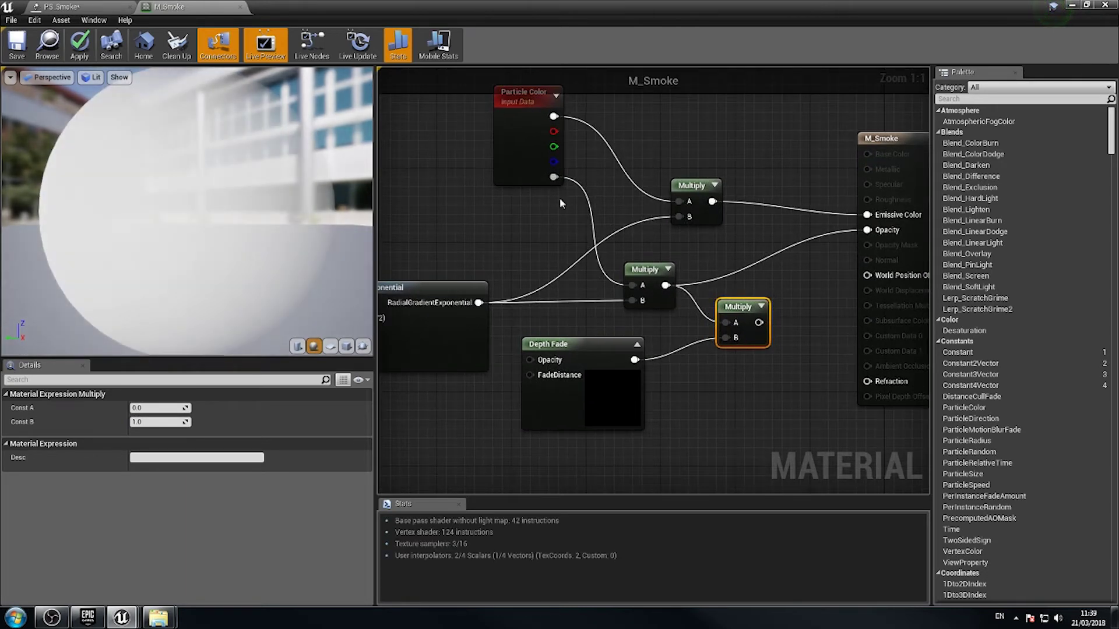
right_click_drag(462, 248, 559, 243)
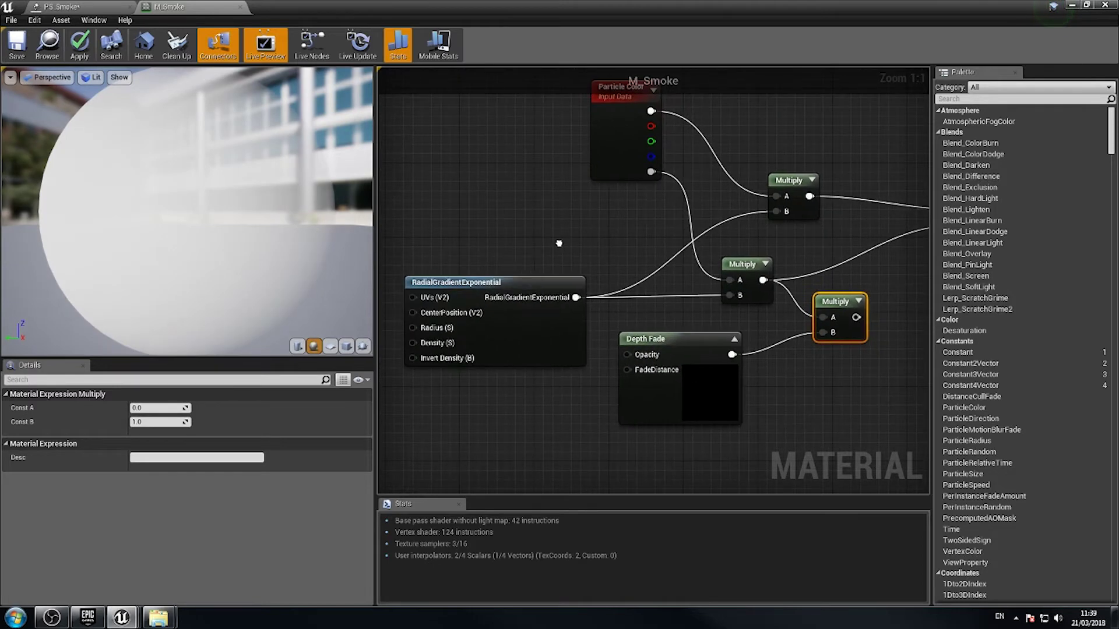
right_click_drag(619, 266, 491, 264)
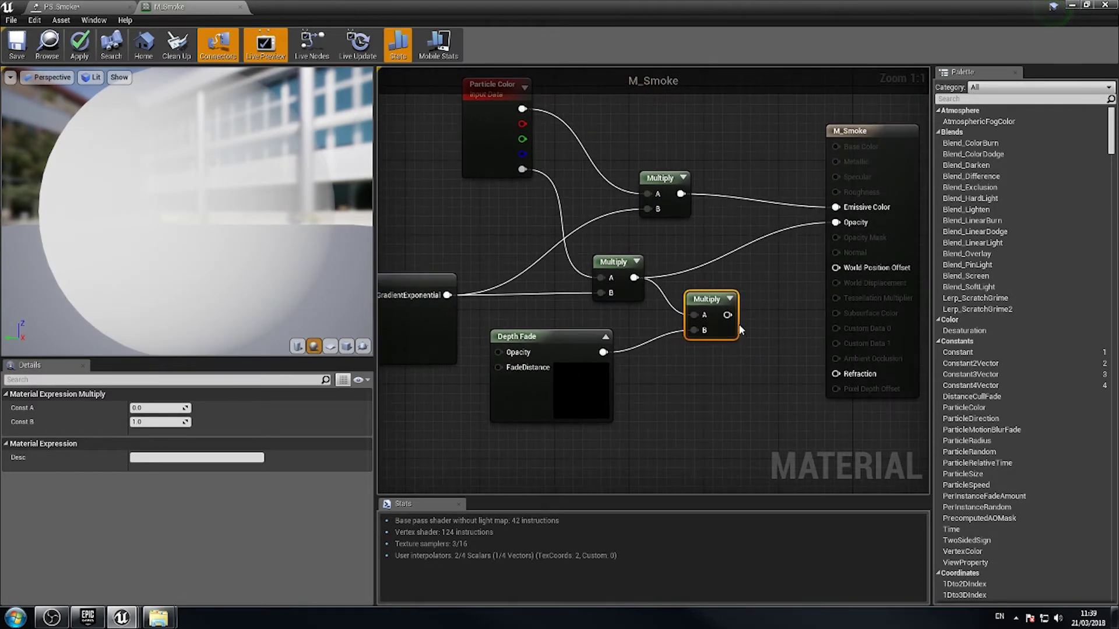
left_click_drag(727, 315, 836, 222)
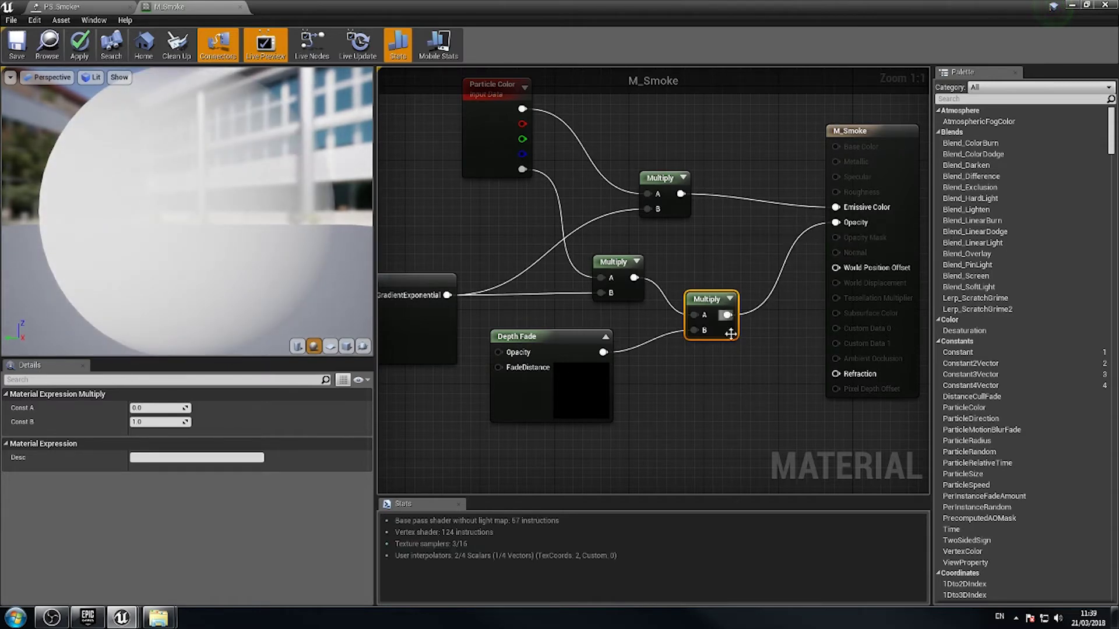
left_click(18, 45)
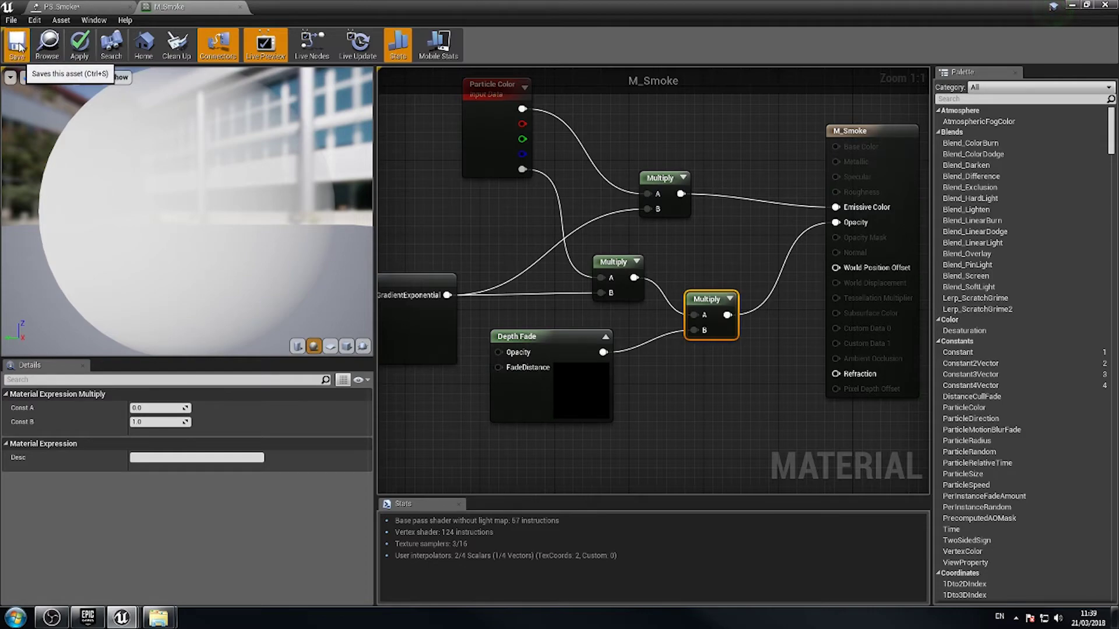
- Examine how the smoke blends with the floor in the level viewport, and return to the maximized M_Smoke material graph
double_click(344, 7)
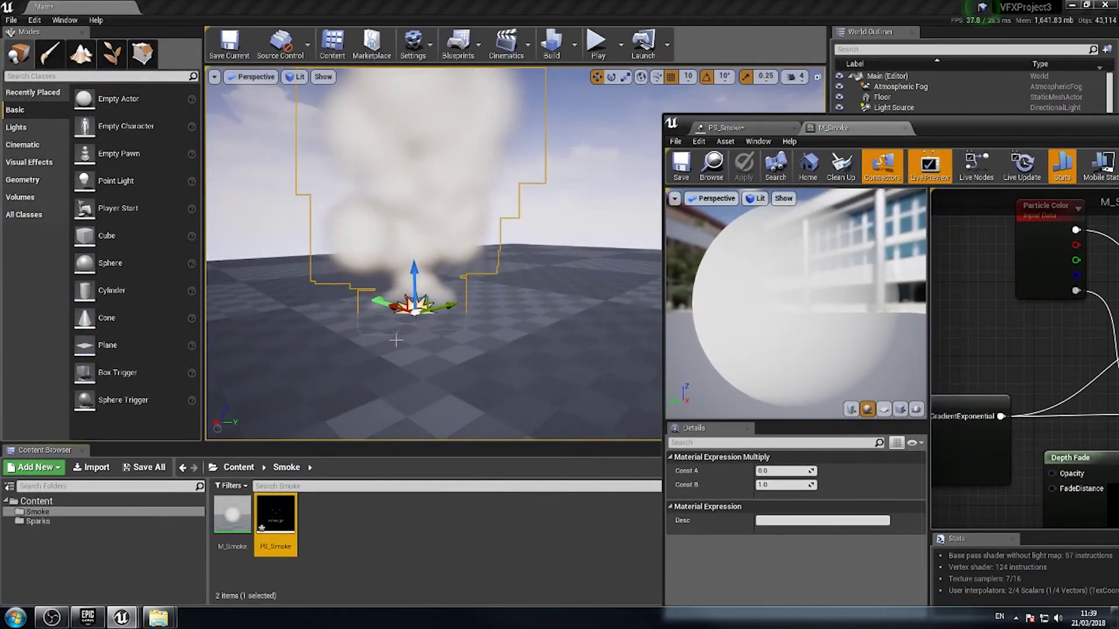
right_click_drag(443, 332, 445, 292)
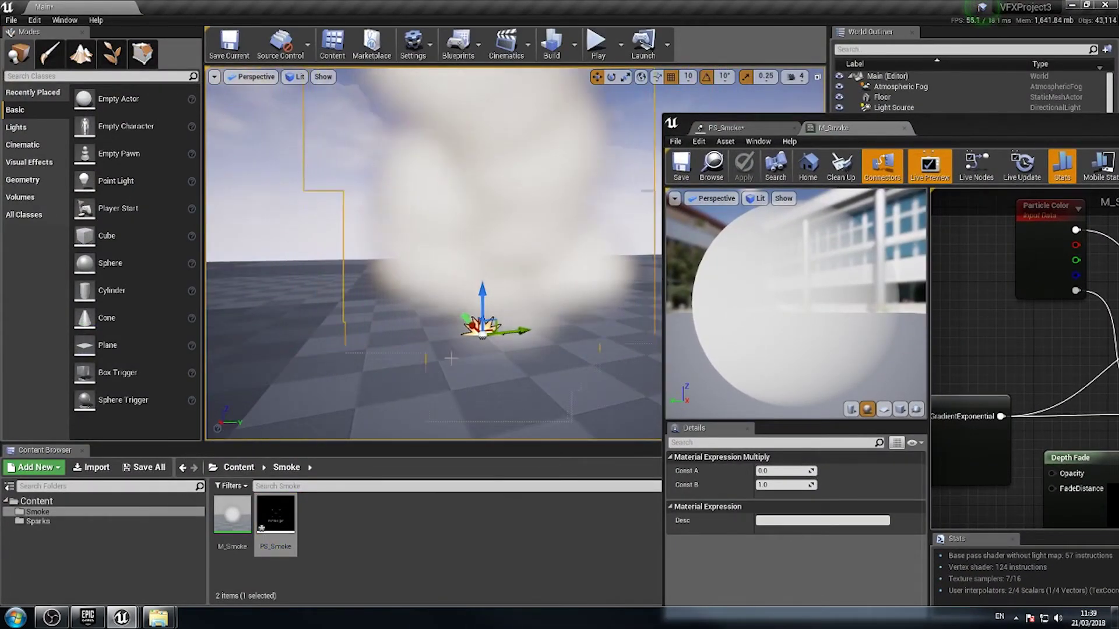
mouse_move(452, 369)
right_mouse_down()
mouse_move(484, 369)
mouse_move(461, 364)
right_mouse_up()
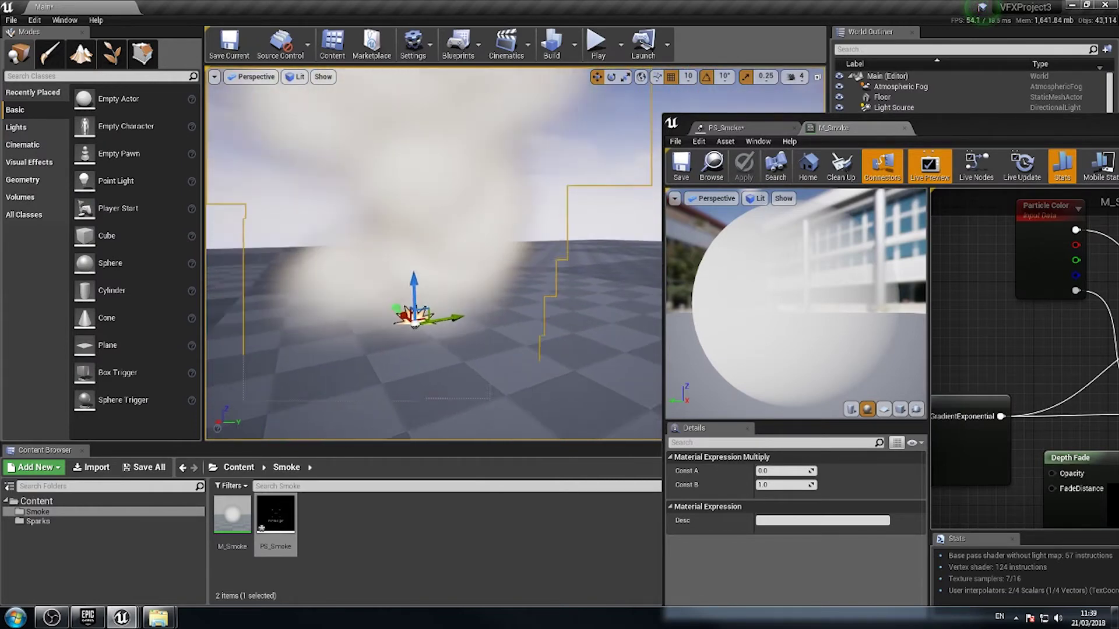
mouse_move(413, 291)
left_mouse_down()
mouse_move(417, 440)
mouse_move(375, 154)
mouse_move(387, 106)
mouse_move(384, 331)
mouse_move(400, 274)
left_mouse_up()
right_click_drag(455, 277, 437, 230)
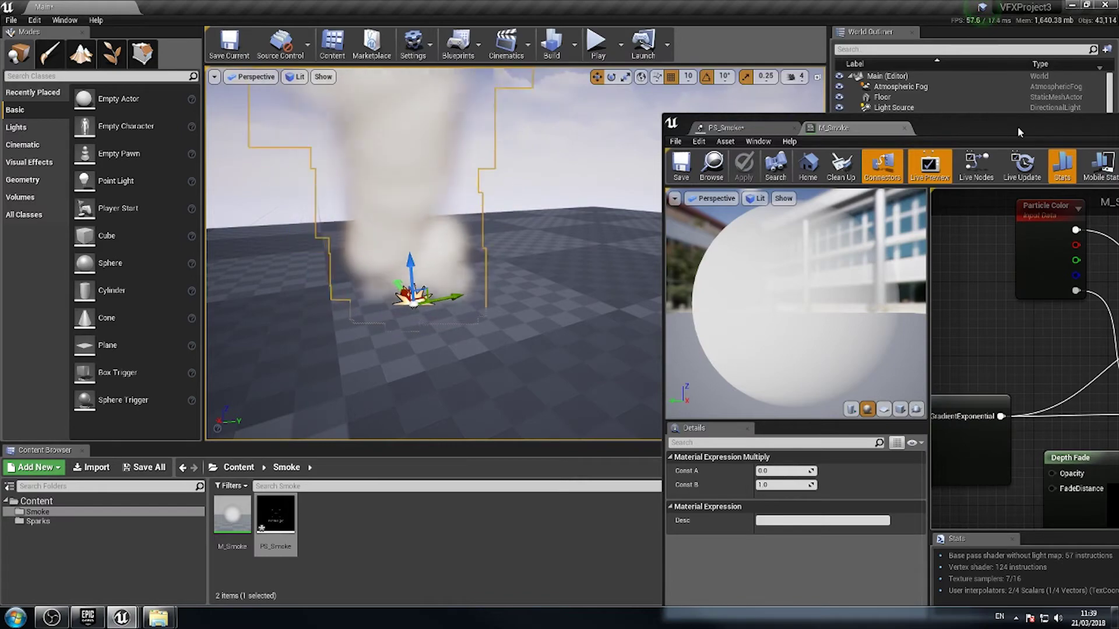
left_click_drag(1018, 127, 652, 129)
double_click(652, 130)
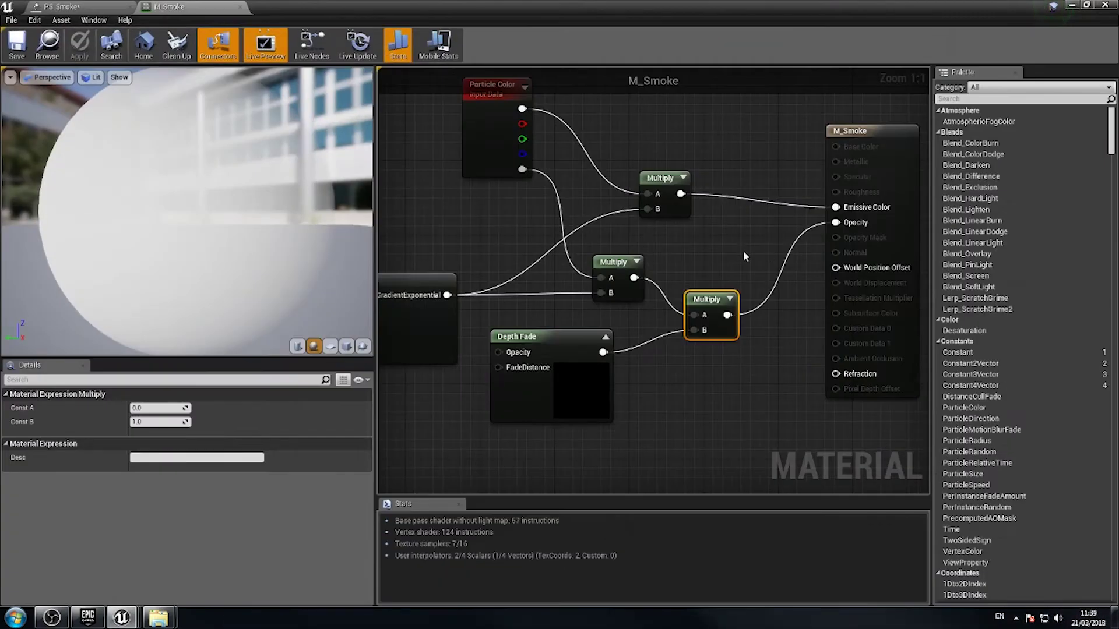
- Set the M_Smoke material's shading model to Default Lit and its translucency lighting mode to Volumetric NonDirectional
right_click_drag(718, 221, 724, 291)
left_click(868, 201)
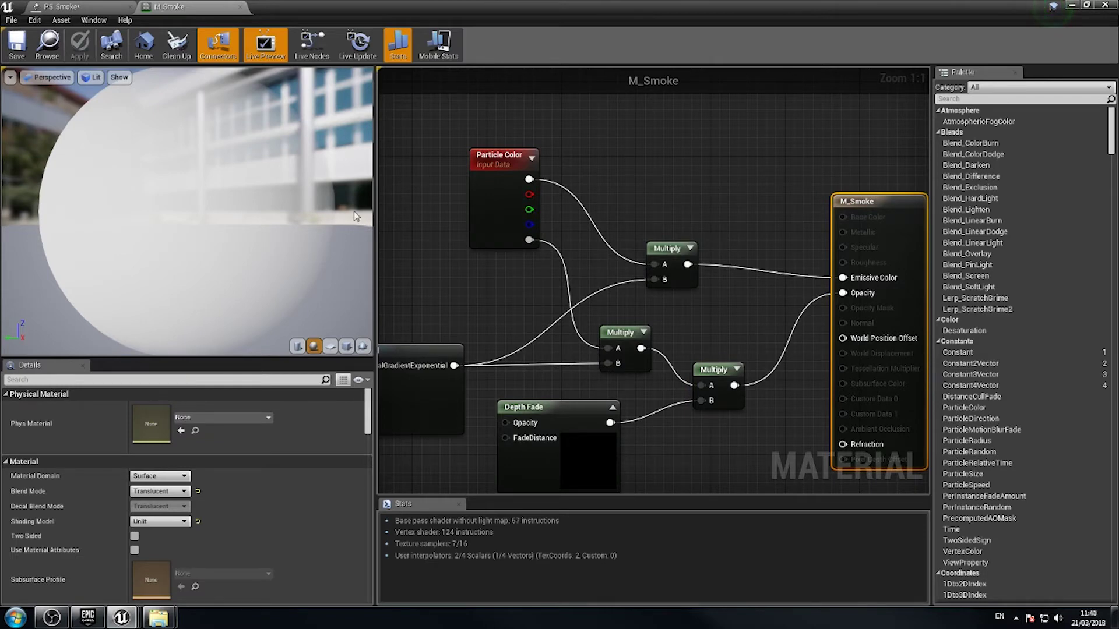
right_click_drag(734, 232, 711, 163)
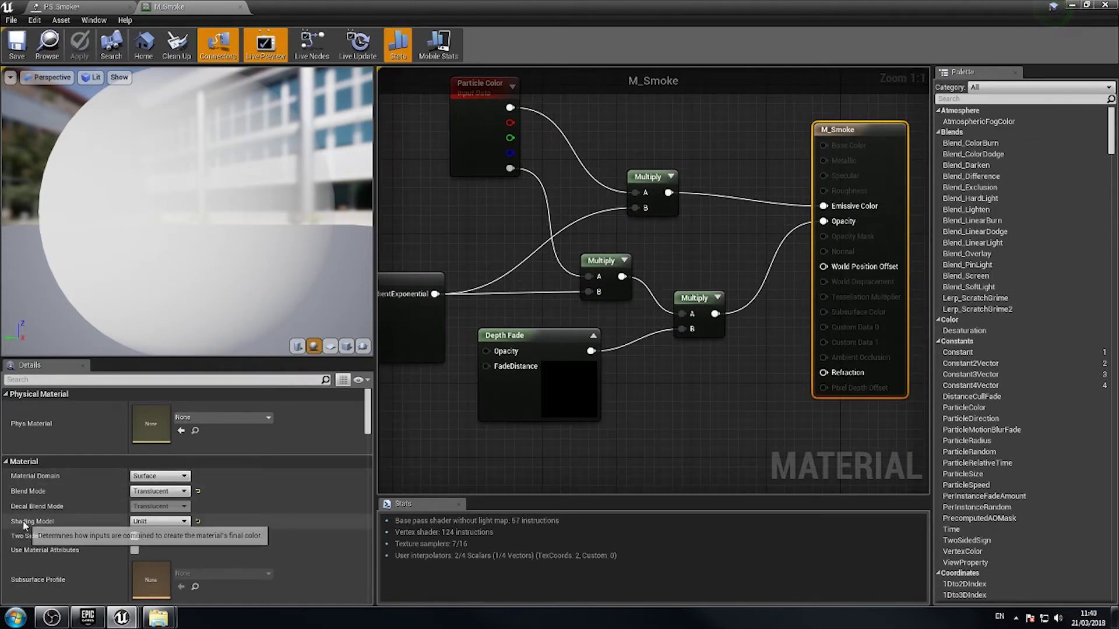
left_click(150, 523)
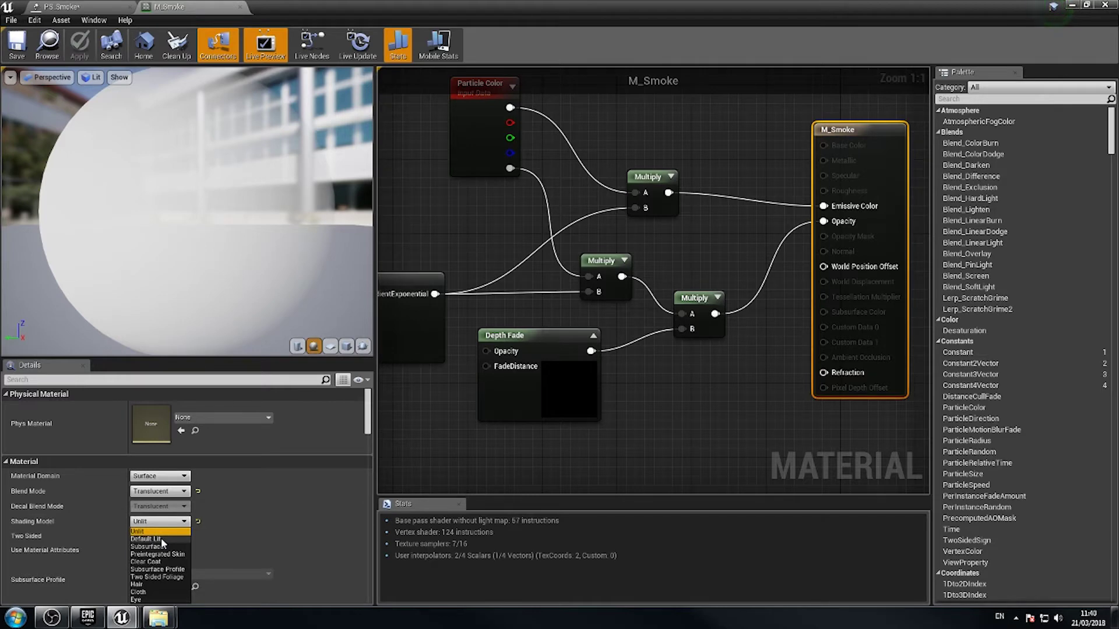
left_click(161, 537)
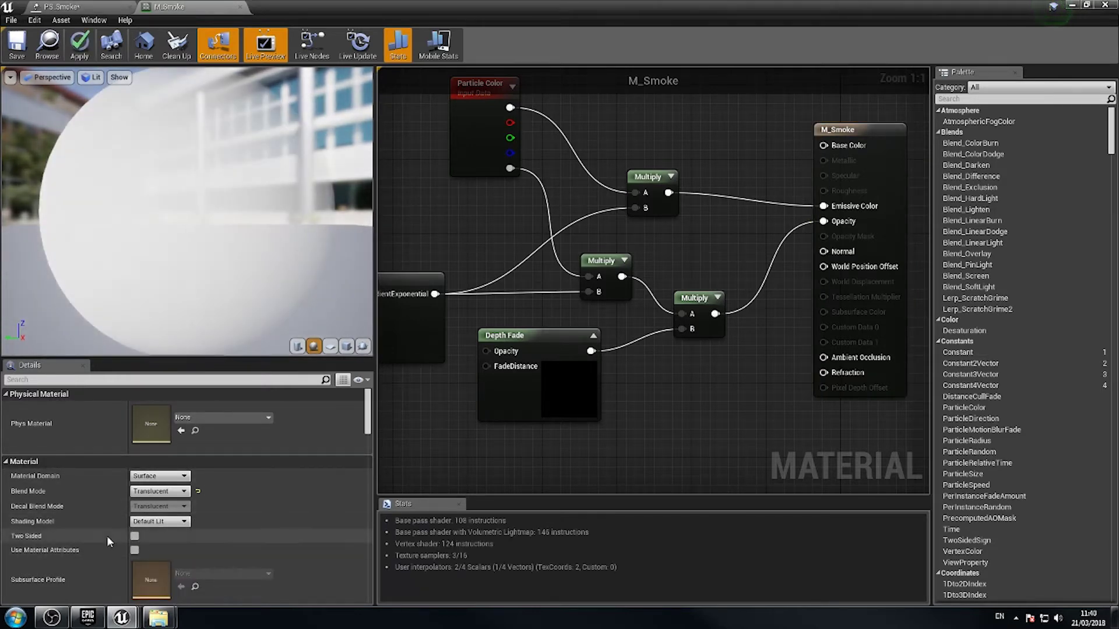
left_click_drag(367, 408, 367, 429)
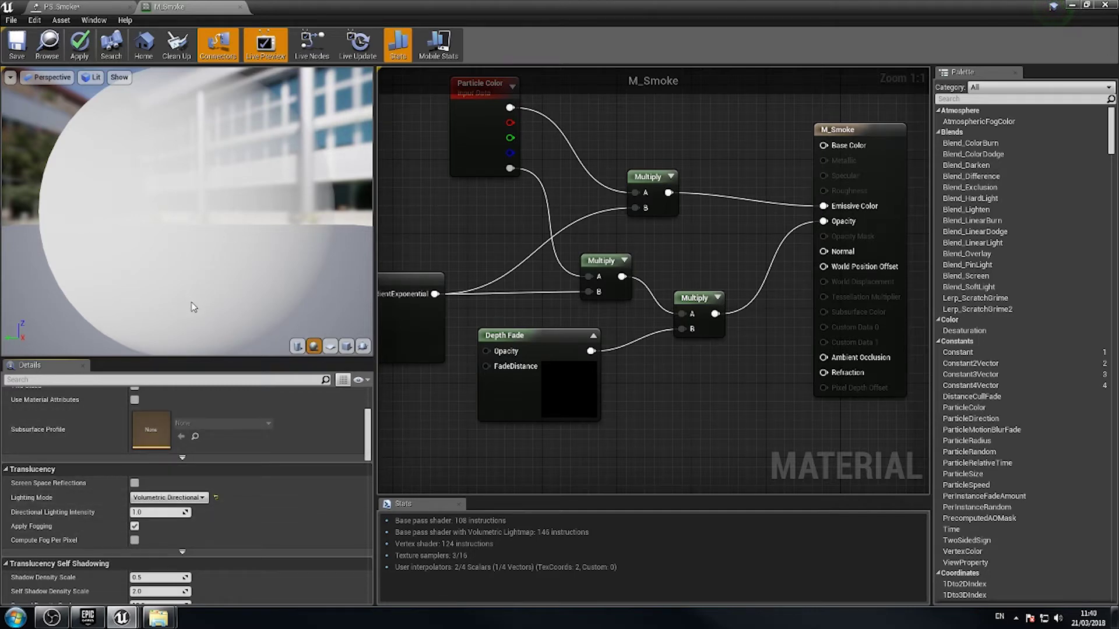
left_click(169, 498)
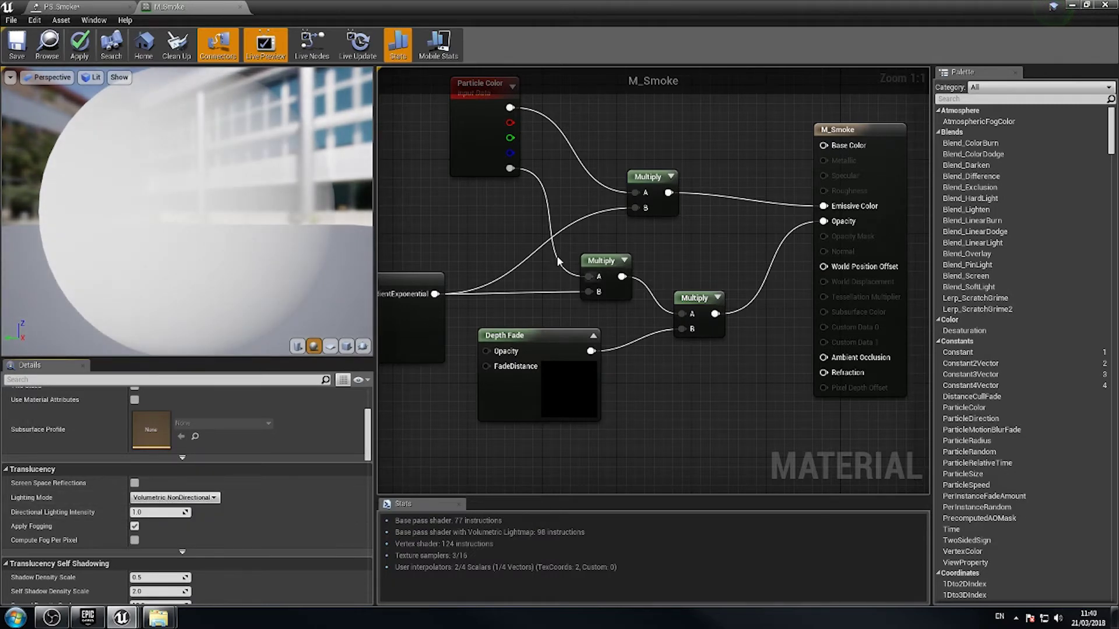
- Disconnect the colour Multiply from M_Smoke's Emissive Color, connect it to Base Color instead, and save the material
right_click_drag(763, 272, 716, 306)
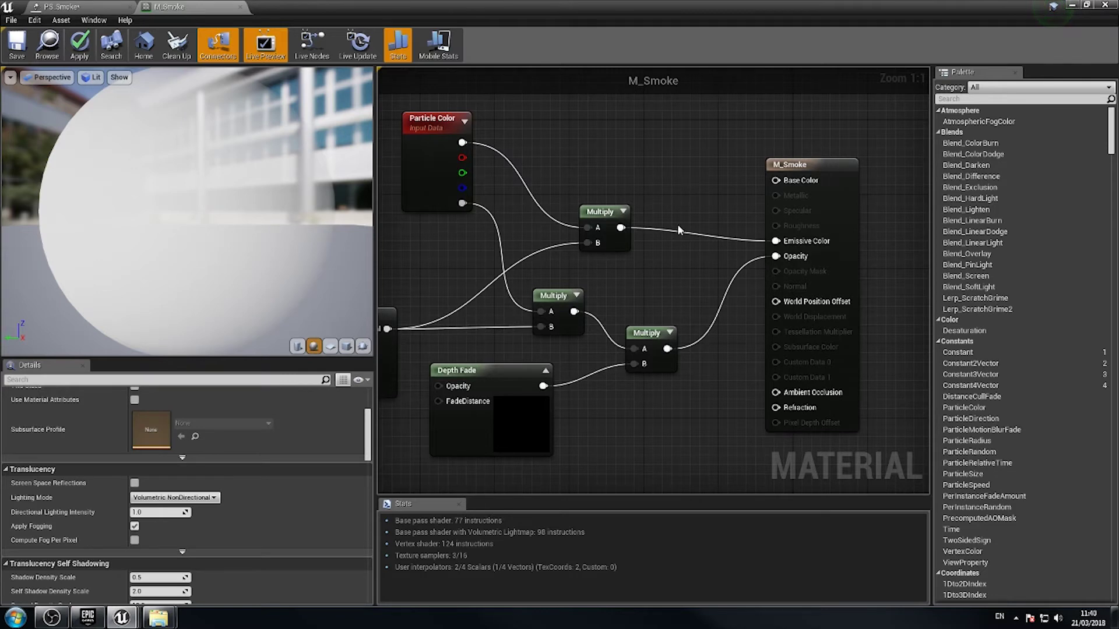
right_click(775, 240)
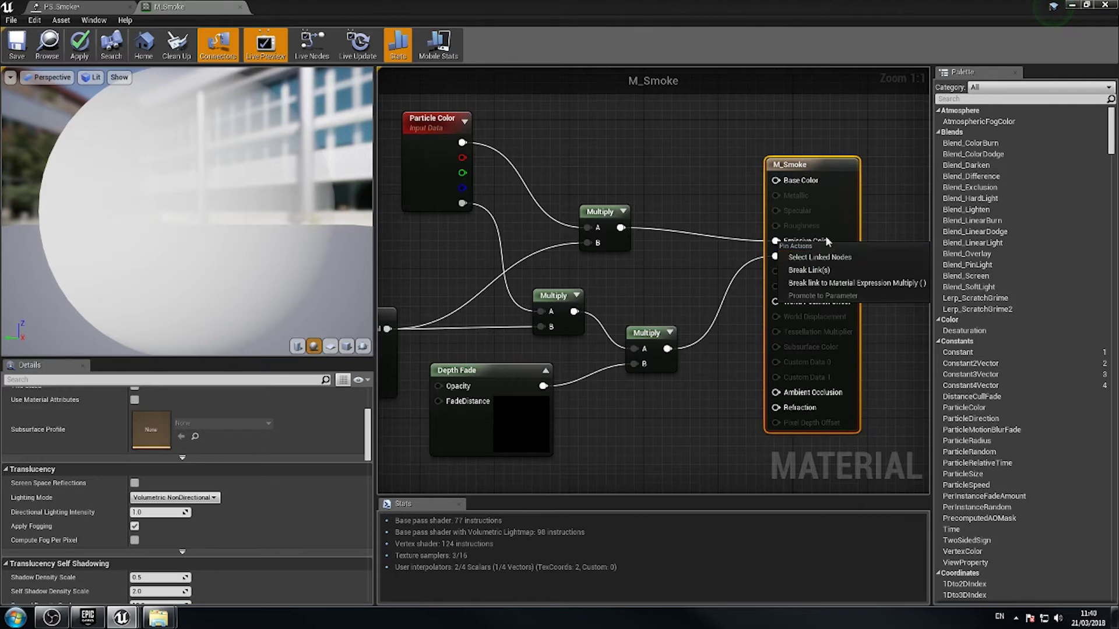
left_click(808, 270)
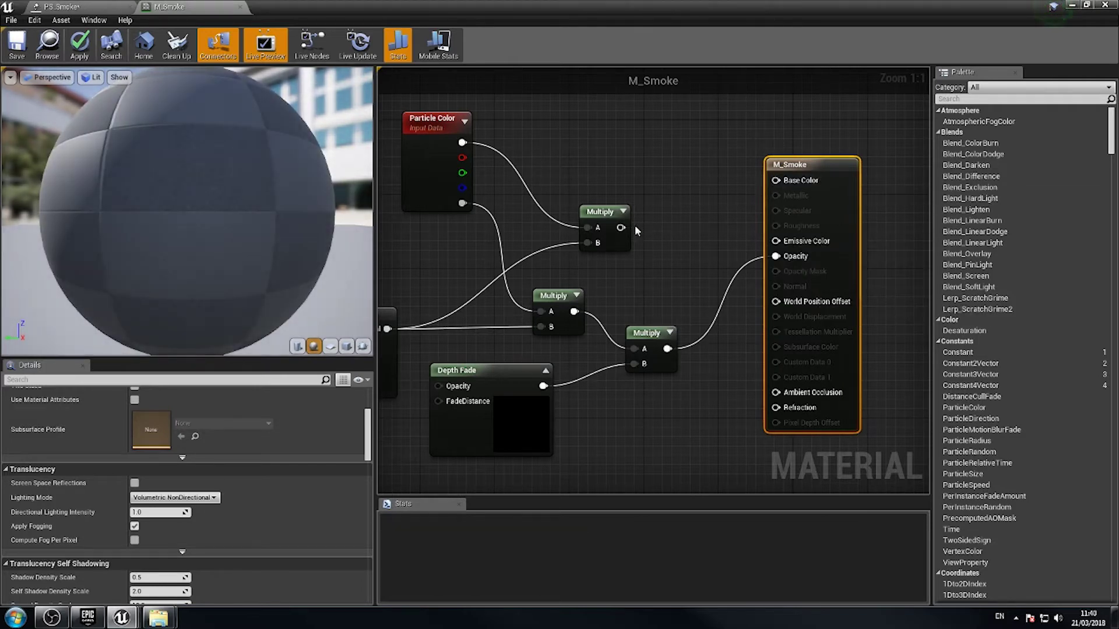
left_click_drag(621, 227, 775, 180)
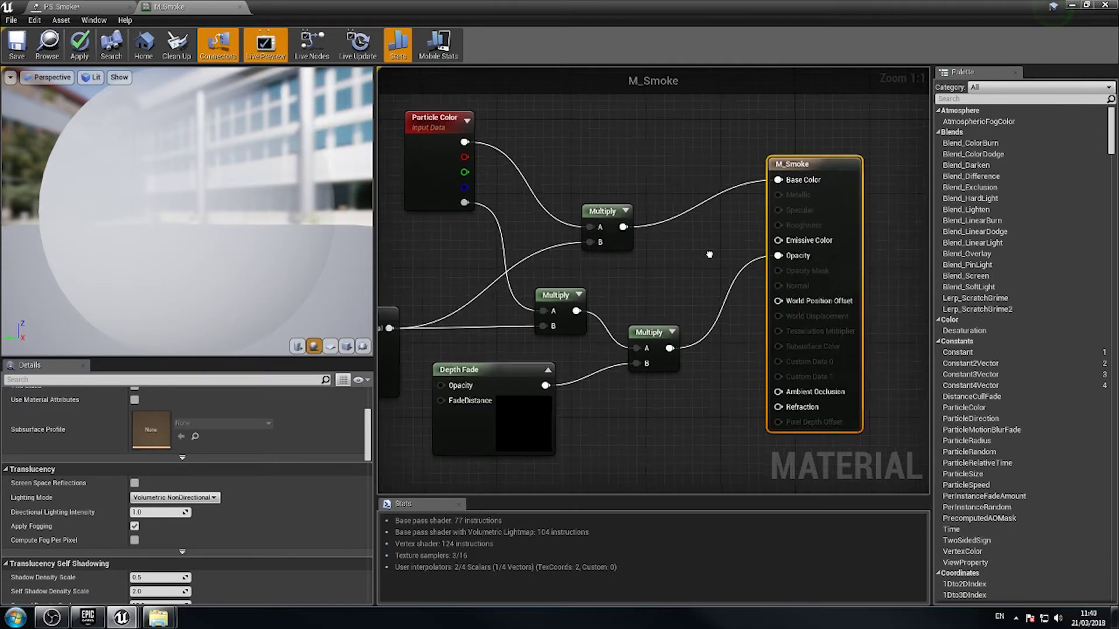
right_click_drag(709, 250, 745, 225)
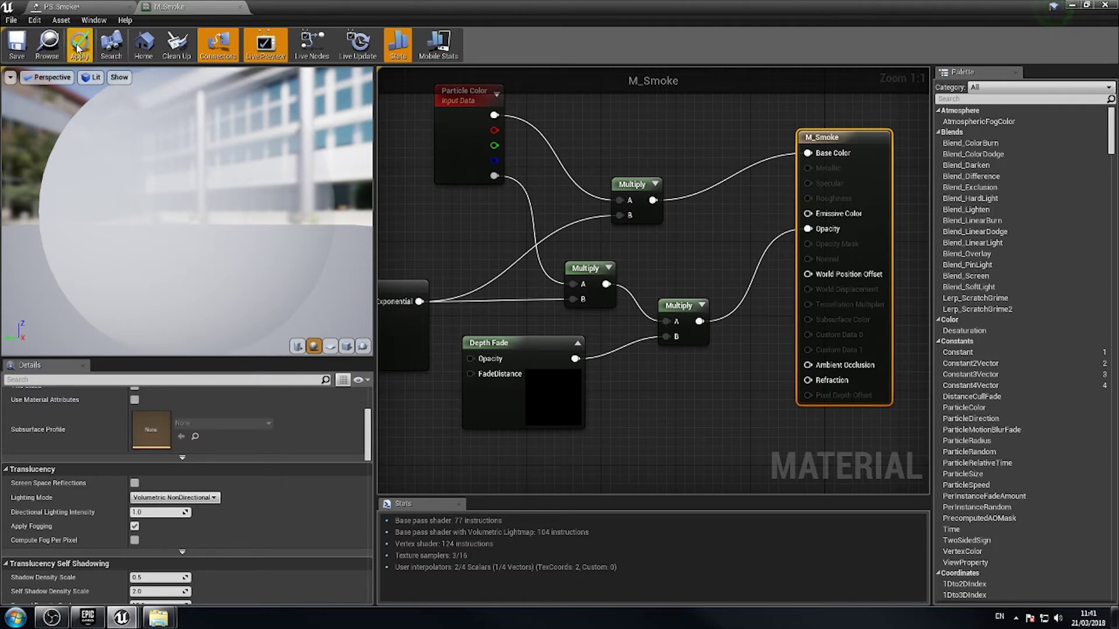
left_click(21, 47)
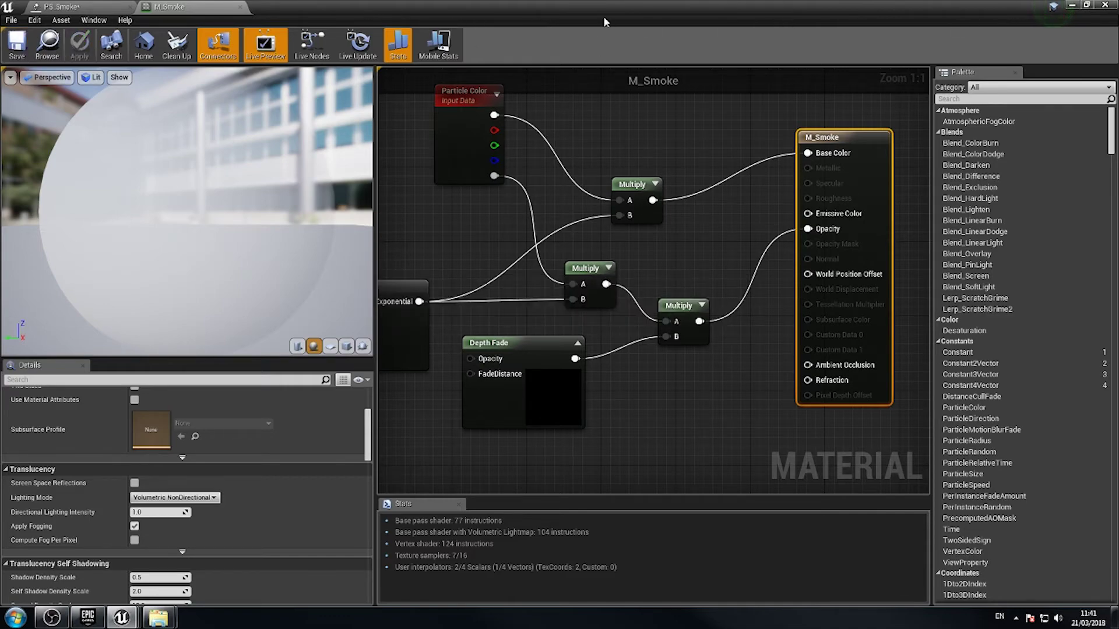
- Uncover the level viewport, place a point light on the floor beside the smoke emitter, and move it closer to the smoke
left_click_drag(603, 16, 1115, 132)
right_click_drag(449, 164, 410, 145)
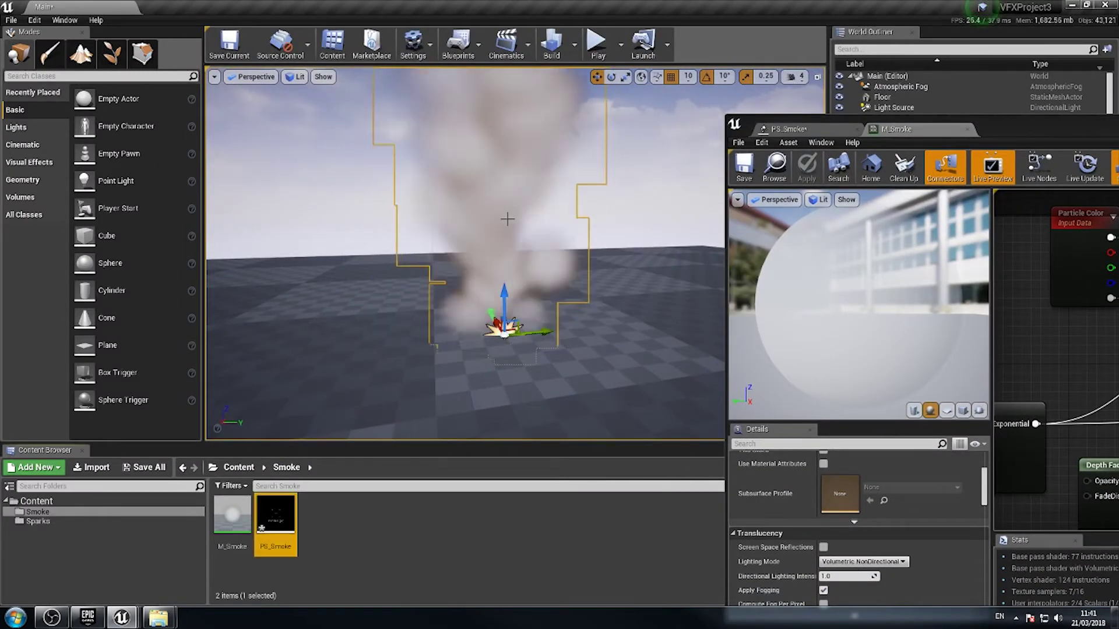
mouse_move(589, 205)
right_mouse_down()
mouse_move(612, 280)
mouse_move(570, 241)
mouse_move(606, 238)
mouse_move(647, 210)
mouse_move(596, 192)
right_mouse_up()
key("d")
key("a")
key("s")
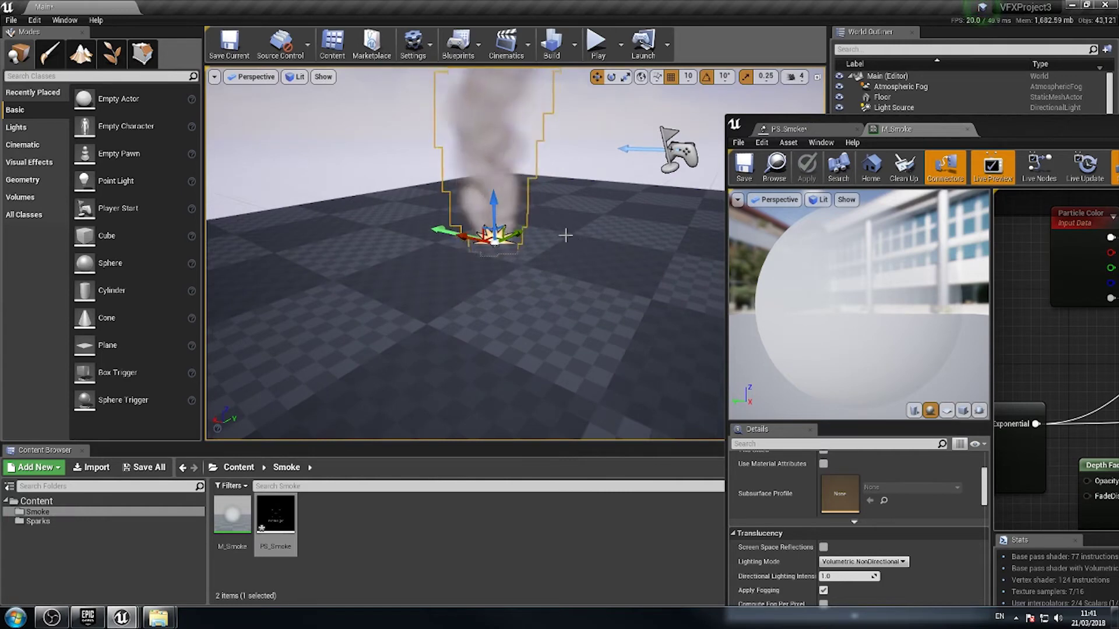
left_click(576, 251)
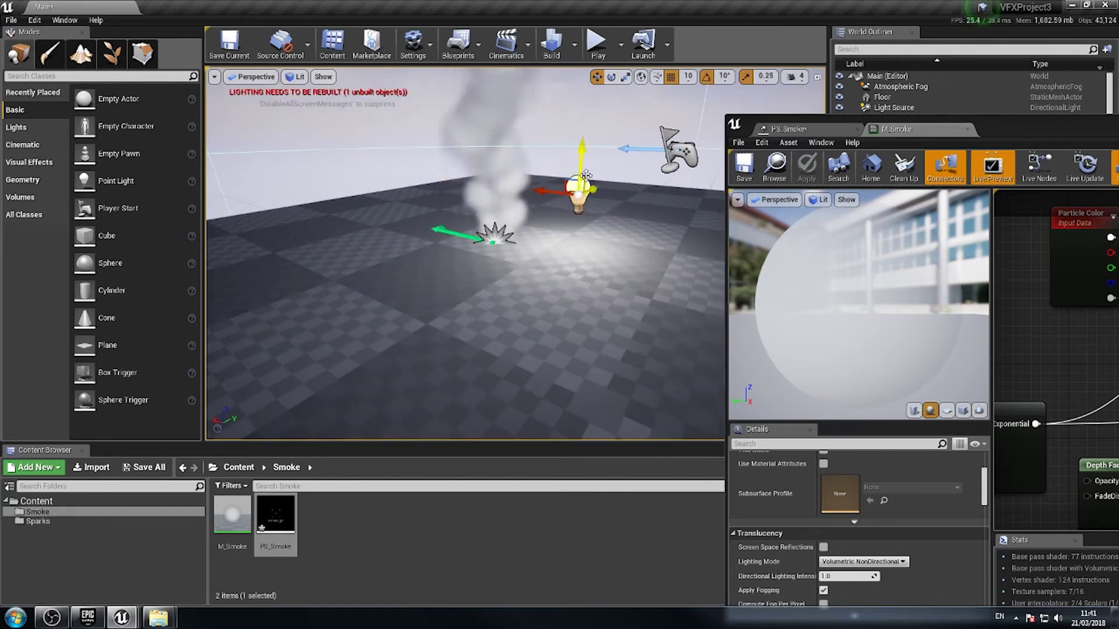
left_click_drag(594, 192, 527, 215)
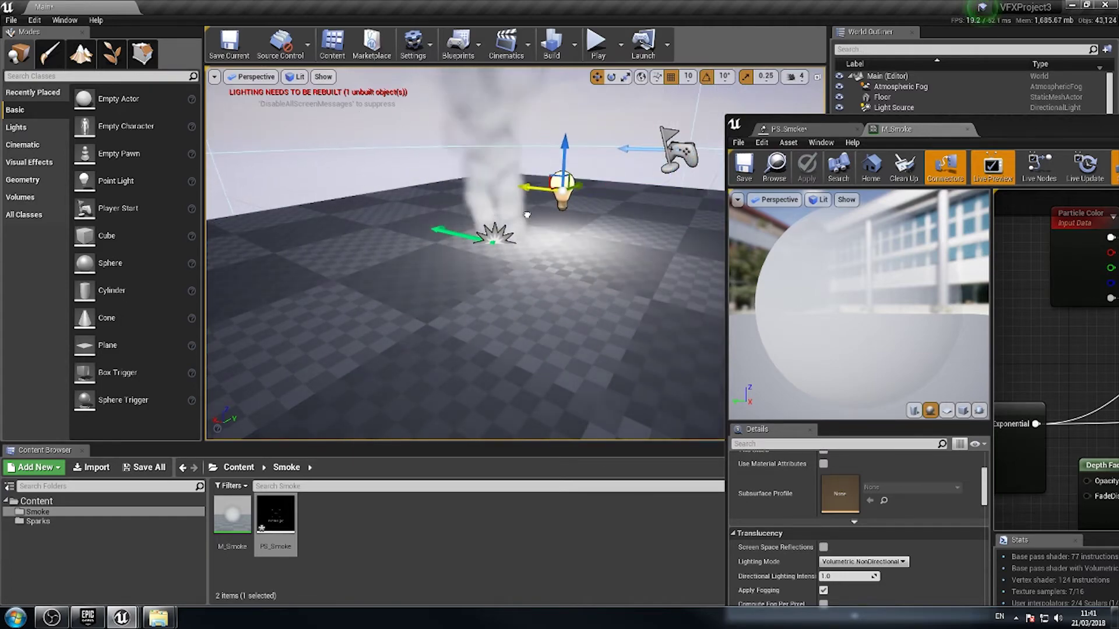
- Change the point light's colour to a saturated orange-red, hex sRGB FF3400FF
left_click_drag(1008, 133, 319, 362)
left_click(997, 414)
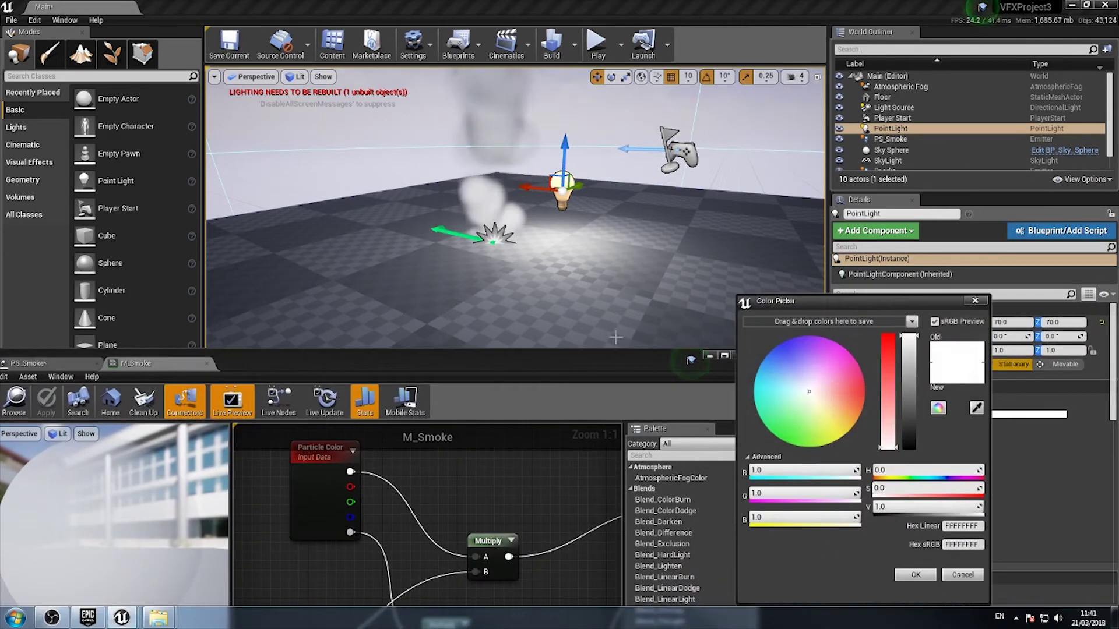
left_click_drag(852, 398, 877, 396)
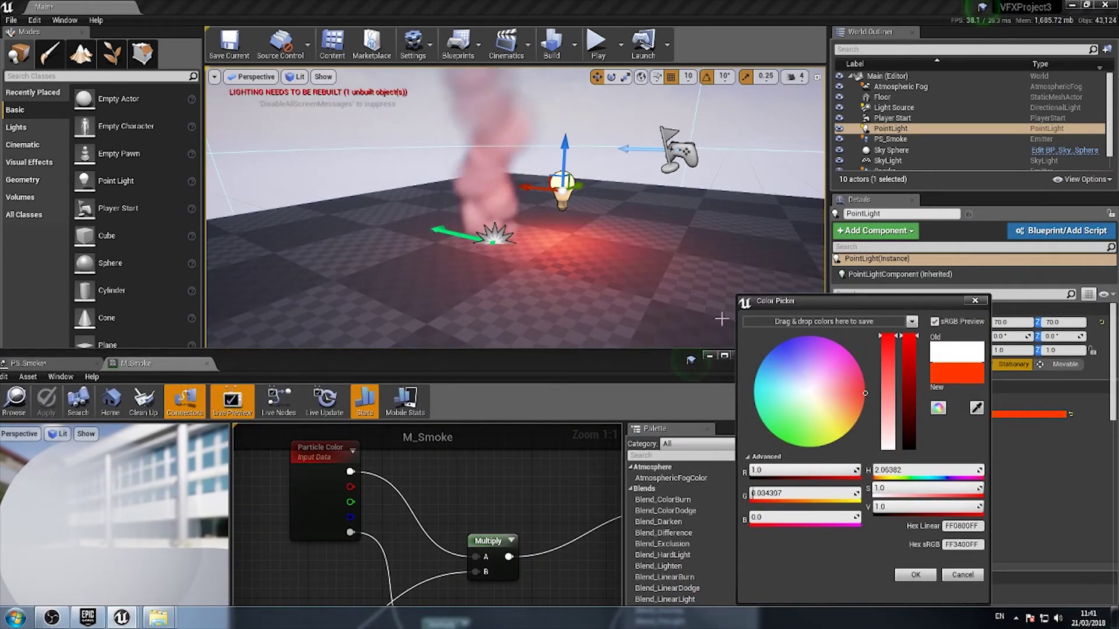
left_click(975, 301)
- Examine how the smoke responds to the coloured point light from several viewpoints, and bring the M_Smoke material editor back into view
left_click_drag(533, 188, 541, 226)
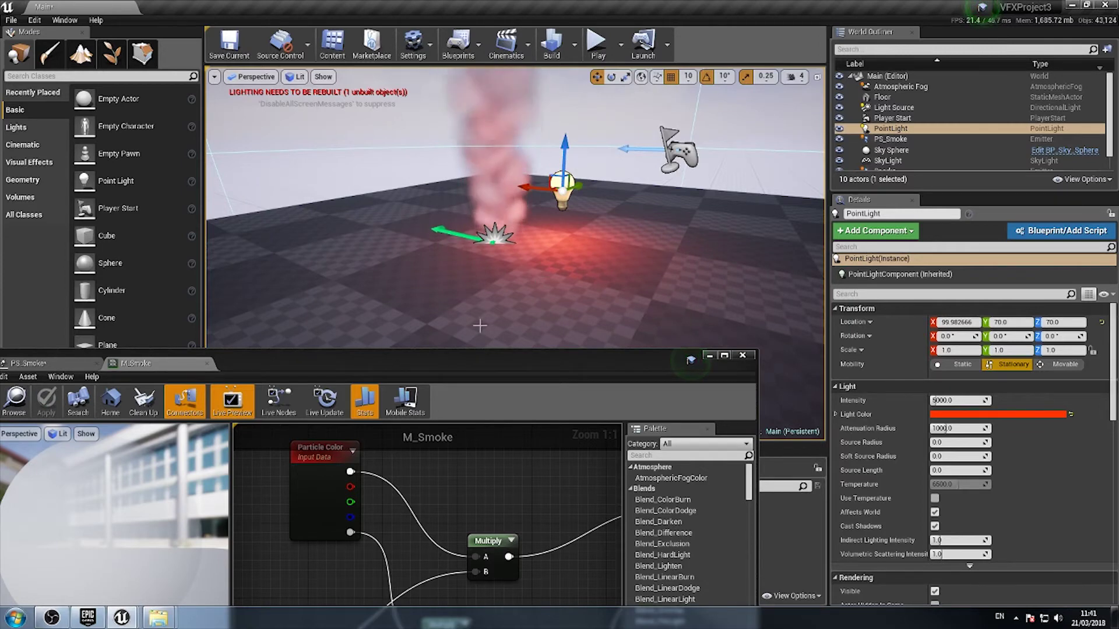
right_click_drag(497, 330, 477, 318)
right_click_drag(532, 277, 552, 258)
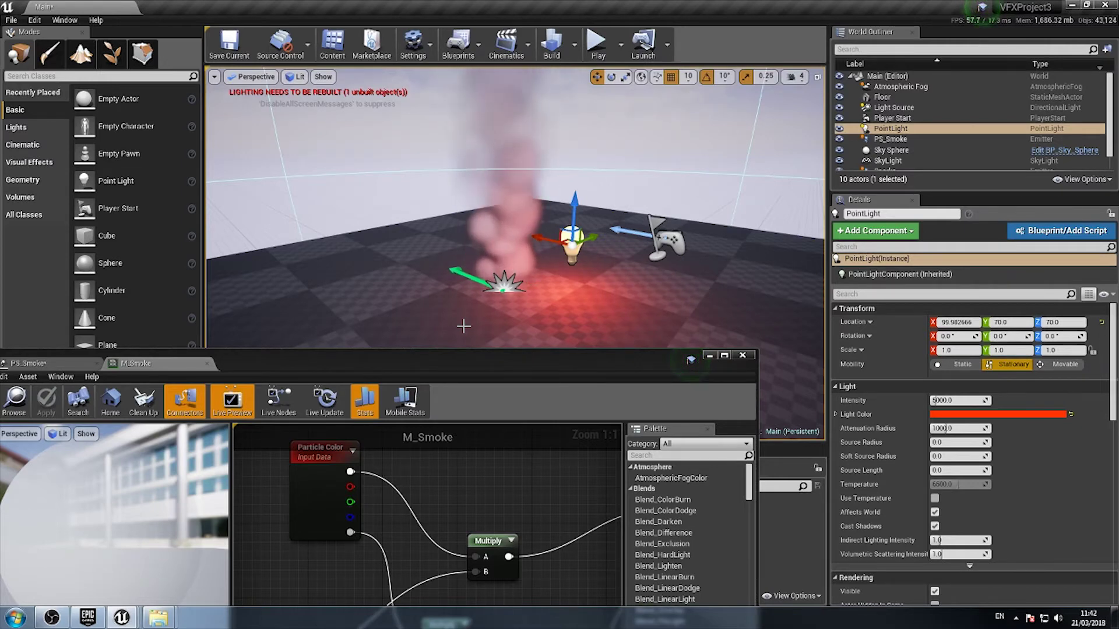
left_click_drag(484, 352, 762, 277)
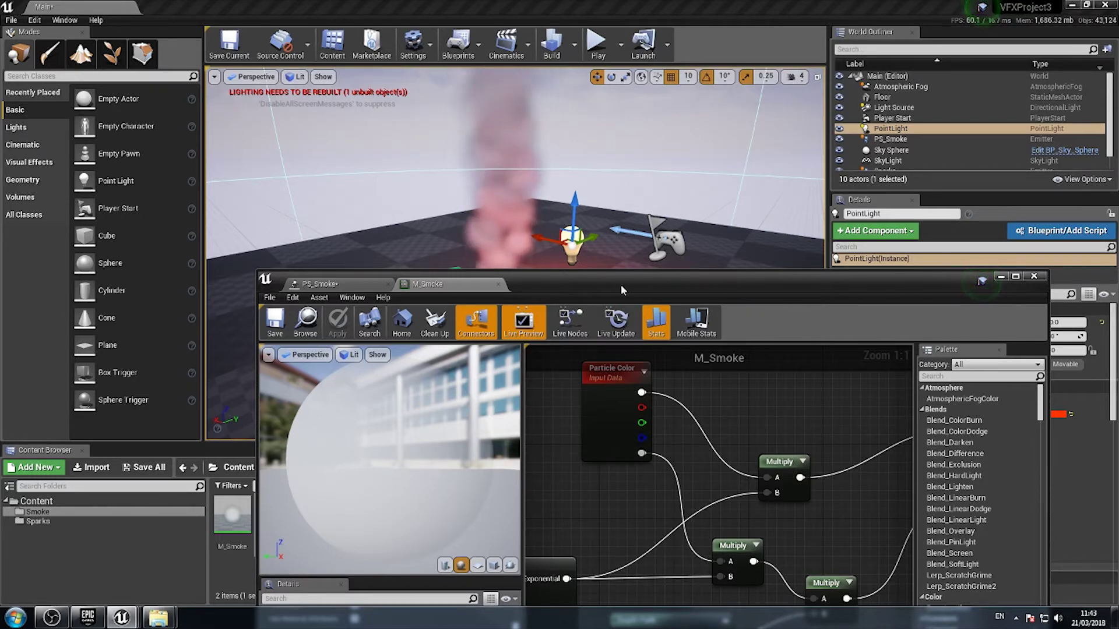
left_click_drag(640, 277, 521, 381)
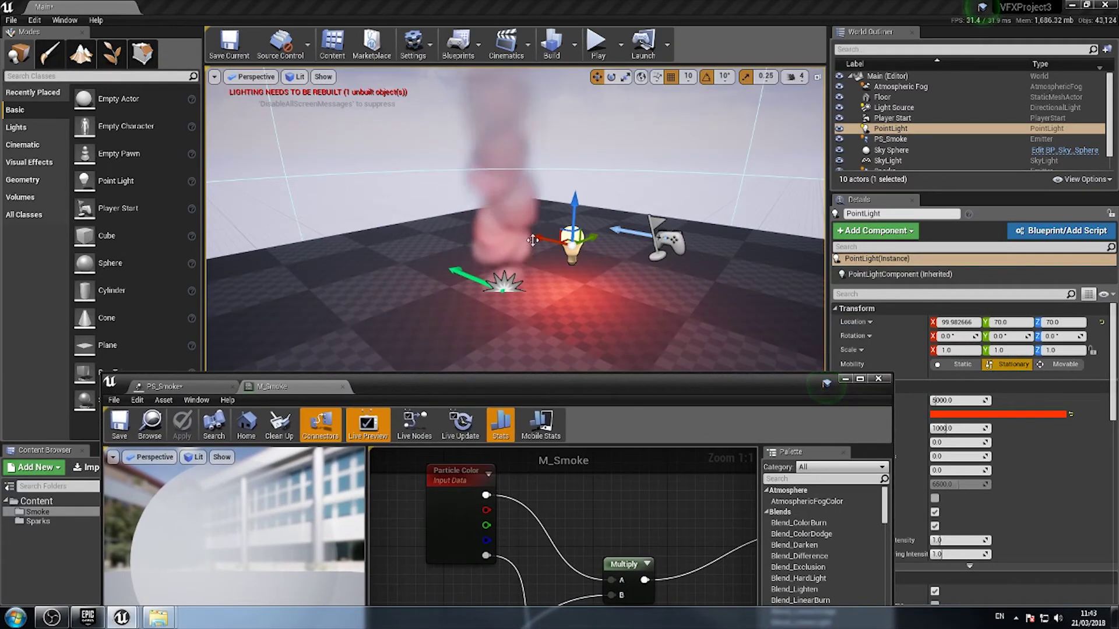
right_click_drag(533, 240, 507, 235)
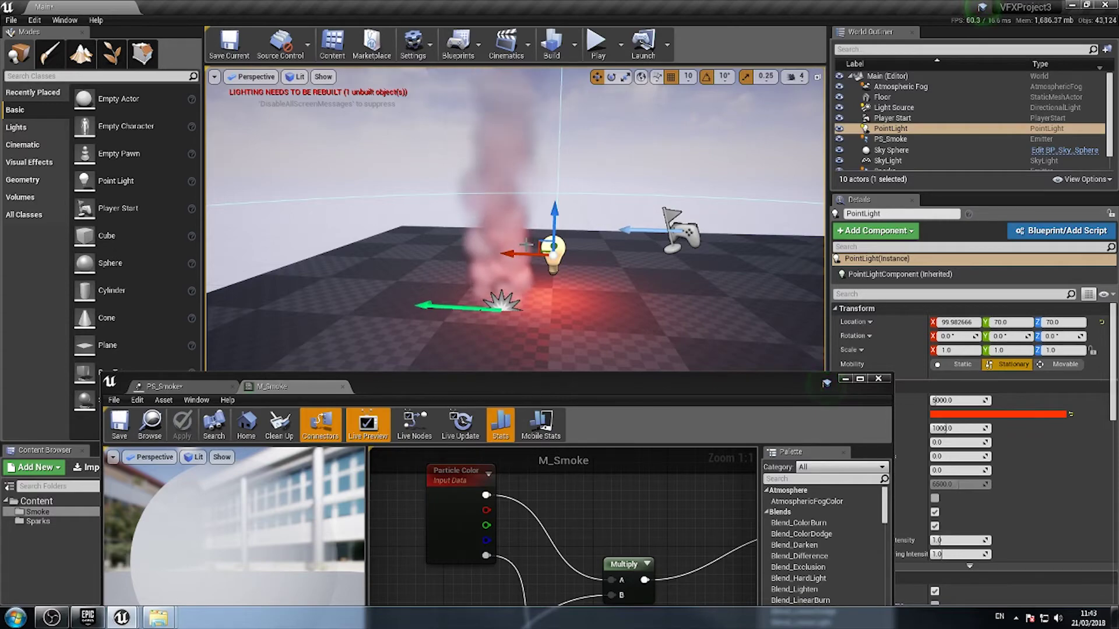
left_click_drag(549, 386, 698, 81)
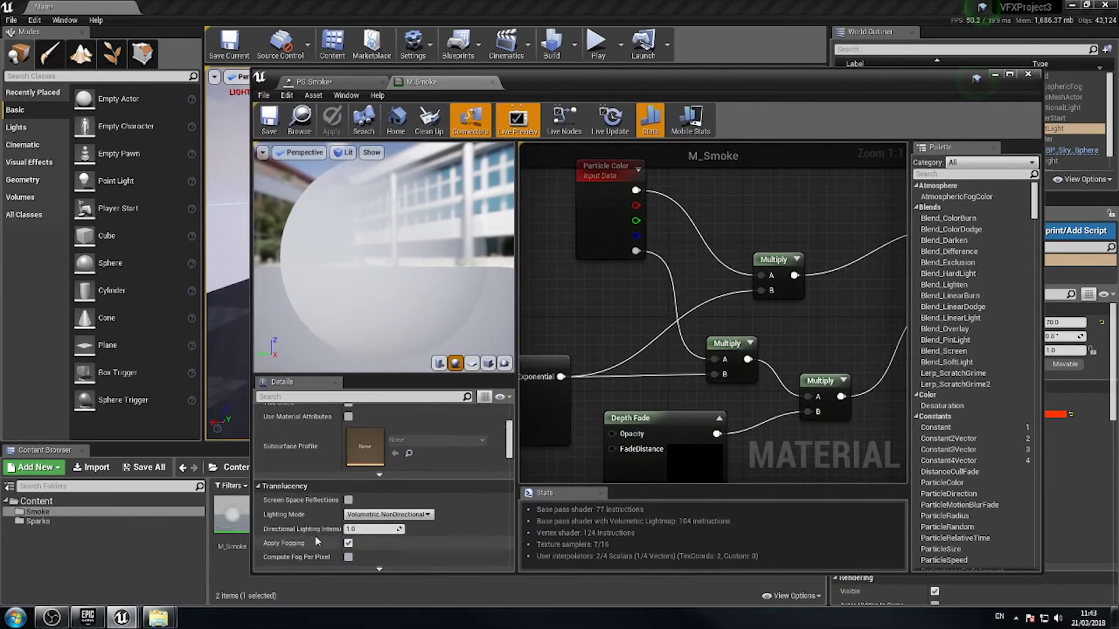
- Switch to Windows Explorer and browse the Net-JV (Q:) drive to the 04.VFX folder inside B2-UnrealIntegration
mouse_move(166, 618)
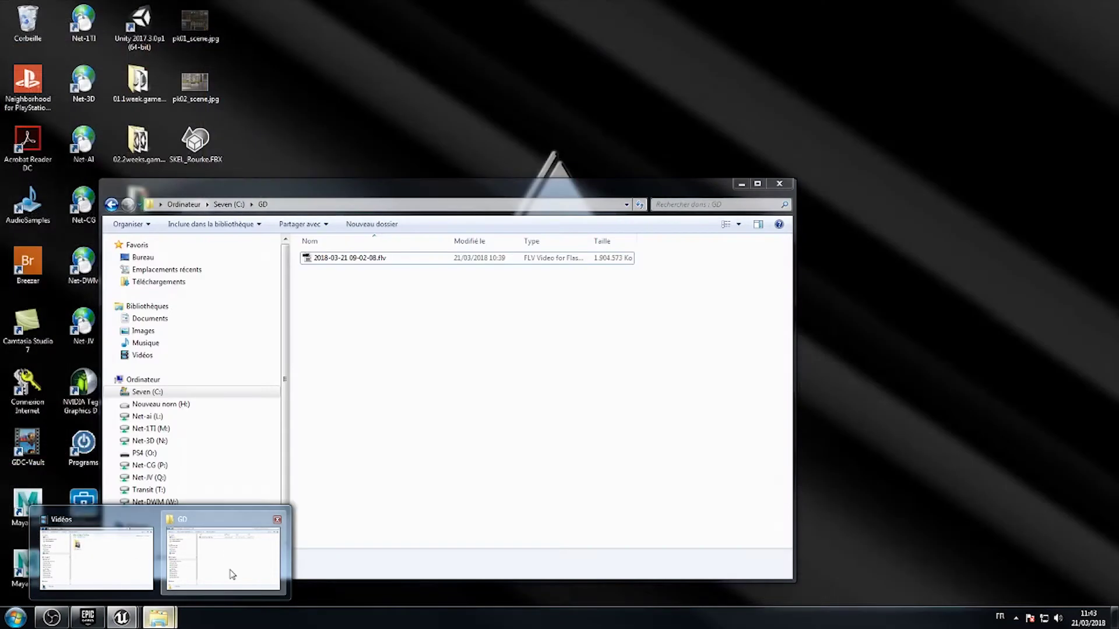
left_click(228, 572)
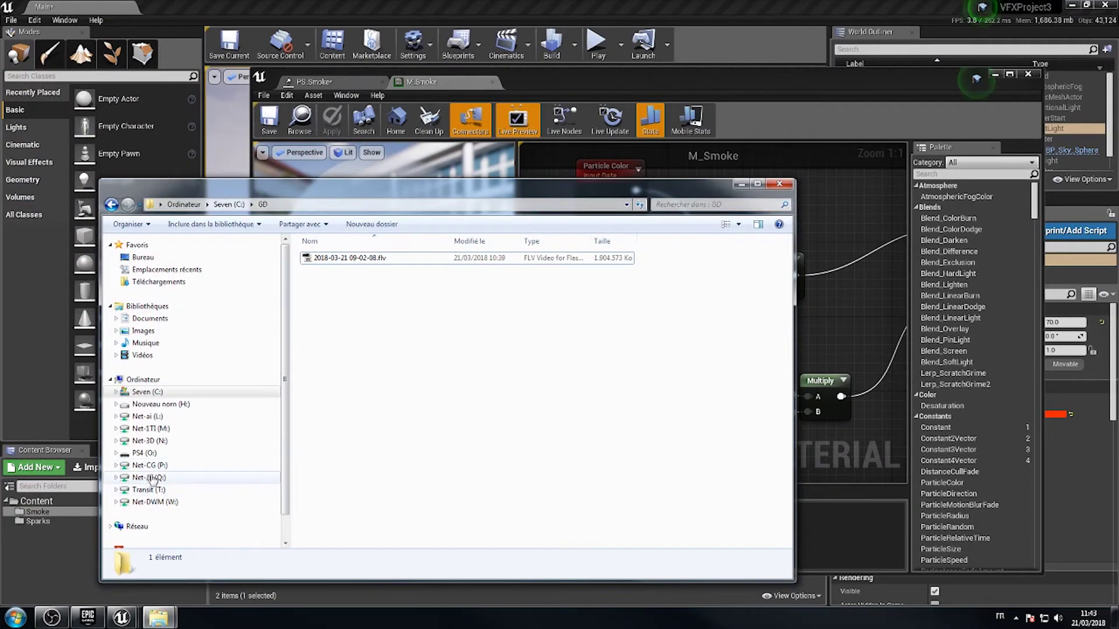
left_click(146, 478)
double_click(320, 283)
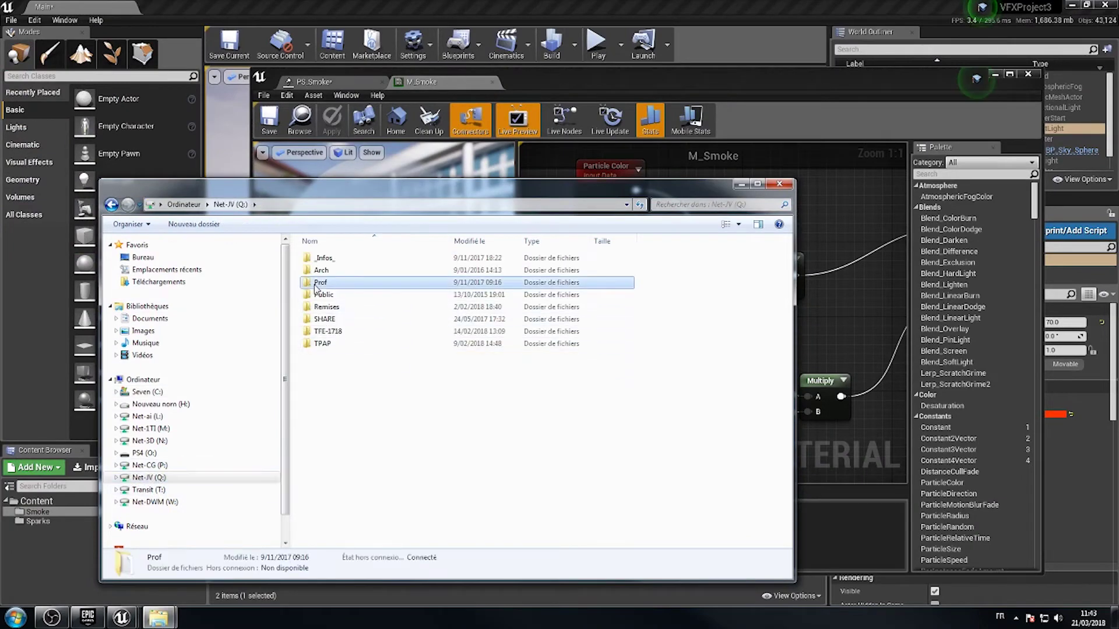
scroll(357, 361, "down", 4)
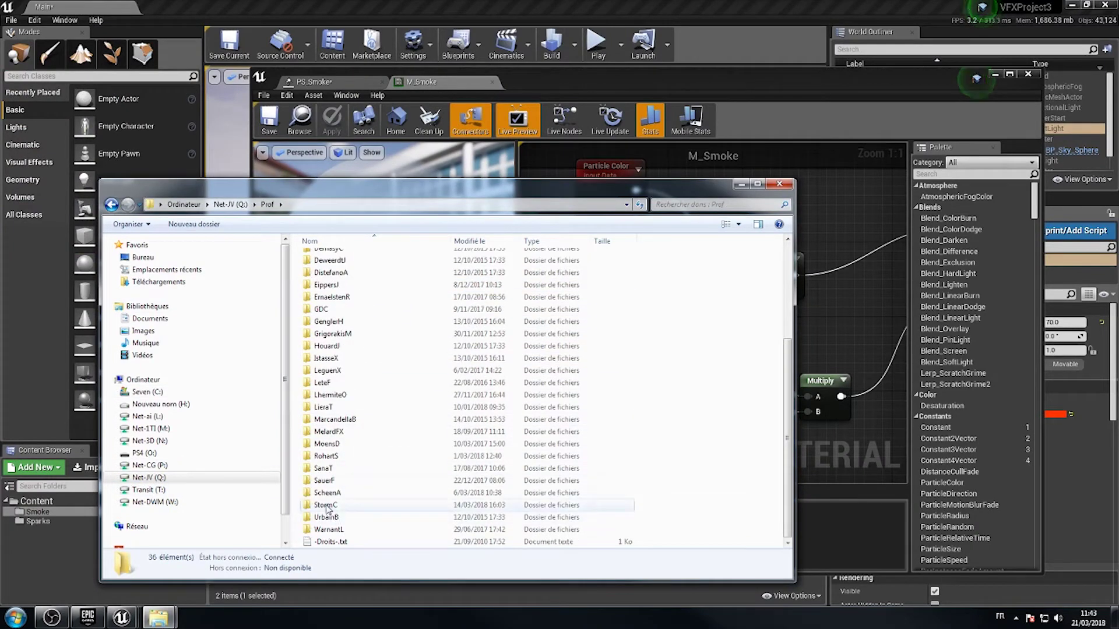
double_click(326, 505)
double_click(345, 258)
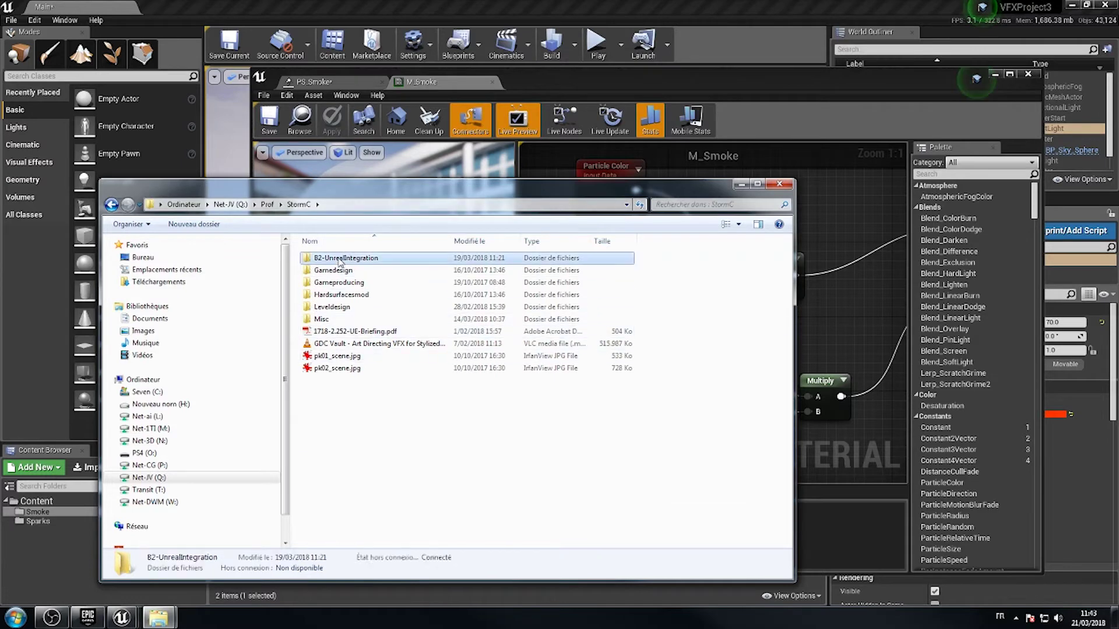
double_click(324, 295)
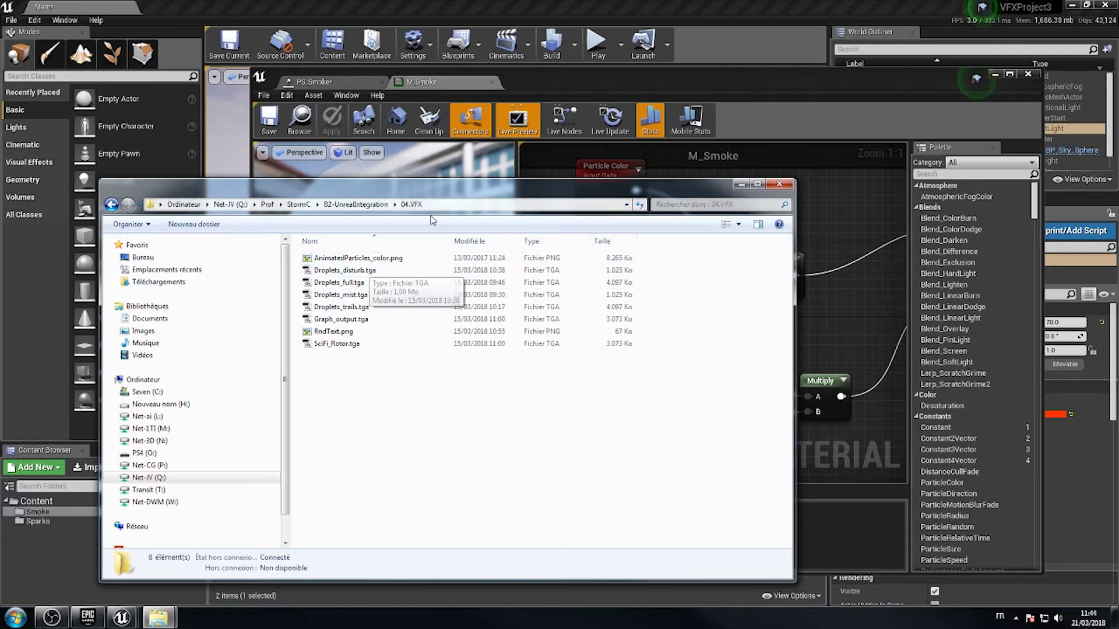
- Rearrange the windows to expose the Content Browser and import AnimatedParticles_color.png from 04.VFX into the Smoke content folder
left_click_drag(351, 191, 680, 89)
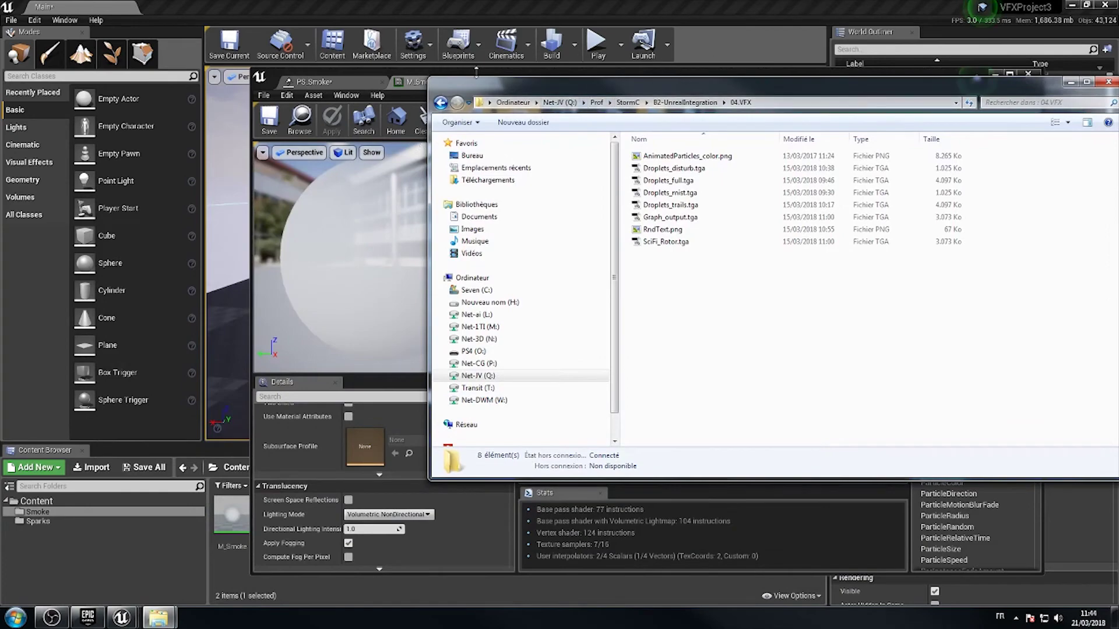
left_click_drag(477, 70, 673, 139)
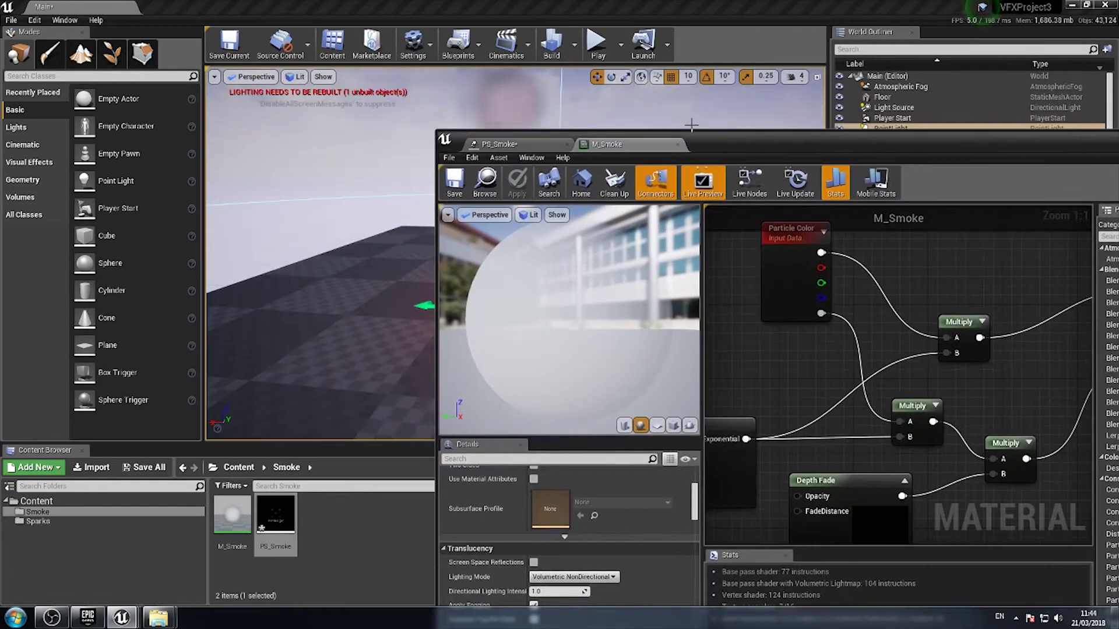
key("alt+Tab")
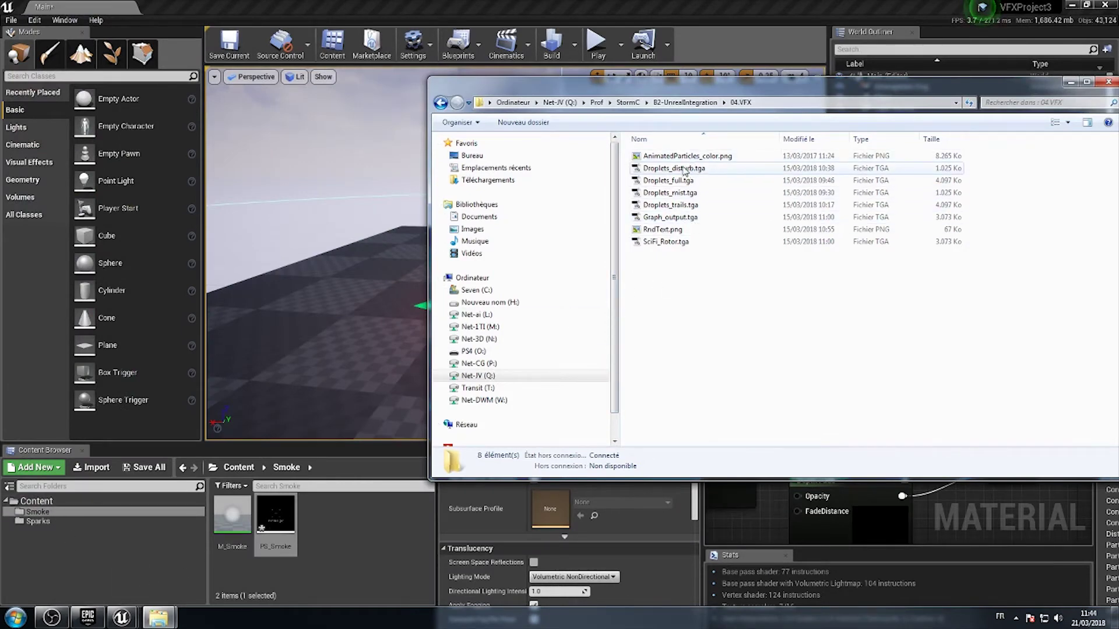
left_click_drag(679, 156, 354, 524)
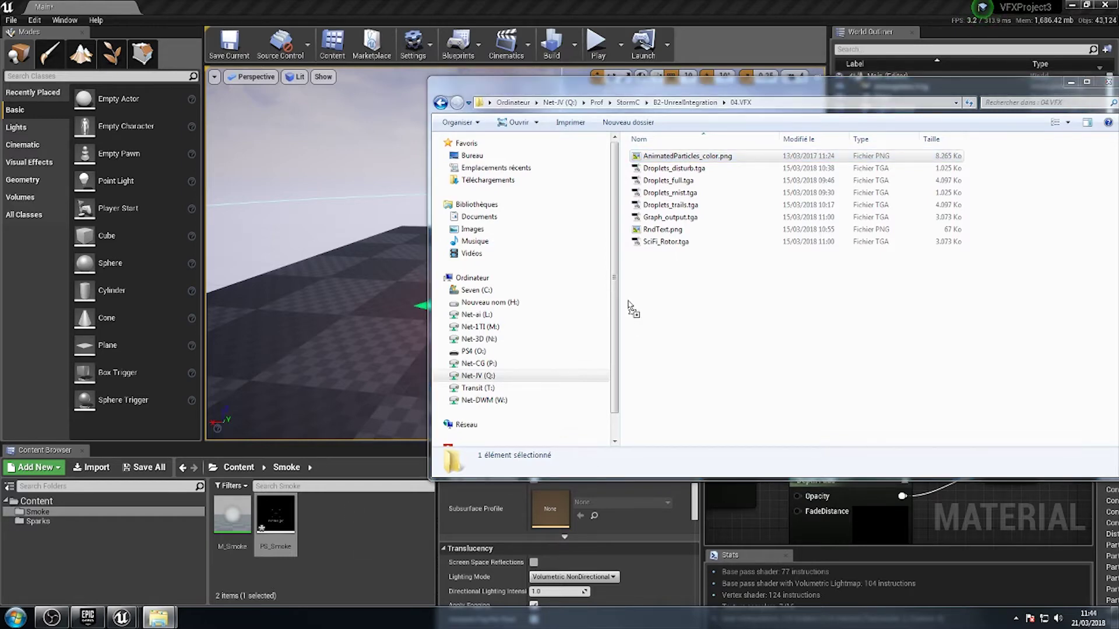
left_click_drag(674, 157, 346, 542)
left_click_drag(668, 160, 374, 525)
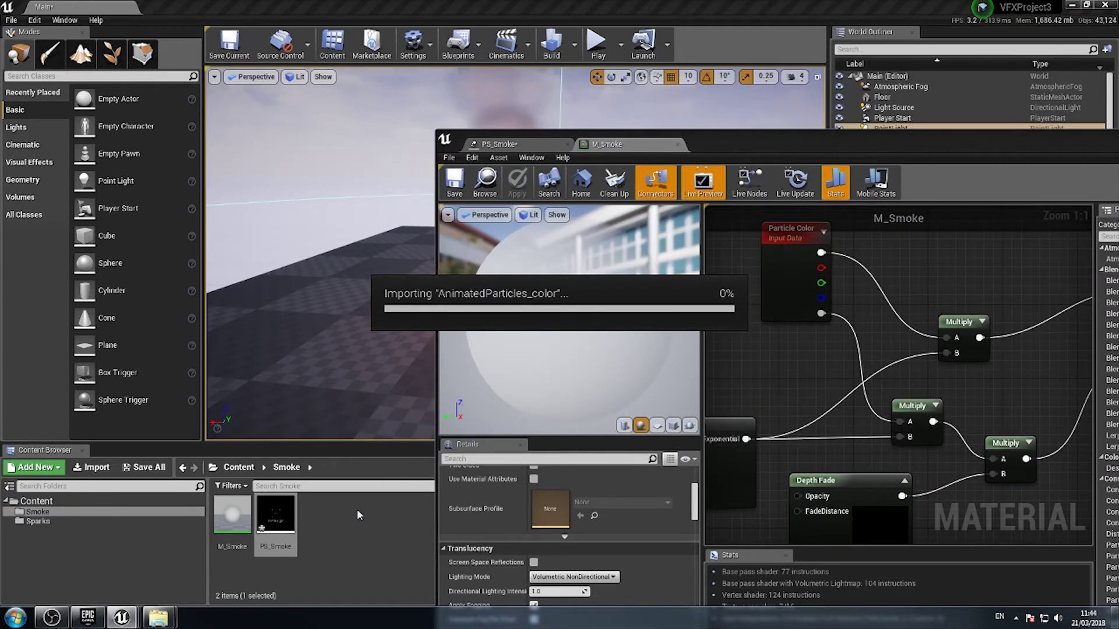
- Open the imported AnimatedParticles_color texture in the texture editor and maximise the editor window to inspect its animation frames
left_click(374, 546)
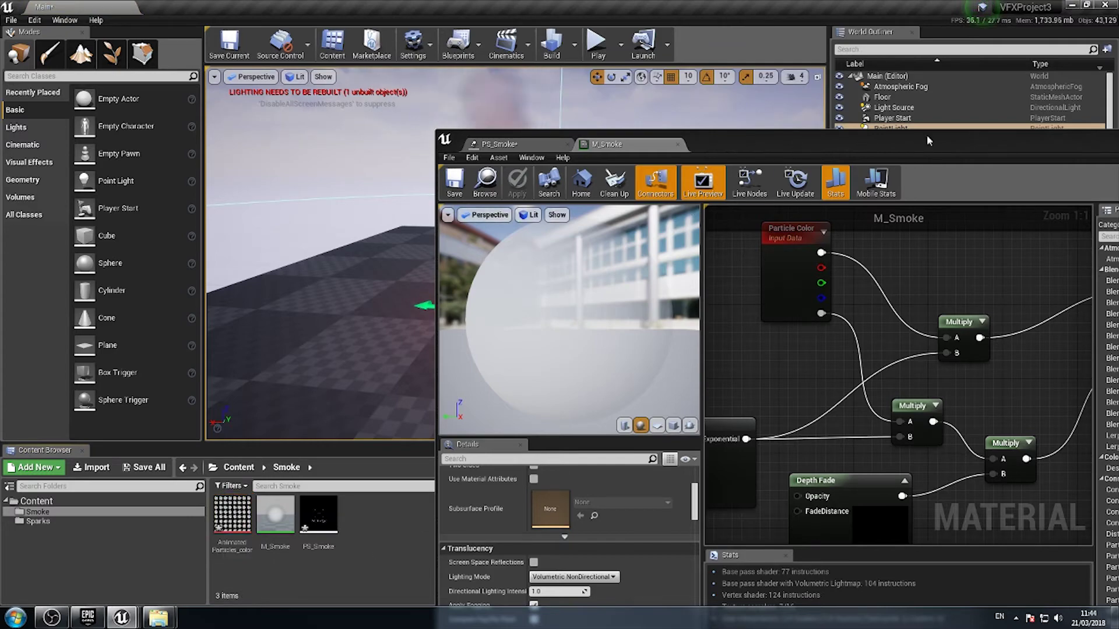
left_click_drag(927, 141, 1116, 86)
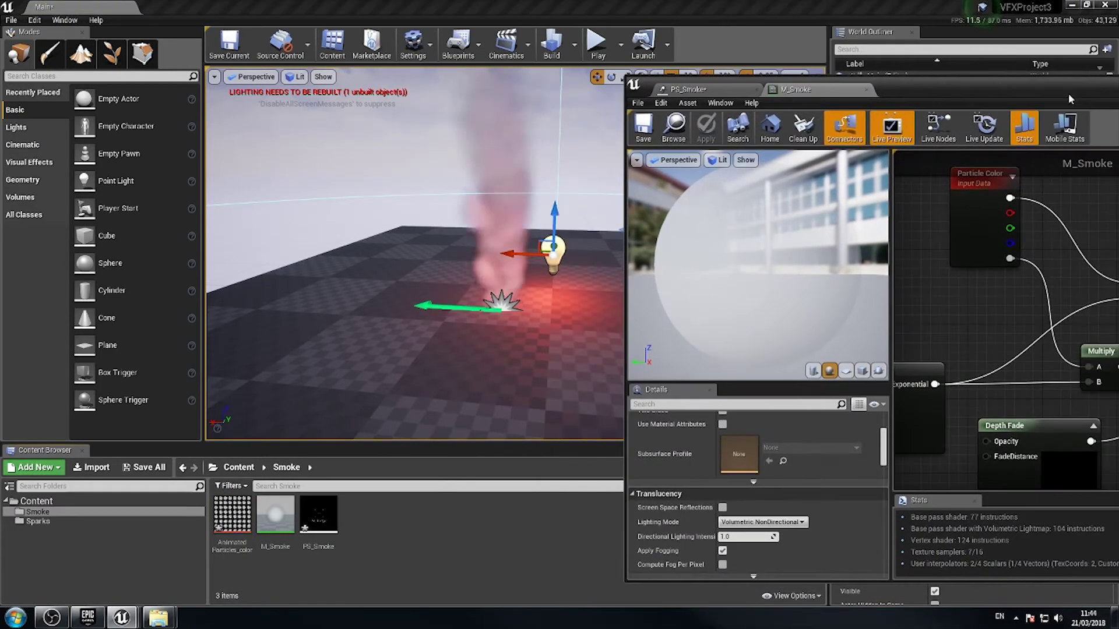
double_click(231, 512)
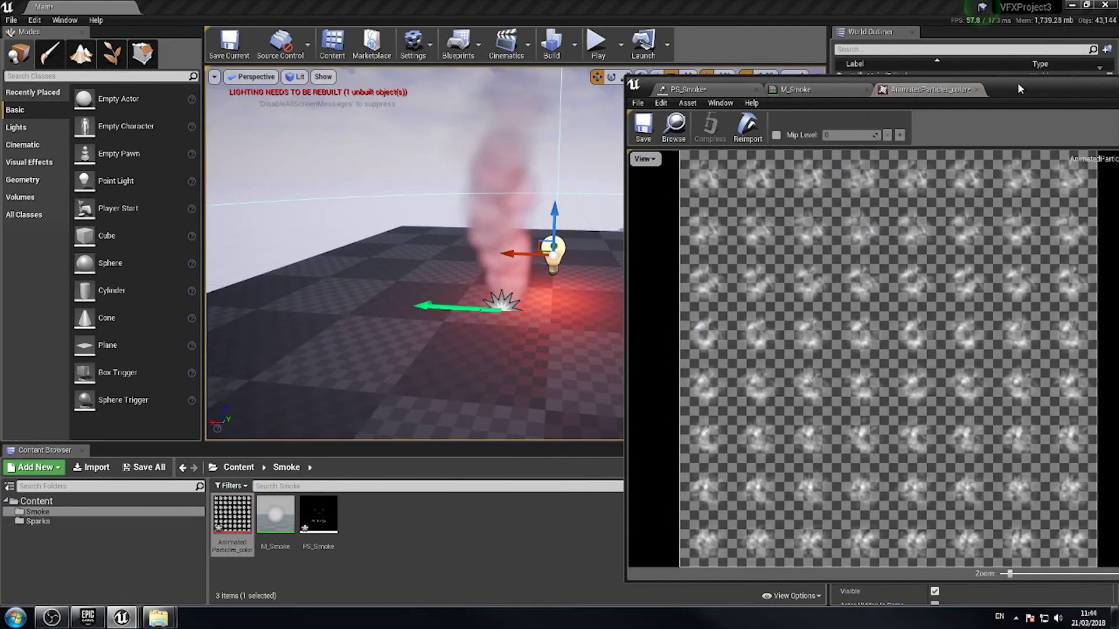
left_click_drag(1020, 88, 527, 70)
double_click(886, 72)
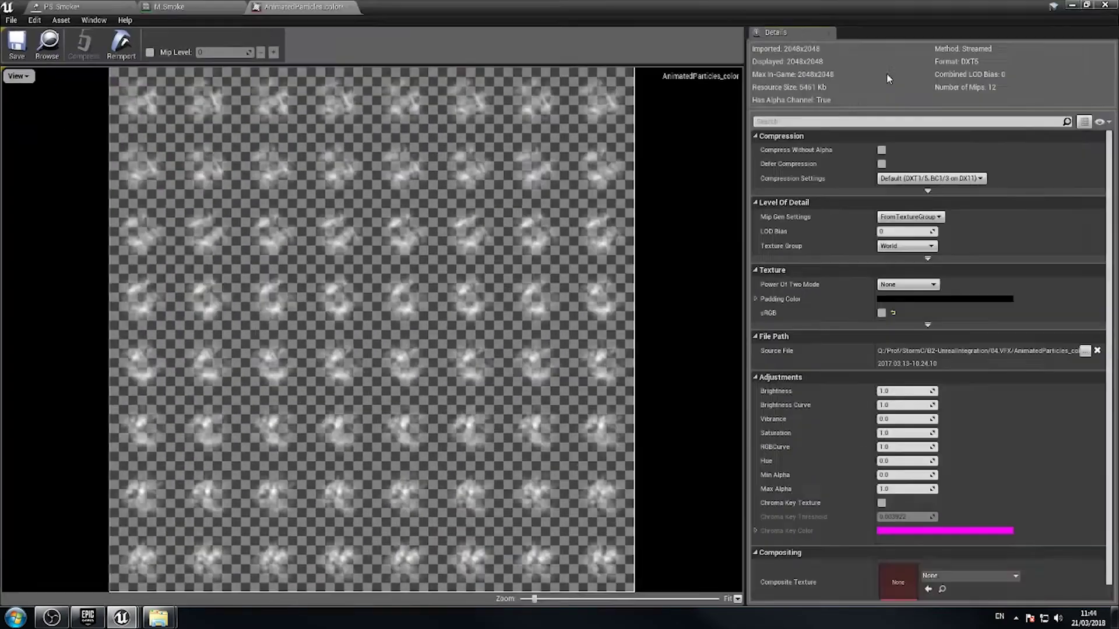
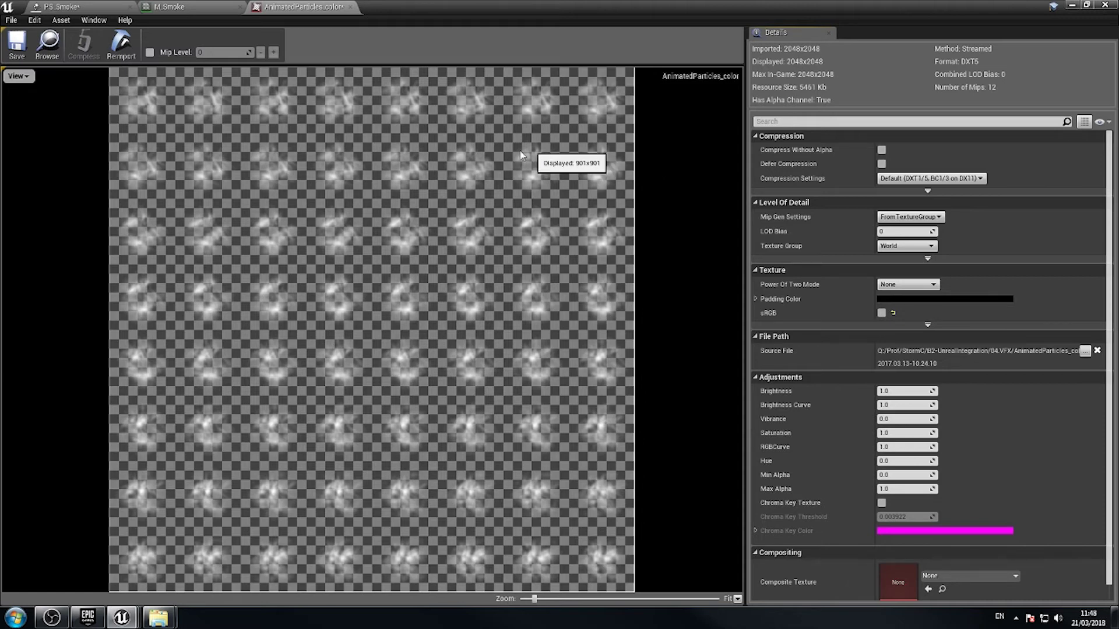
- Switch to Google Chrome and bring the Amazon page for Elemental Magic, Volume I fully into view
key("super")
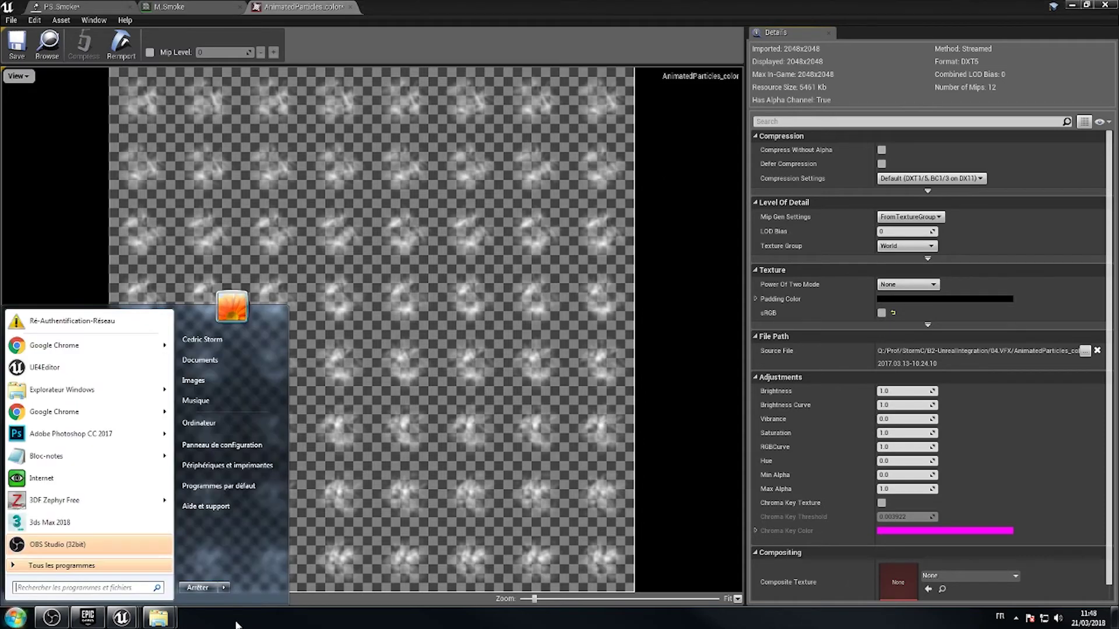
type("goo")
key("Return")
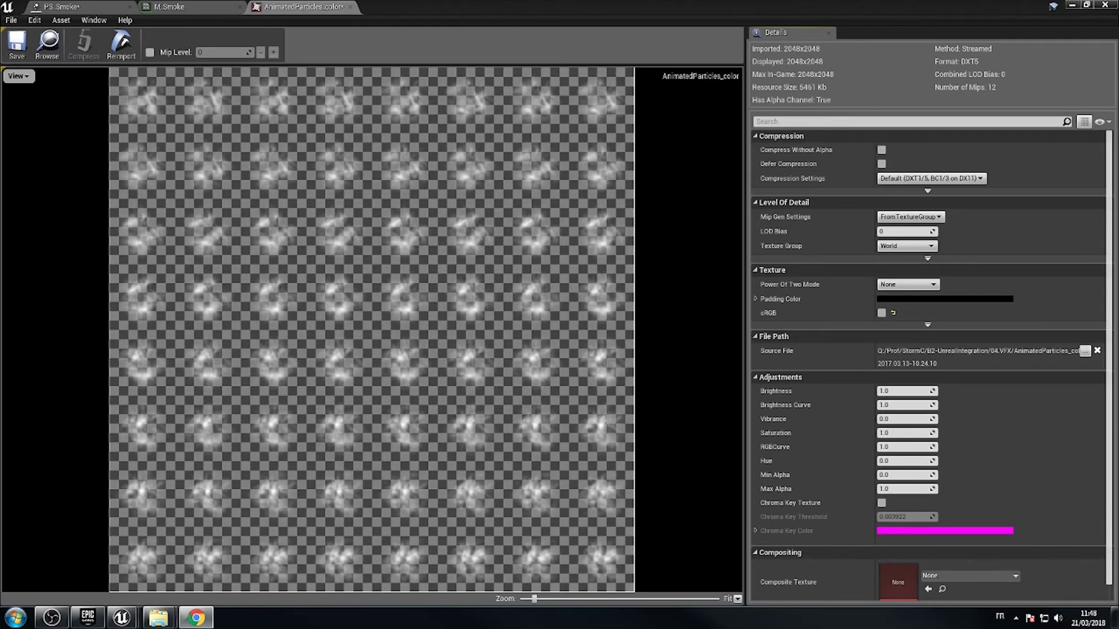
left_click_drag(745, 628, 698, 152)
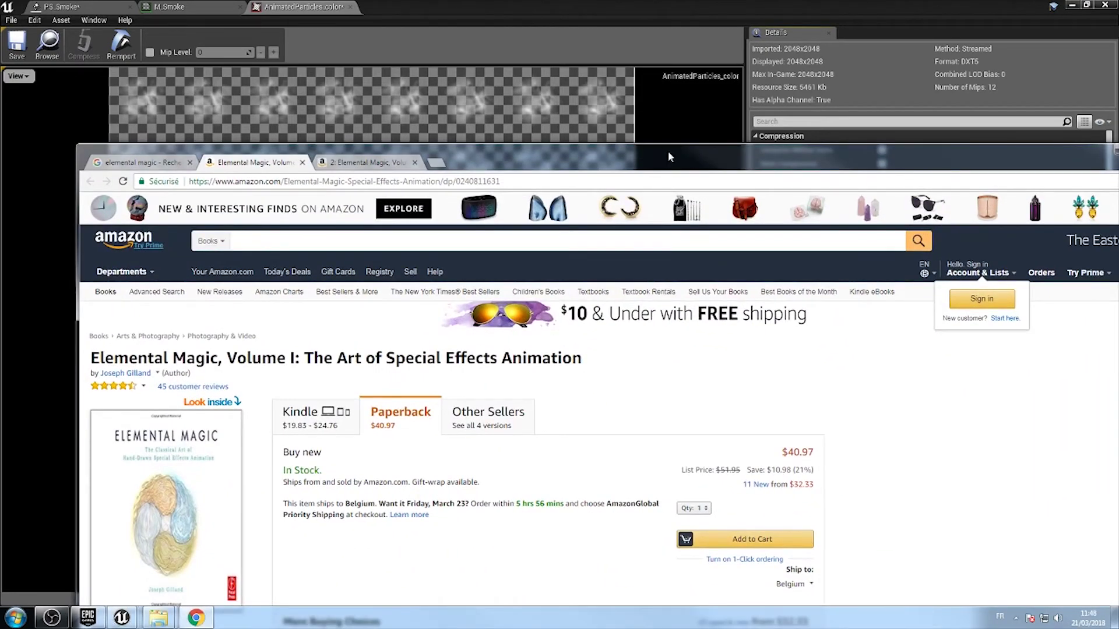
left_click_drag(1036, 155, 984, 32)
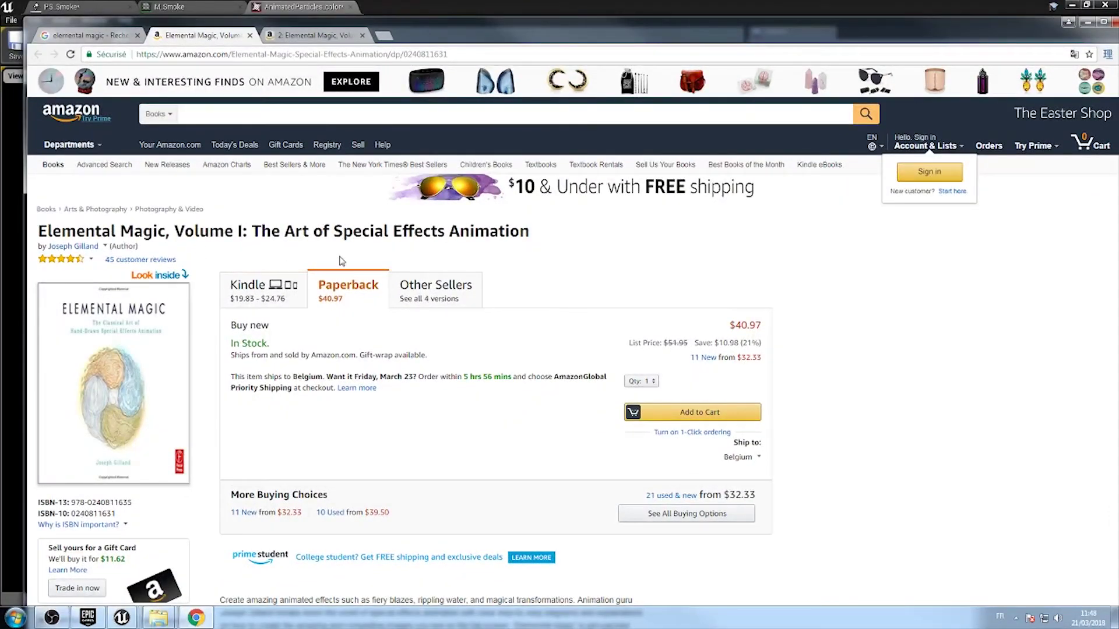
- Examine the Amazon pages for Elemental Magic, Volumes I and II, enlarge the Volume II page, and return to the Unreal editor
left_click(315, 36)
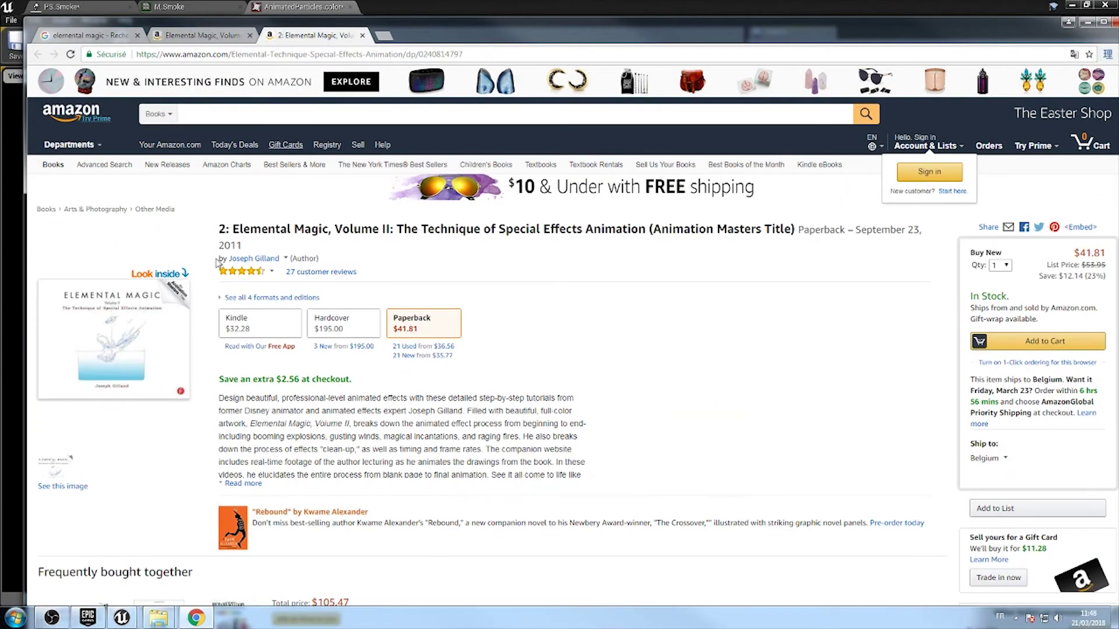
left_click(202, 37)
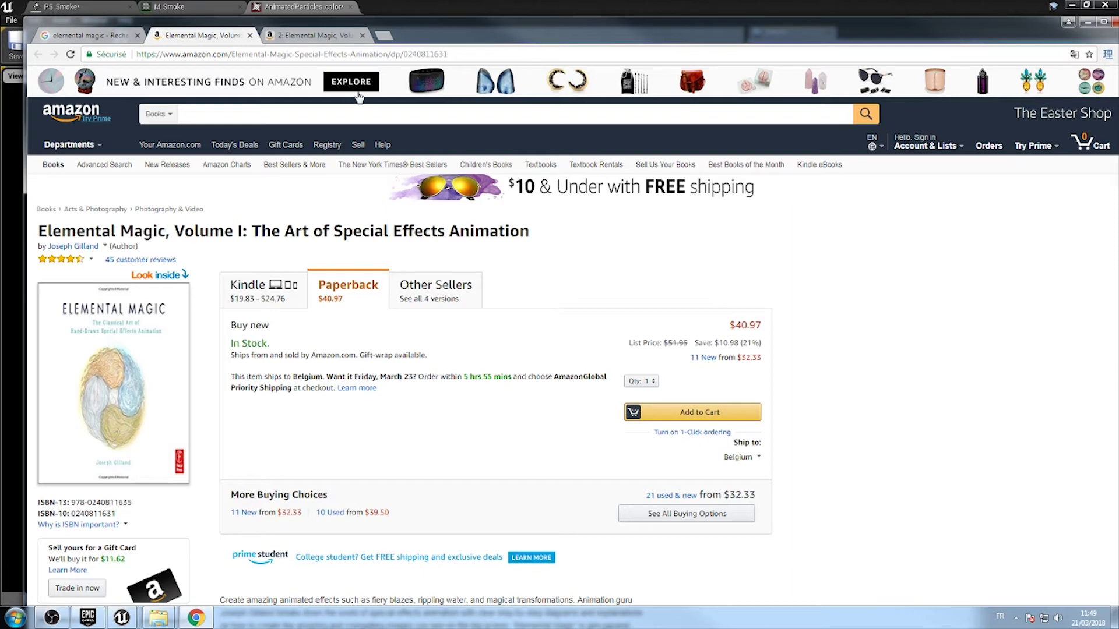
left_click(318, 37)
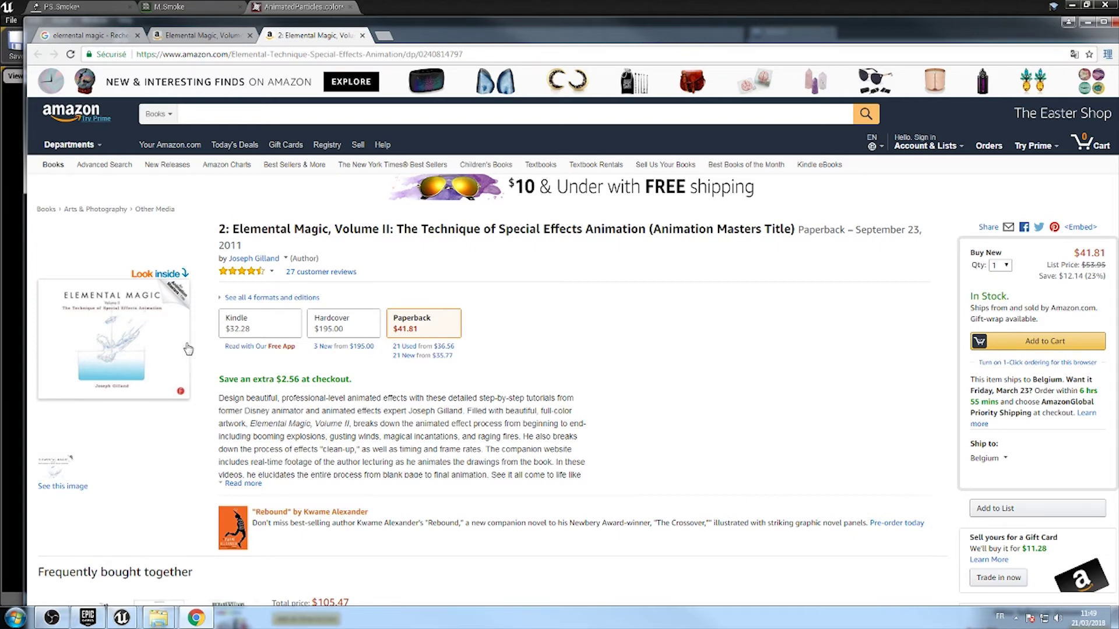
left_click(196, 37)
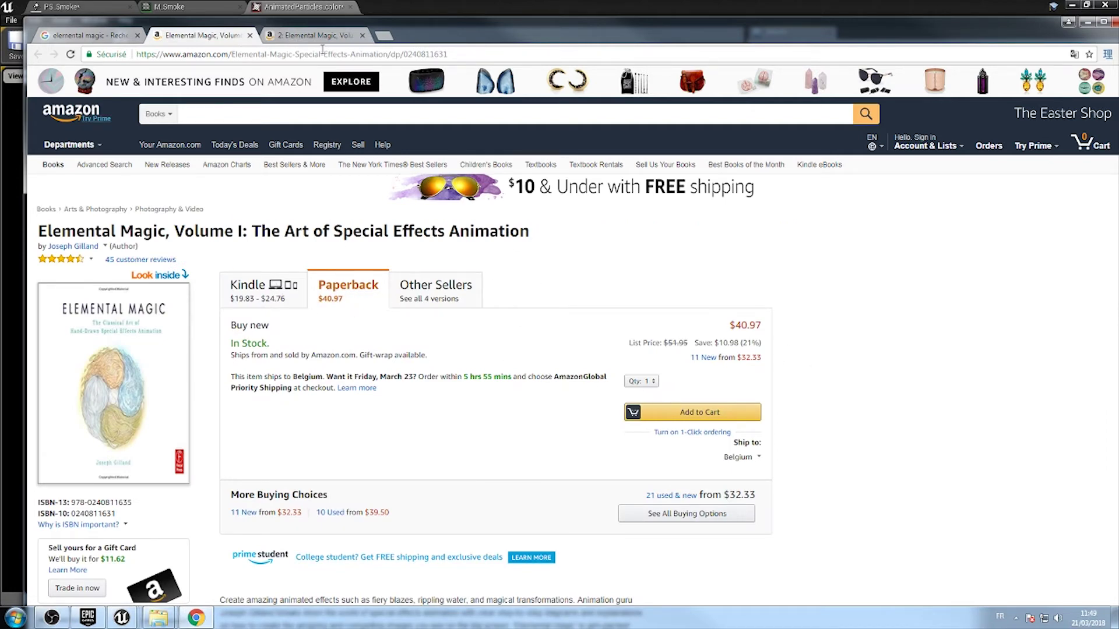
left_click_drag(476, 27, 462, 14)
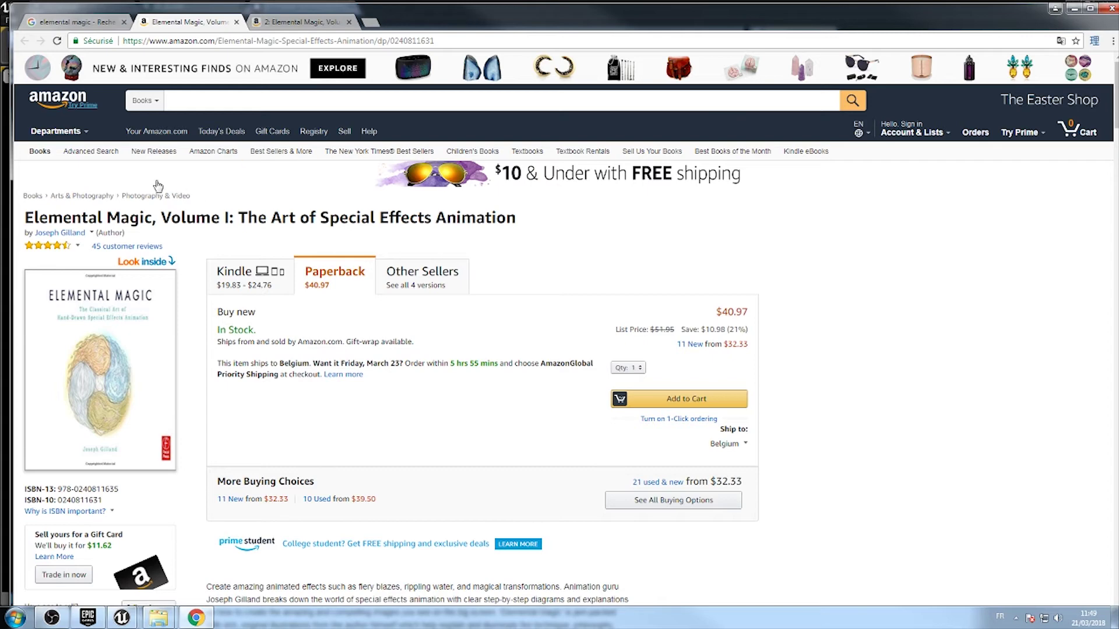
left_click(299, 24)
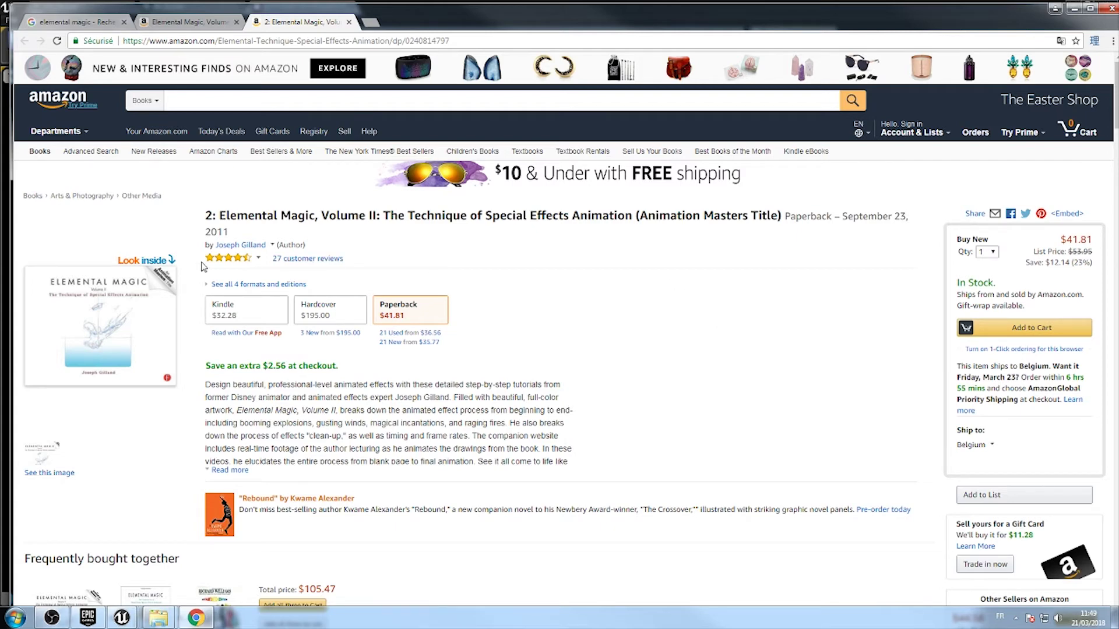
left_click(251, 258)
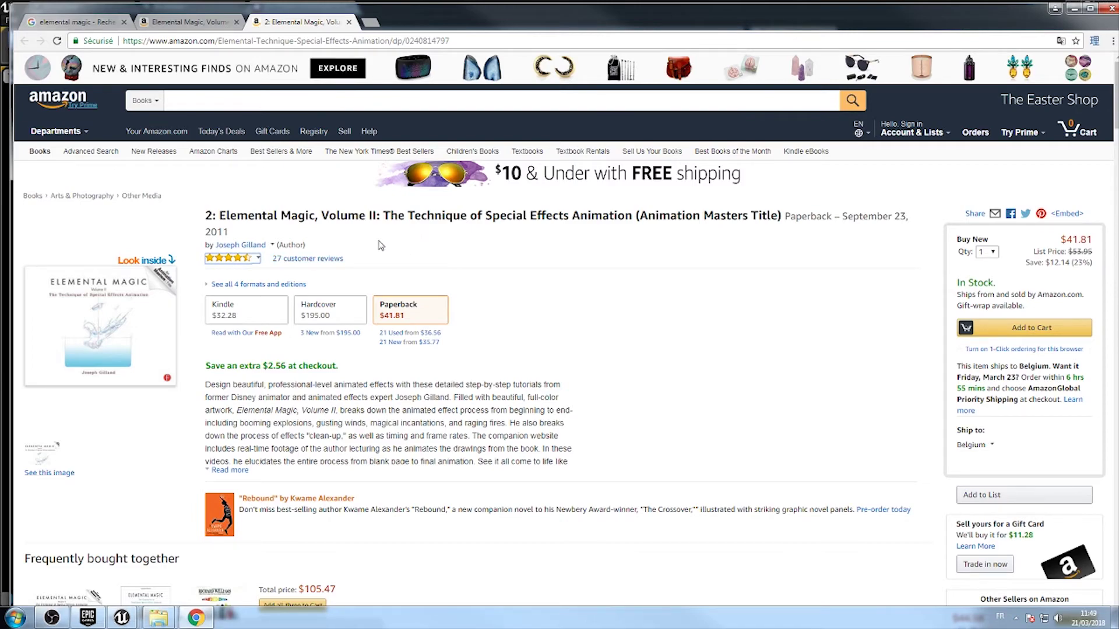
scroll(380, 245, "up", 4, "ctrl")
scroll(380, 245, "up", 1, "ctrl")
scroll(338, 280, "down", 2)
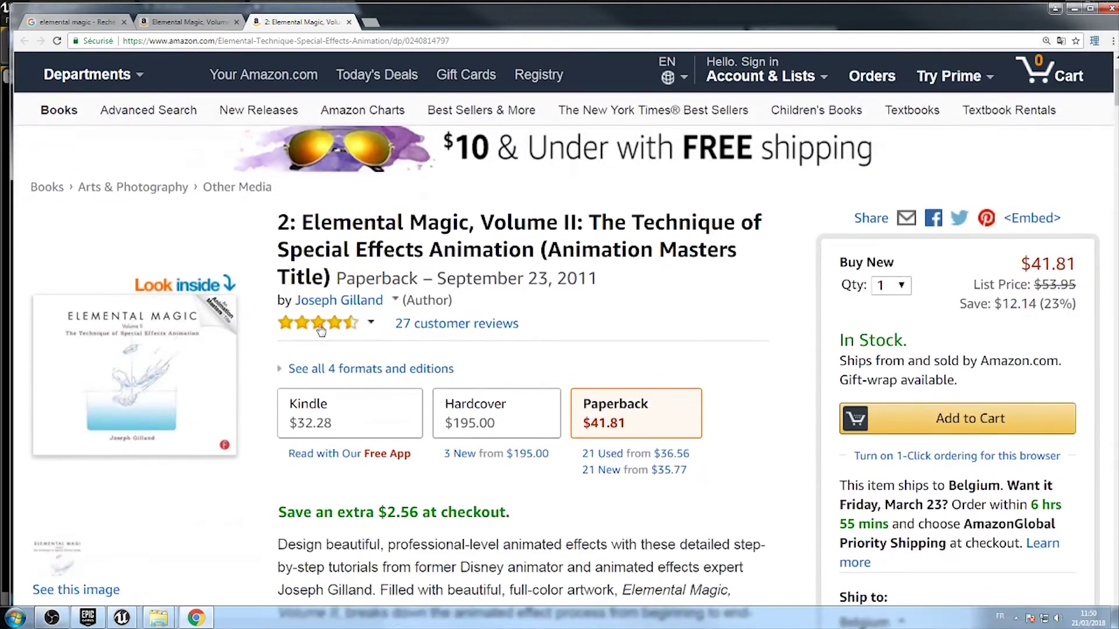
mouse_move(306, 307)
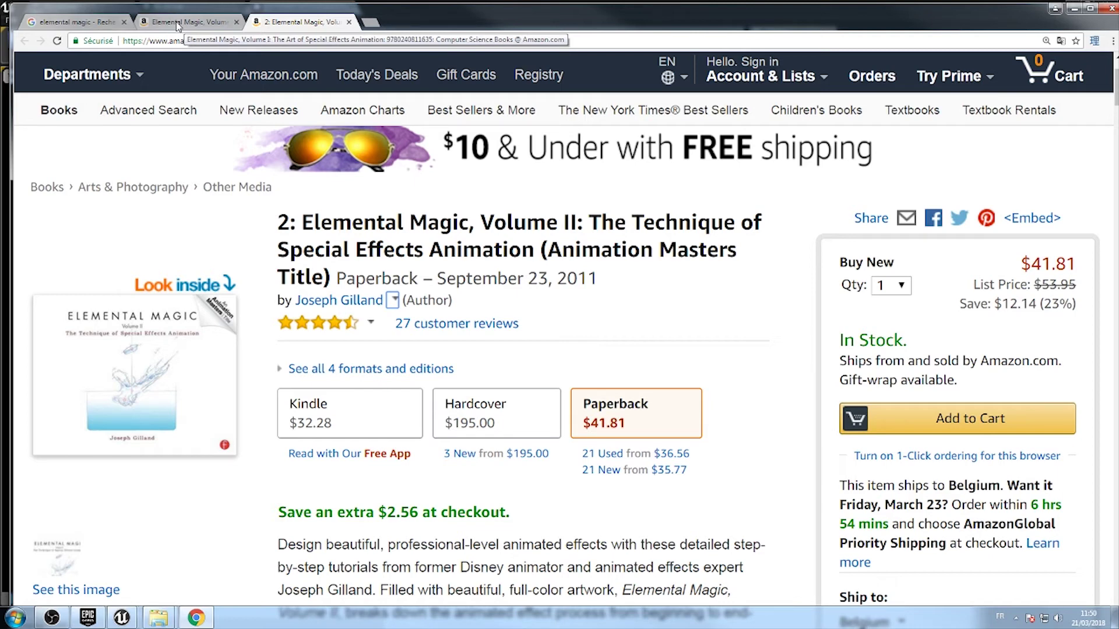
double_click(592, 11)
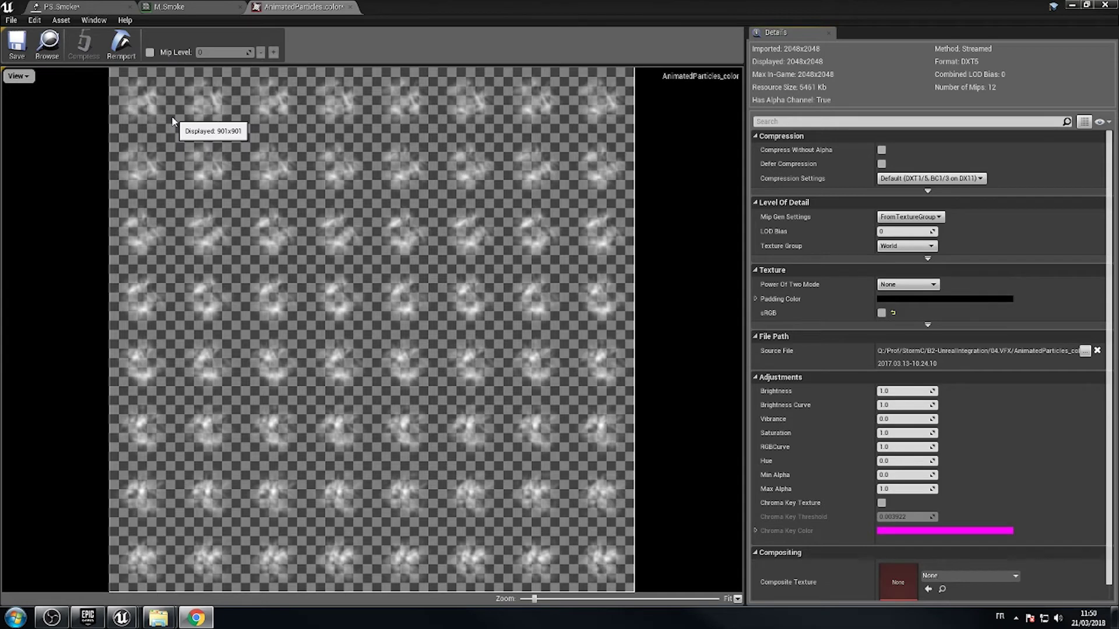
- Add a Particle SubUV node using the AnimatedParticles_color texture to the M_Smoke material graph
left_click(72, 9)
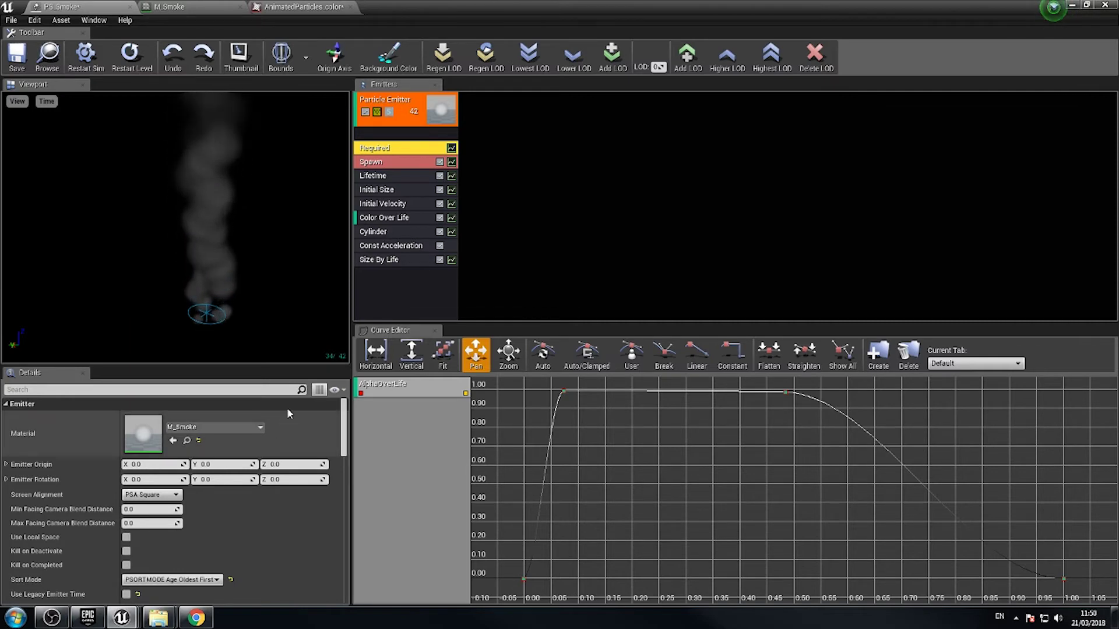
left_click(172, 11)
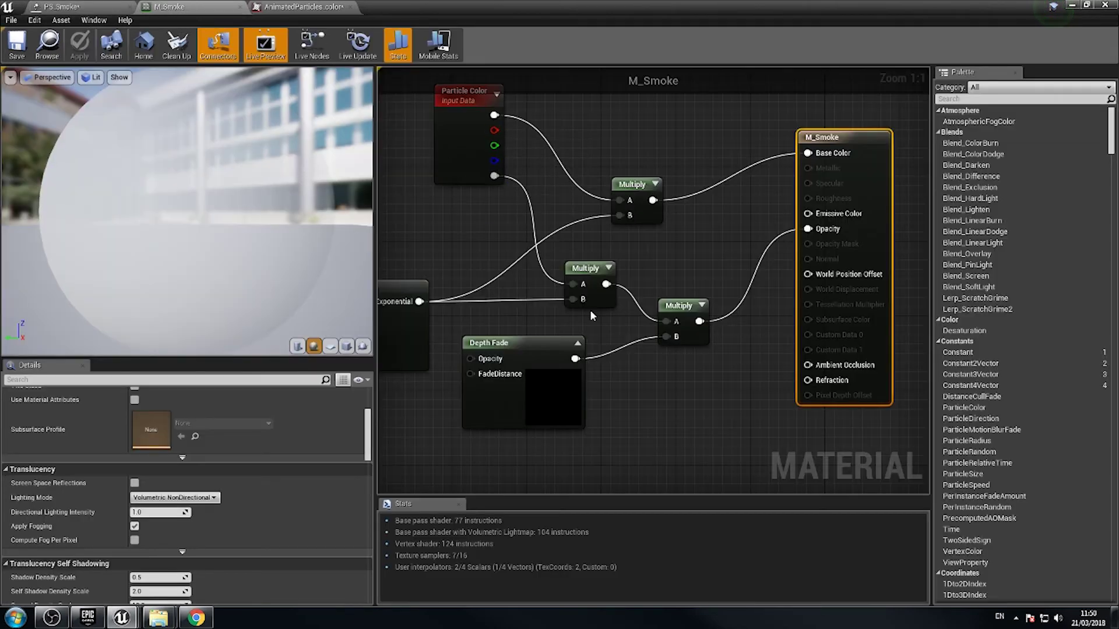
right_click_drag(465, 279, 587, 291)
scroll(680, 260, "down", 2)
scroll(599, 275, "up", 2)
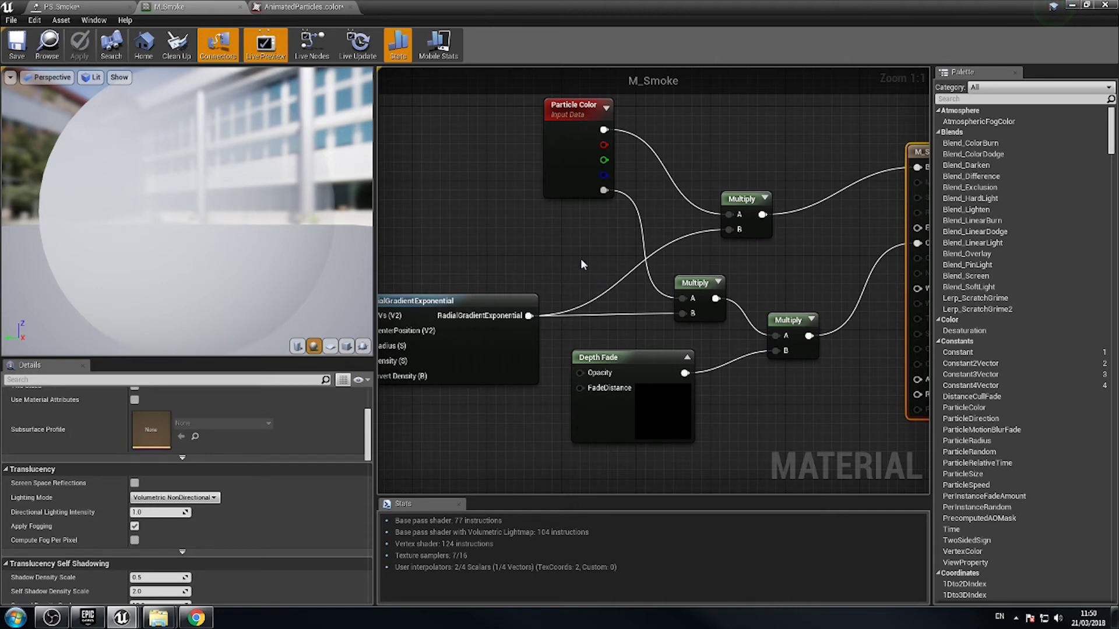
right_click_drag(582, 264, 602, 253)
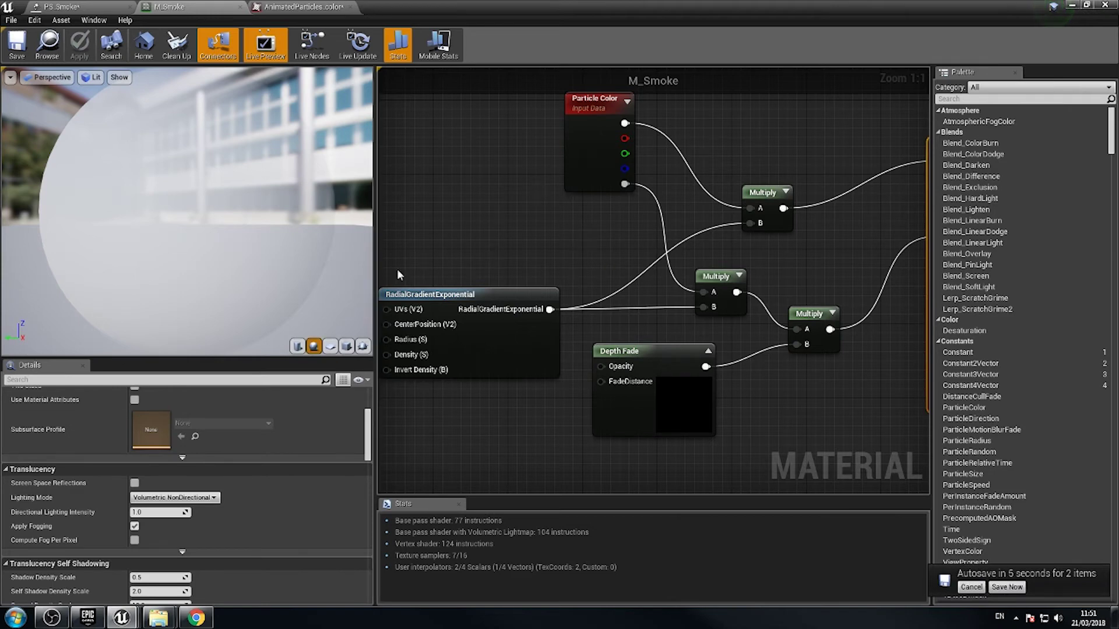
right_click_drag(483, 225, 590, 253)
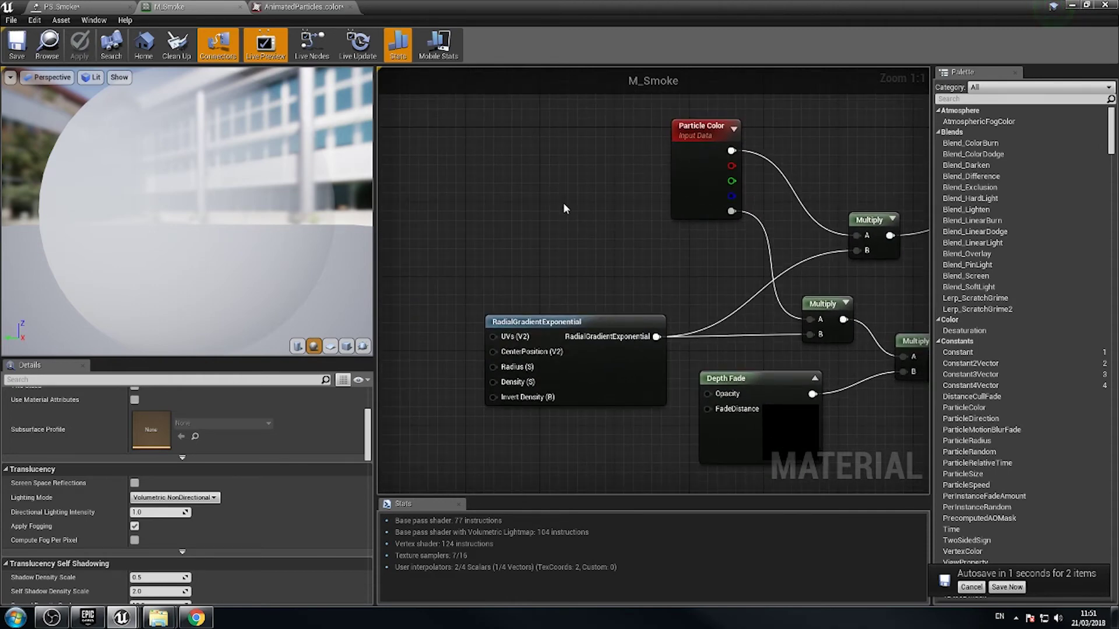
right_click(490, 157)
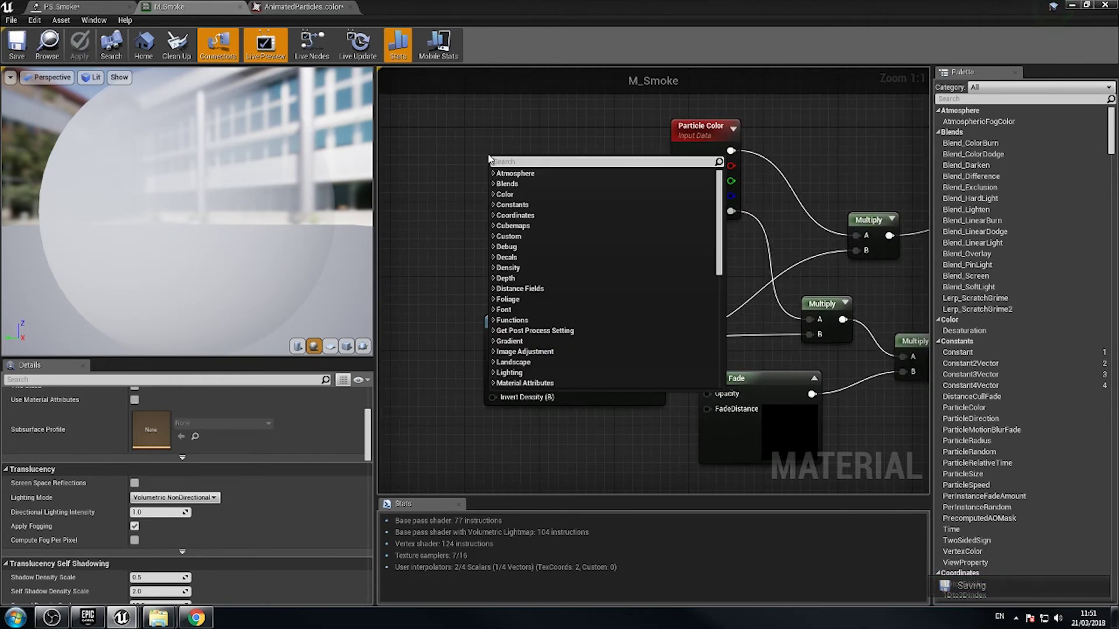
type("sub")
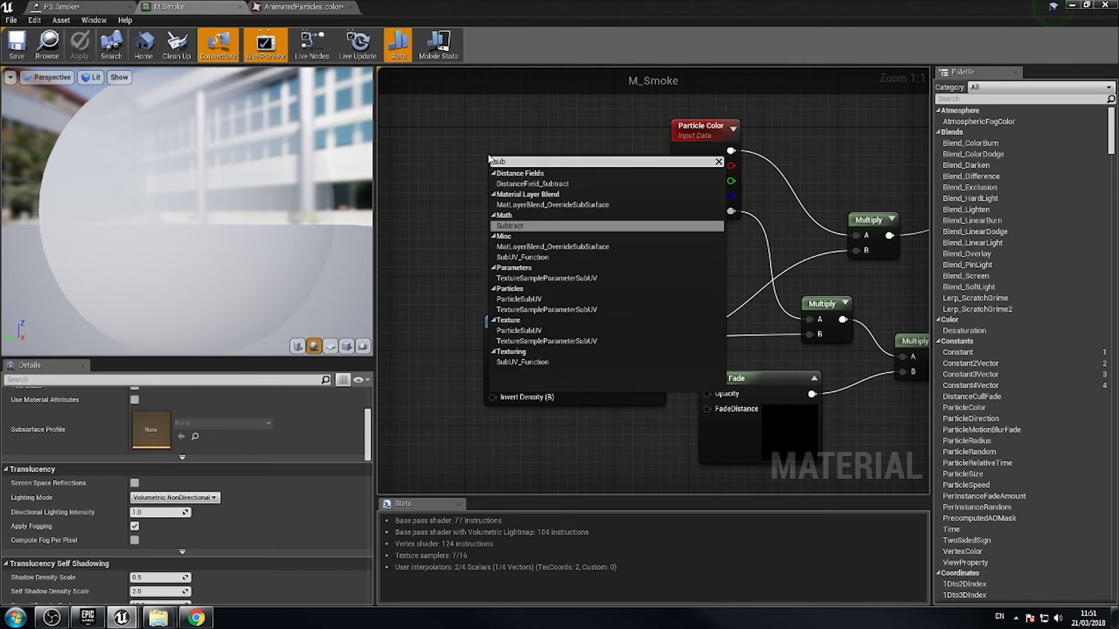
type("uv")
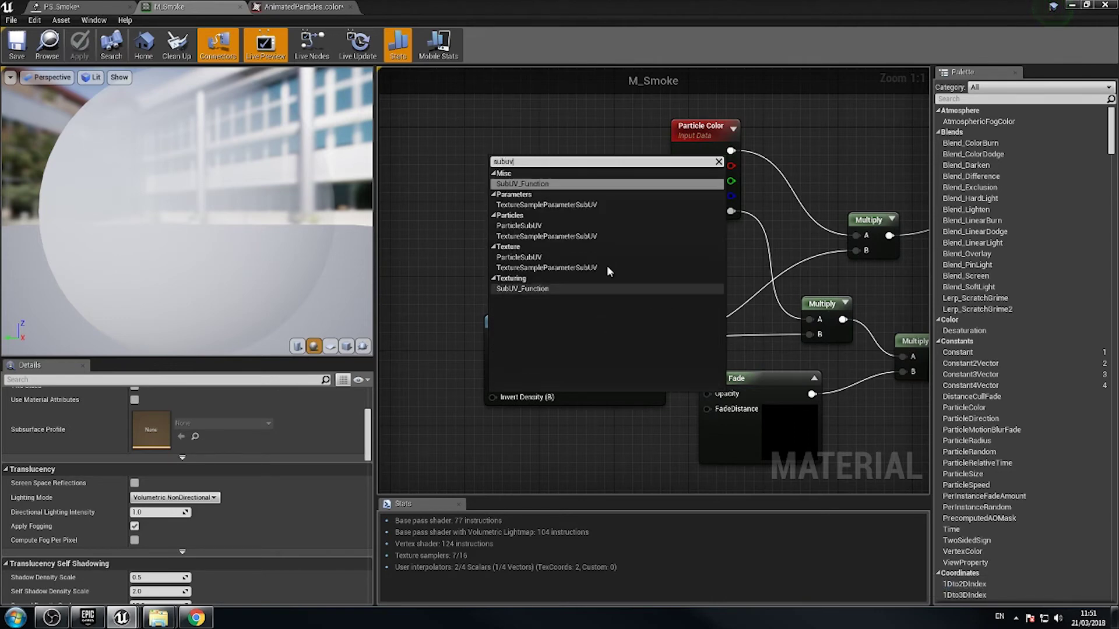
left_click(519, 256)
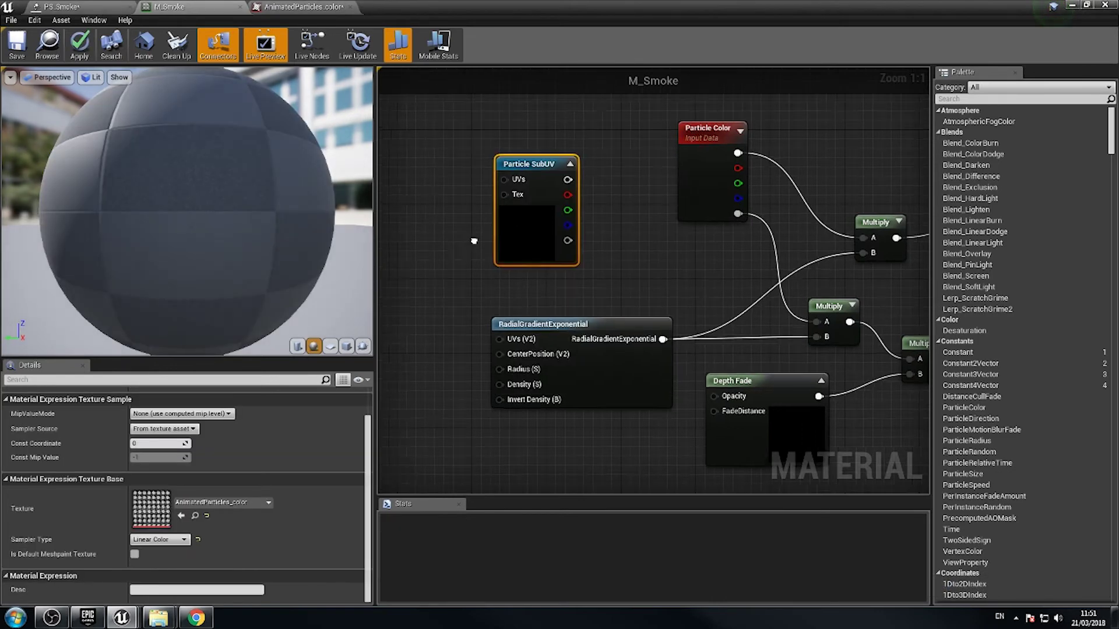
- Shift RadialGradientExponential out of the way and place the Particle SubUV node between it and the Multiply nodes
right_click_drag(501, 198, 651, 186)
left_click_drag(662, 153, 611, 155)
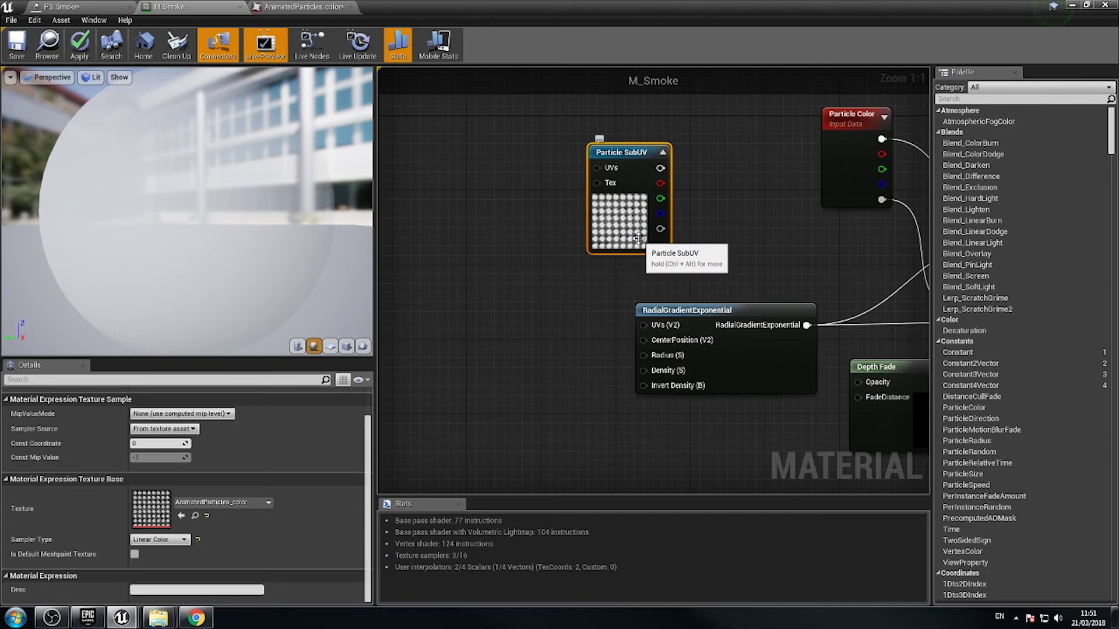
left_click_drag(623, 156, 604, 165)
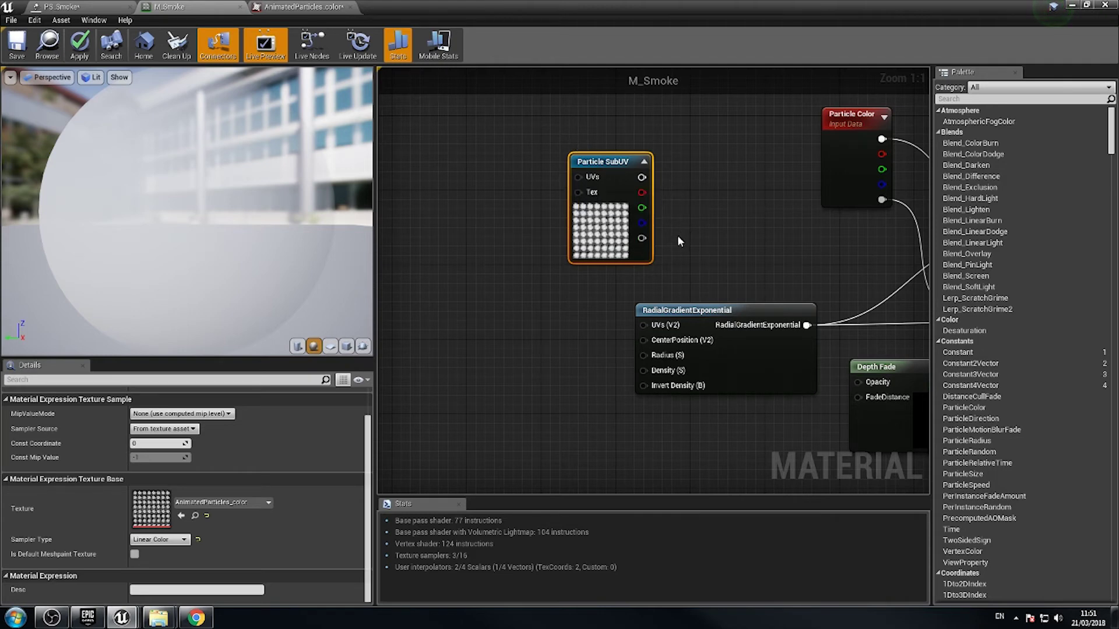
right_click_drag(708, 245, 554, 241)
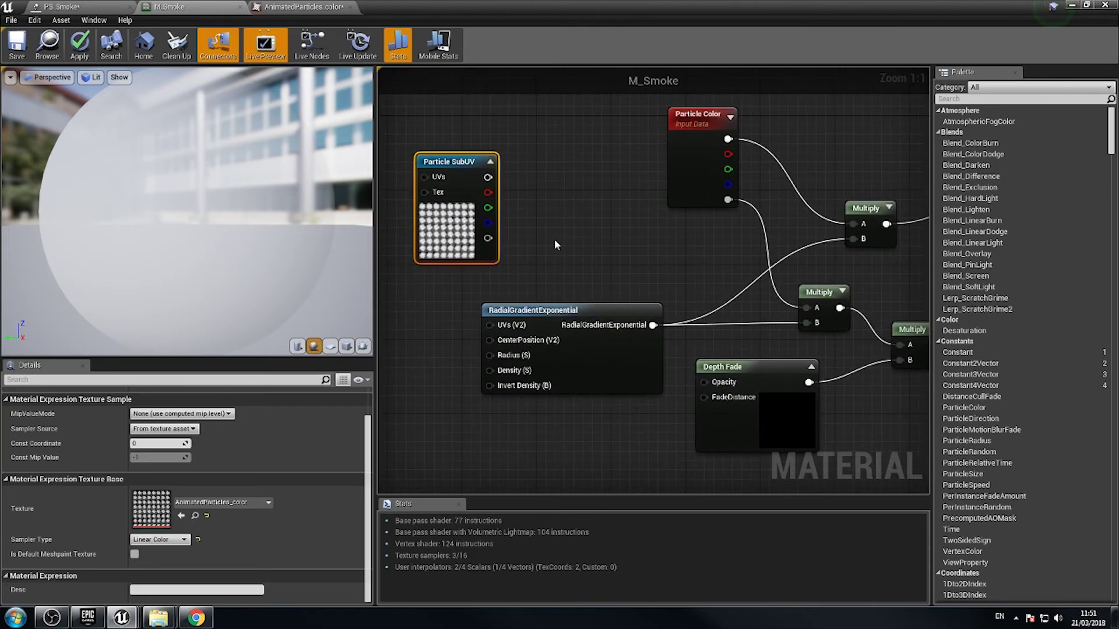
left_click_drag(458, 165, 578, 173)
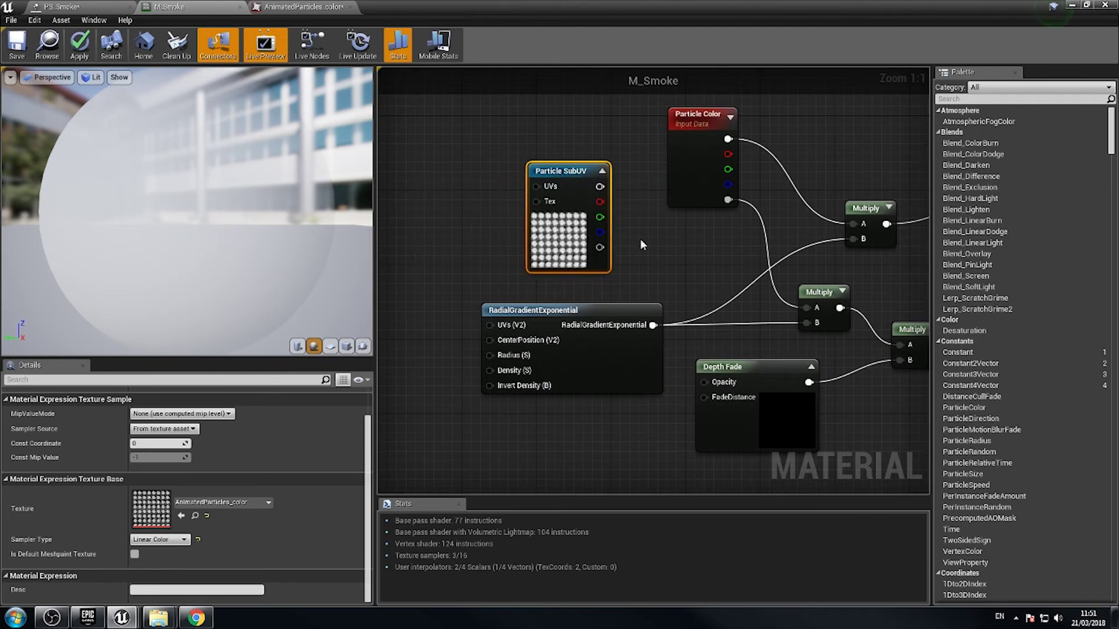
right_click_drag(673, 254, 621, 264)
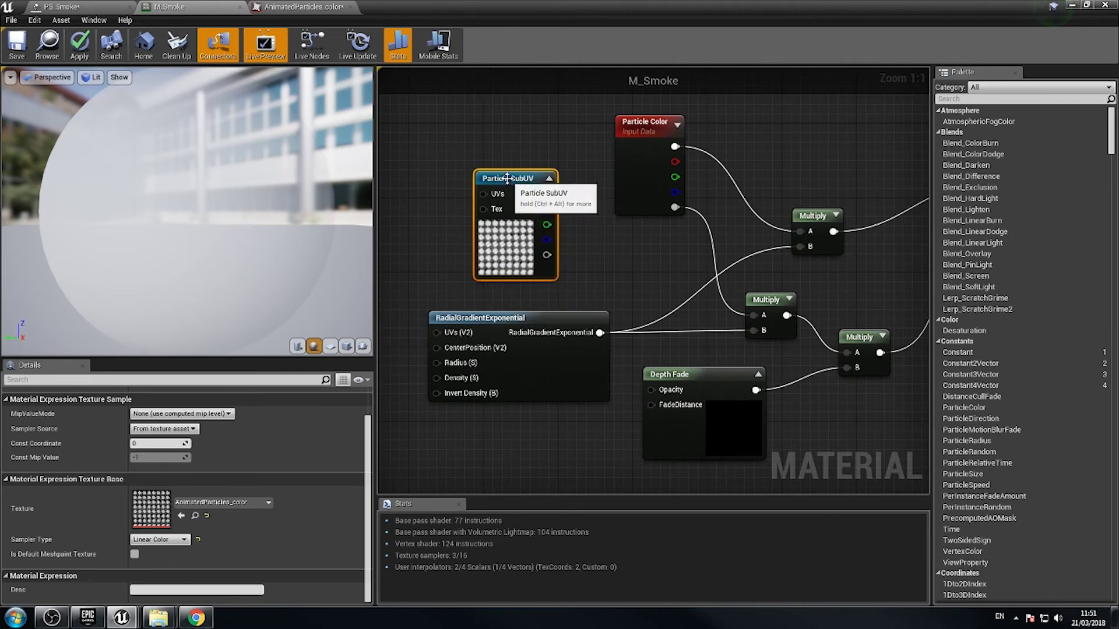
left_click_drag(498, 178, 526, 188)
left_click_drag(518, 313, 422, 368)
right_click_drag(423, 367, 464, 379)
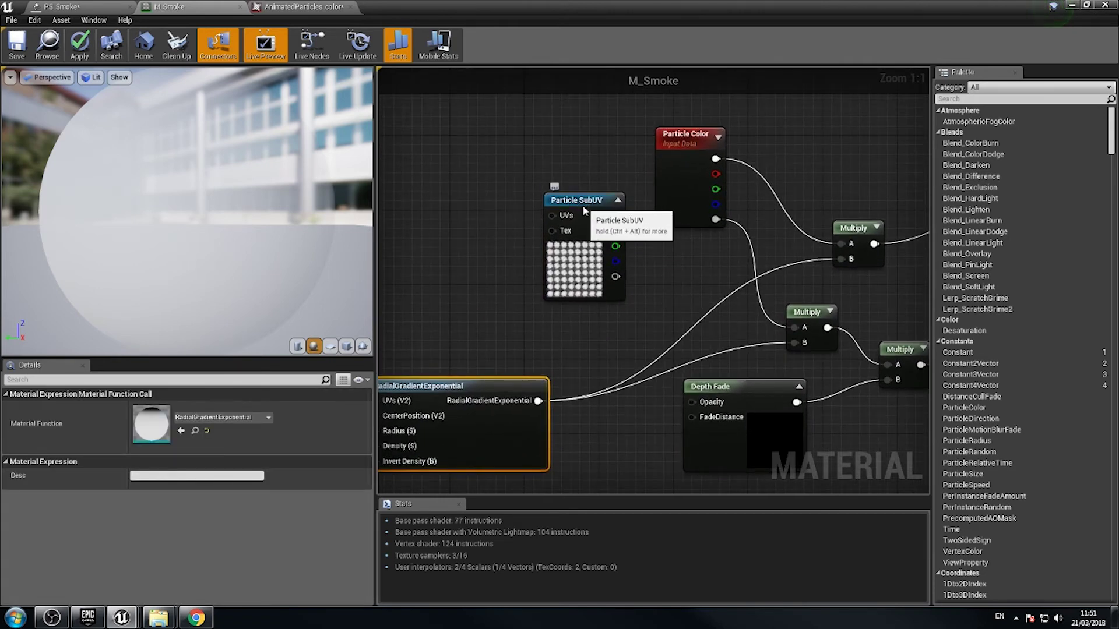
left_click_drag(582, 204, 590, 279)
right_click_drag(446, 449, 528, 380)
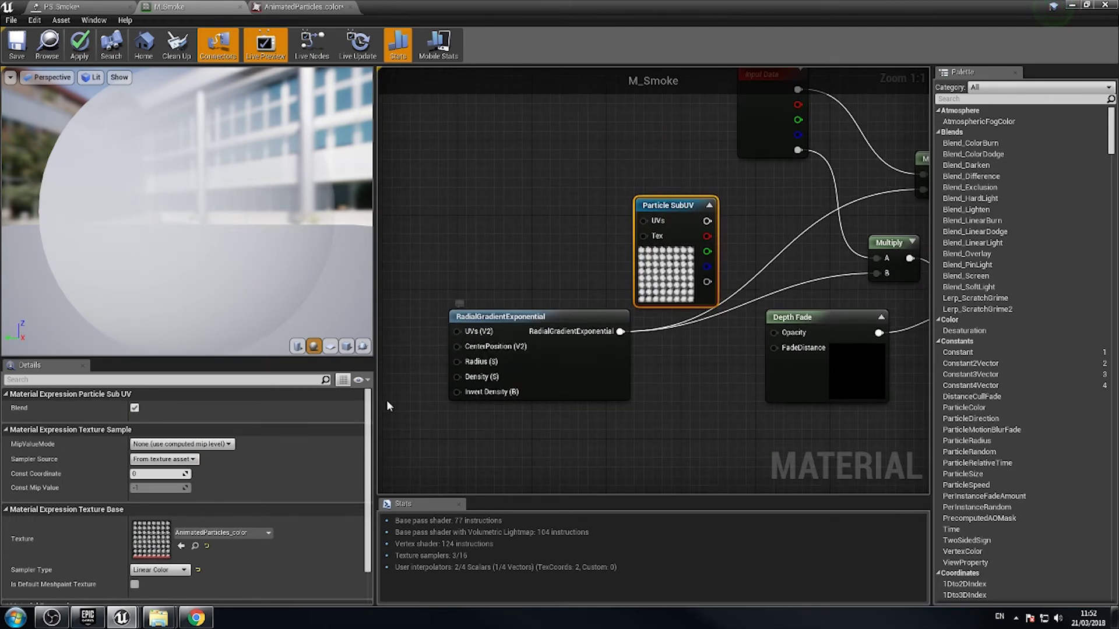
- Switch the material preview to a flat plane and turn the preview camera to face it
left_click(330, 346)
left_click_drag(212, 284, 75, 208)
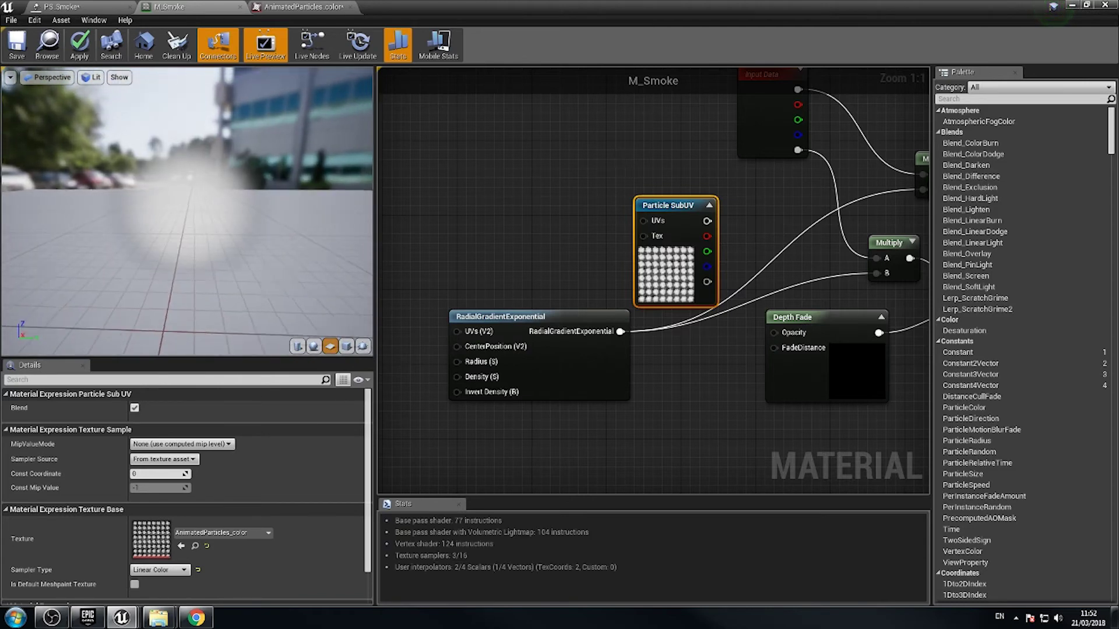
left_click_drag(201, 282, 169, 205)
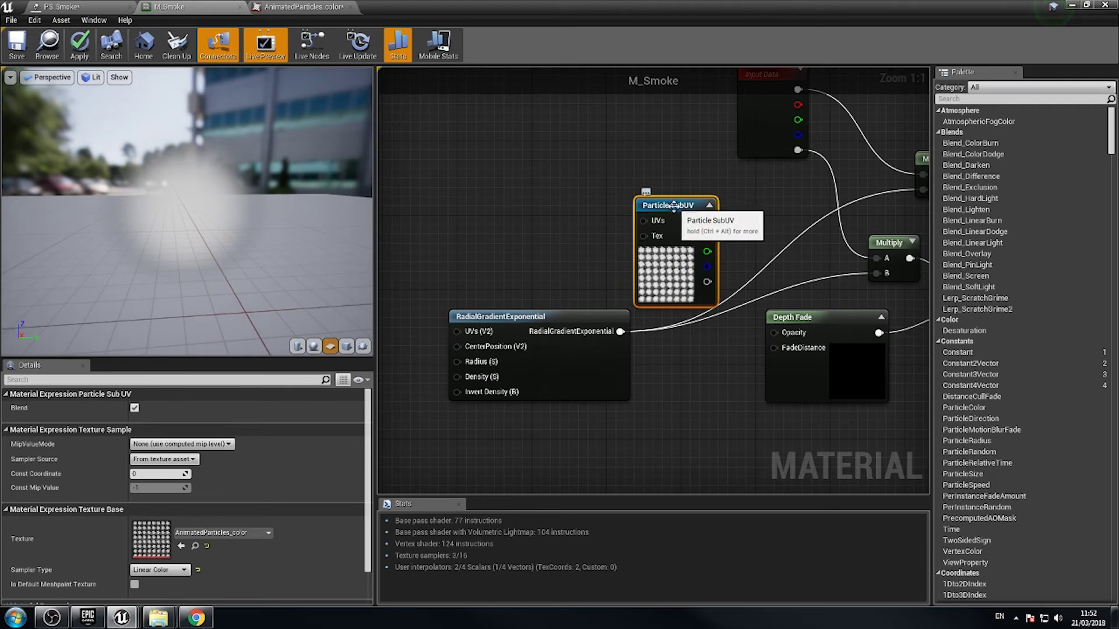
- Connect the Particle SubUV colour output to the Base Color Multiply's B input and its alpha output to the opacity Multiply's B input
left_click_drag(673, 205, 664, 187)
right_click_drag(739, 236, 614, 262)
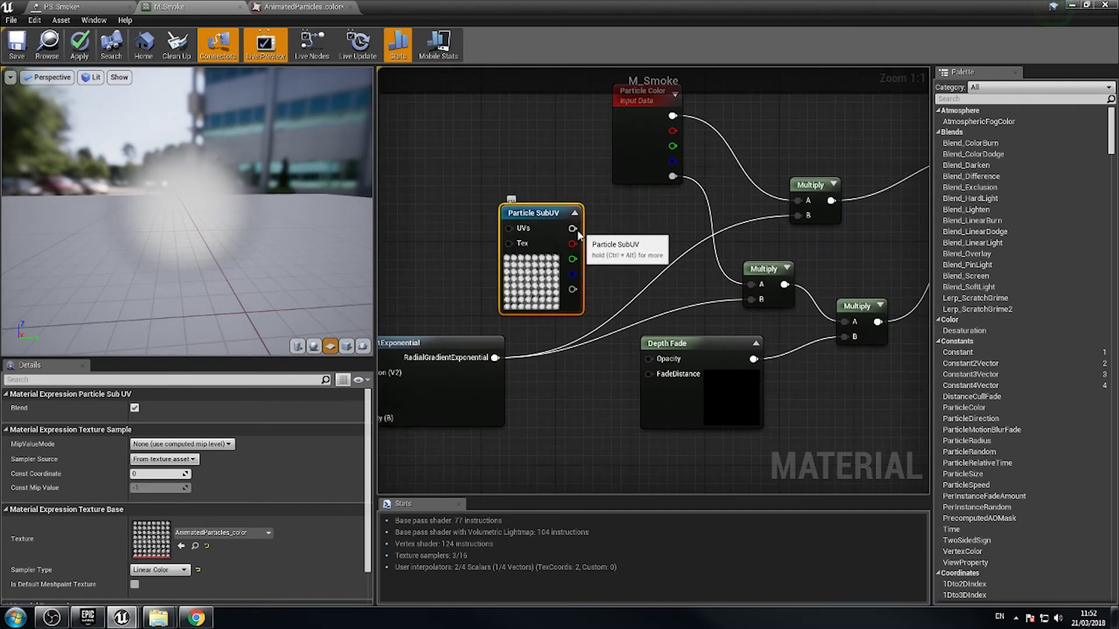
right_click_drag(601, 179, 593, 211)
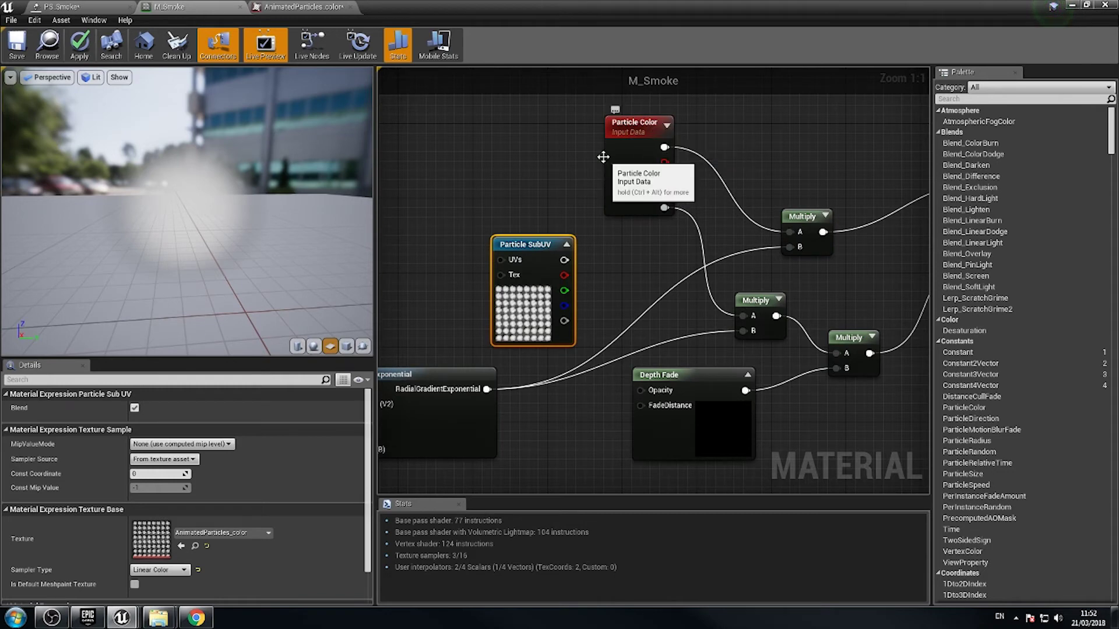
left_click_drag(564, 260, 791, 247)
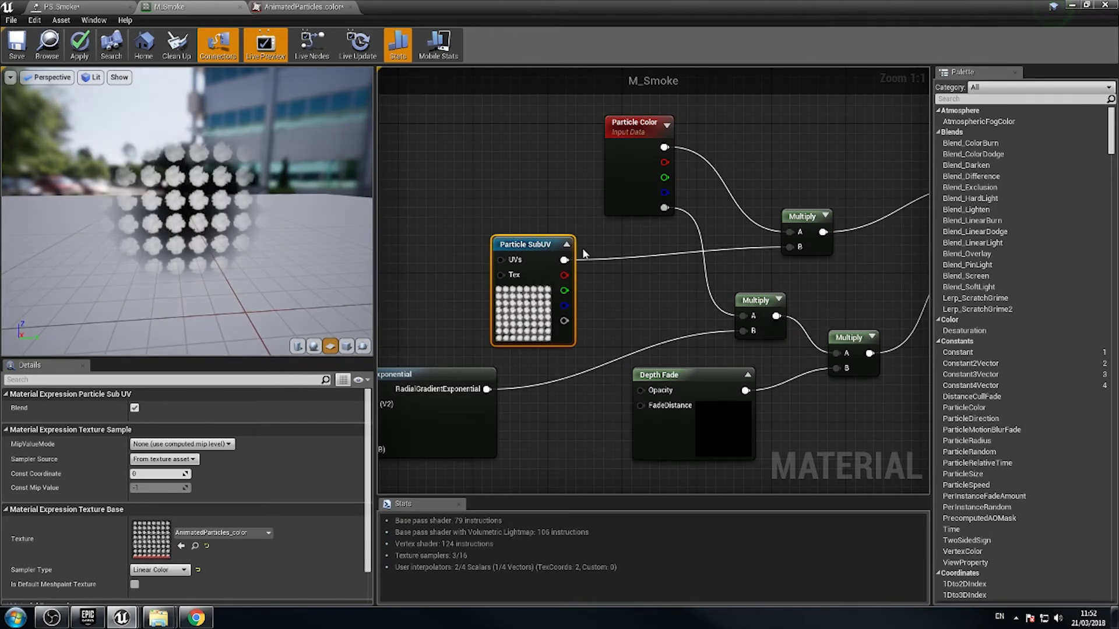
right_click_drag(615, 316, 594, 258)
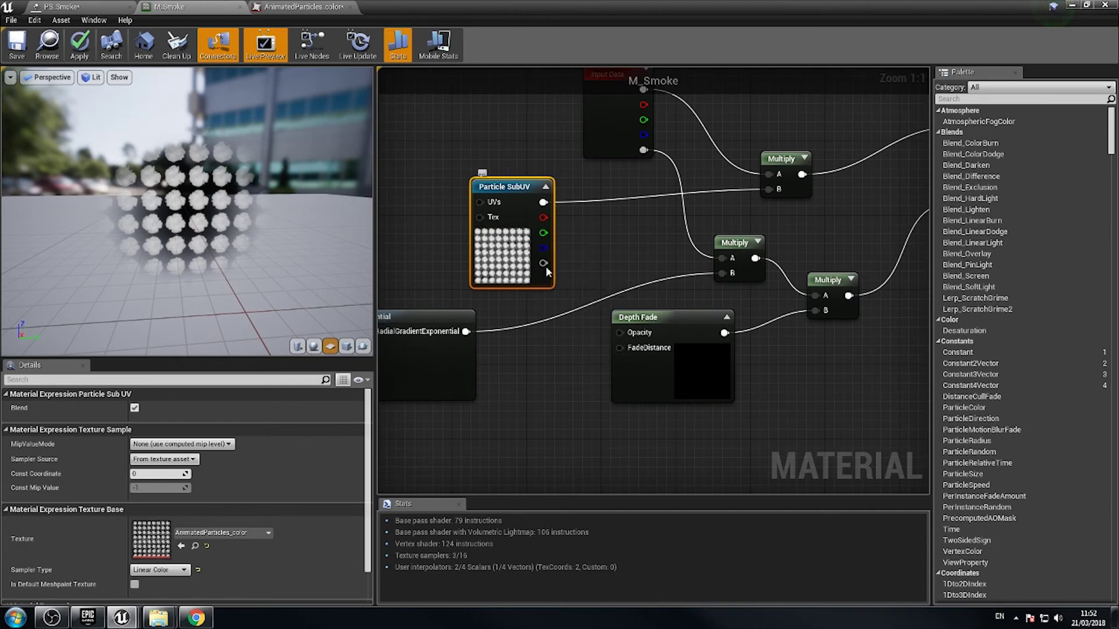
left_click_drag(543, 268, 722, 272)
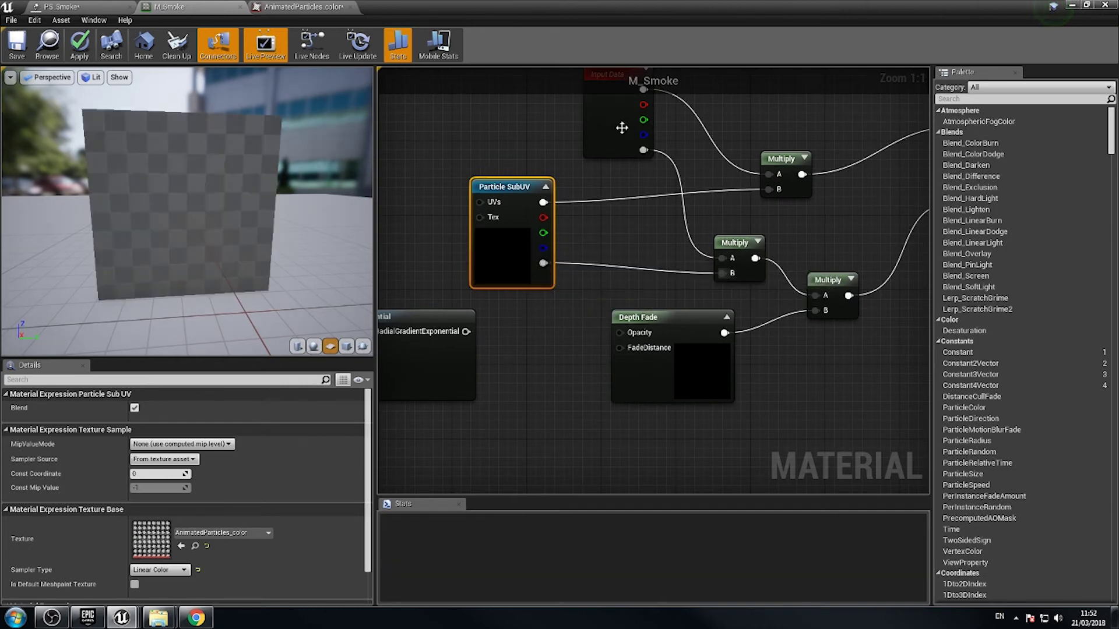
- Line up the Particle Color node above the Particle SubUV node and inspect the sprite grid on the preview plane
right_click_drag(632, 195, 658, 275)
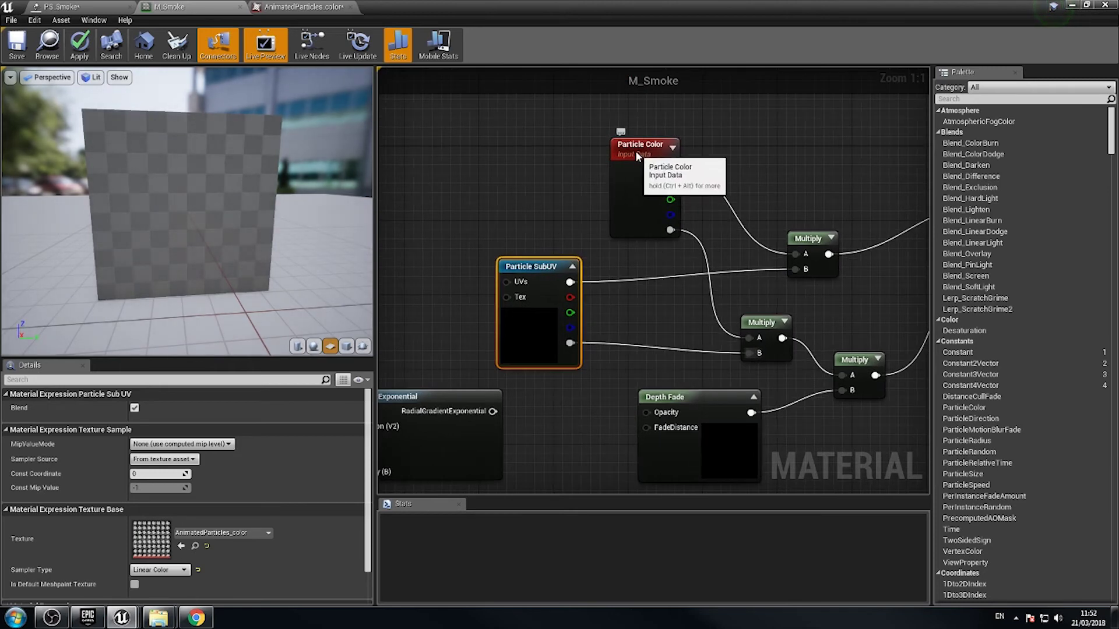
left_click_drag(635, 150, 579, 141)
left_click_drag(539, 268, 595, 259)
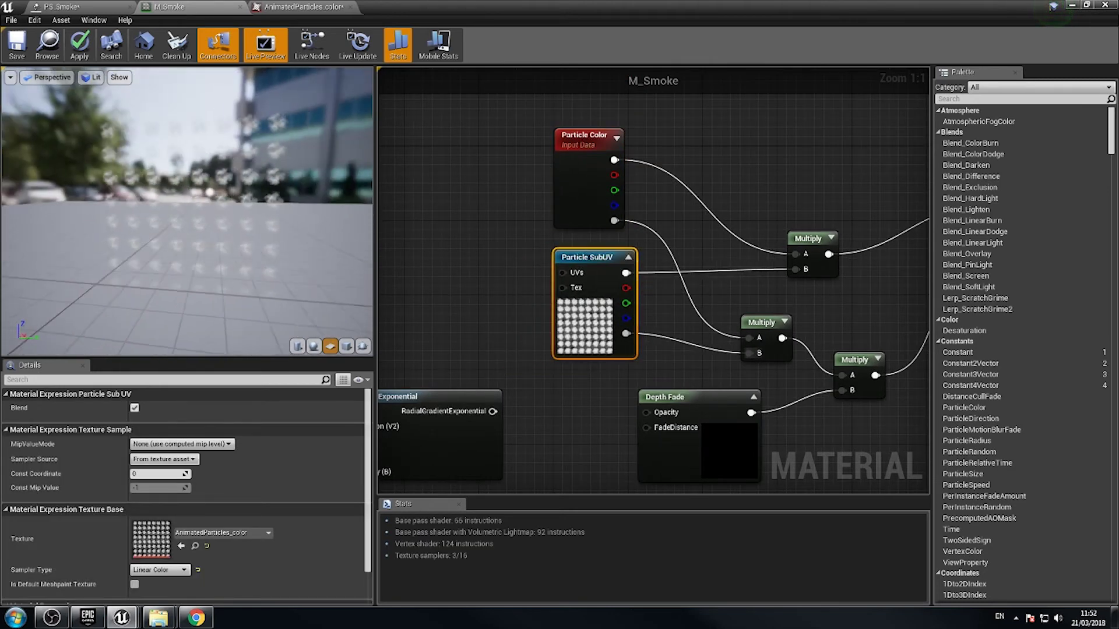
left_click_drag(170, 232, 170, 254)
scroll(195, 212, "down", 4)
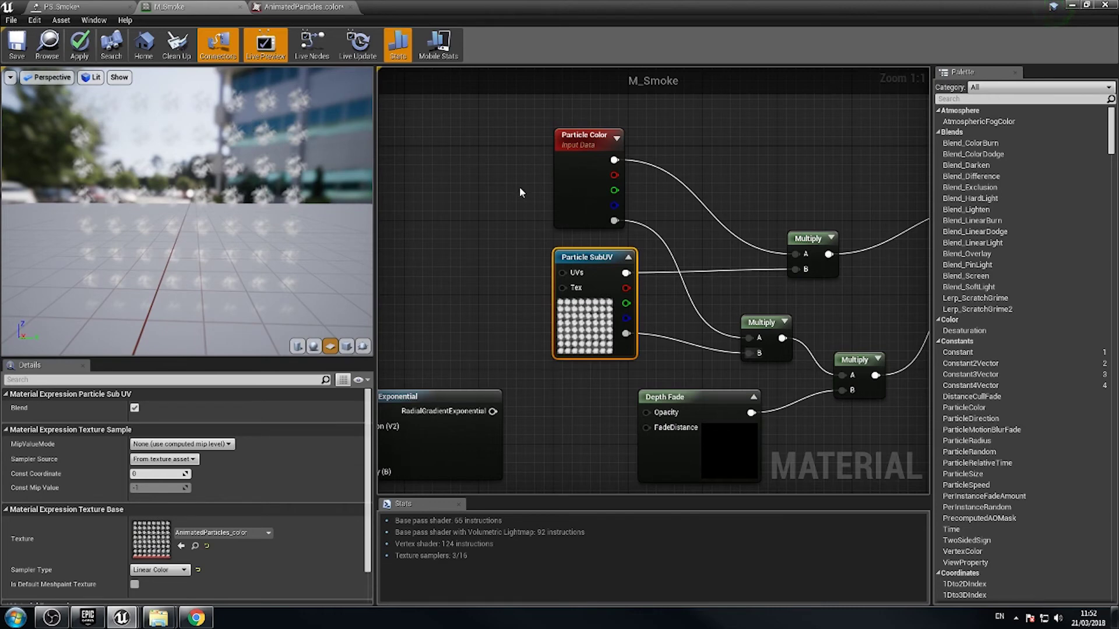
- Delete the disconnected RadialGradientExponential node from the M_Smoke graph
right_click_drag(447, 417, 537, 317)
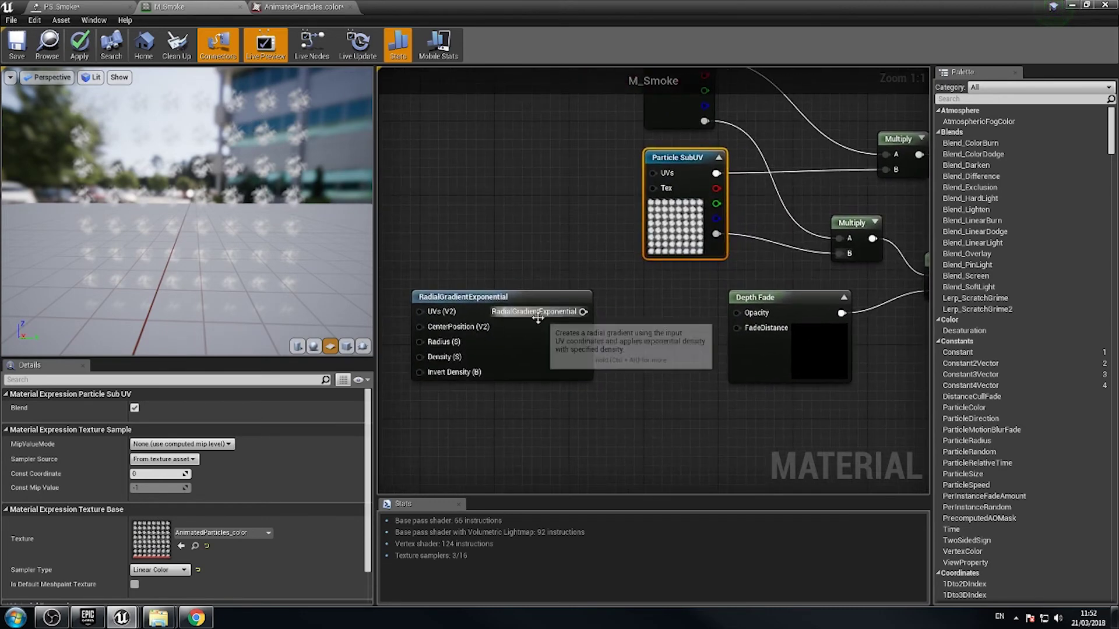
left_click(507, 297)
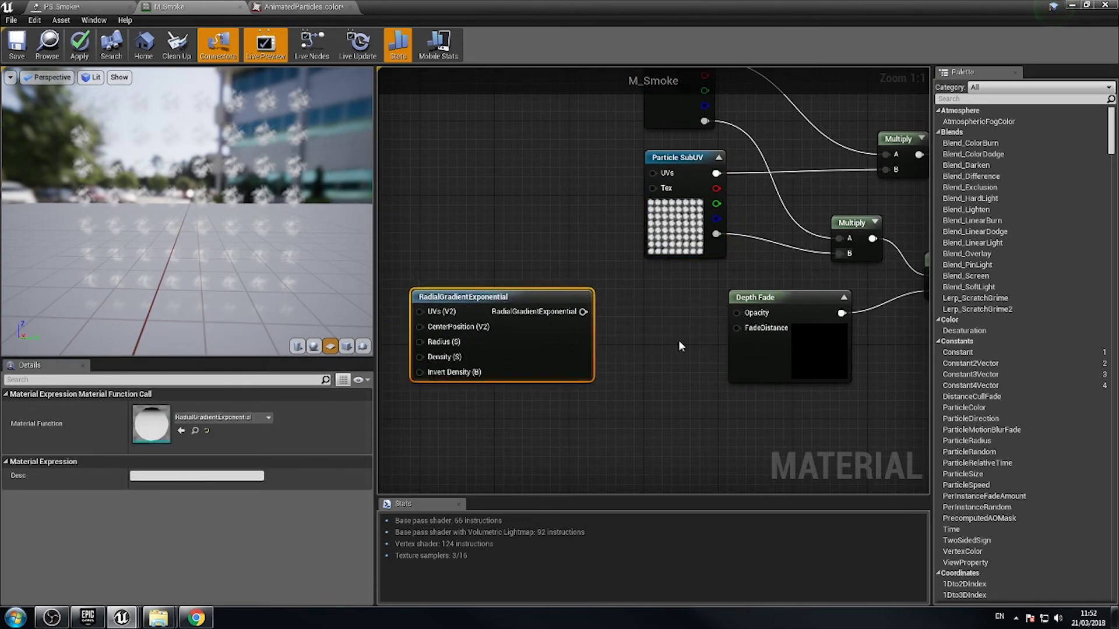
key("Delete")
- Tidy the two opacity Multiply nodes and the Depth Fade node in the graph, and save the M_Smoke material
right_click_drag(635, 351, 463, 415)
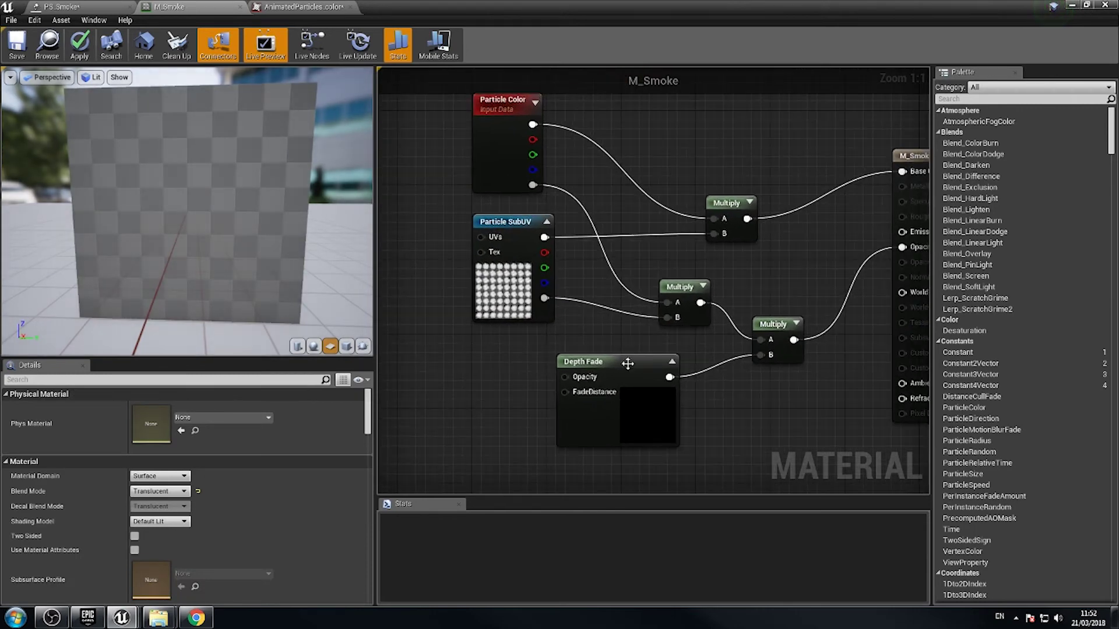
left_click(671, 275)
left_click_drag(671, 273, 671, 265)
left_click_drag(780, 330, 790, 292)
left_click(634, 367)
left_click_drag(634, 364, 671, 365)
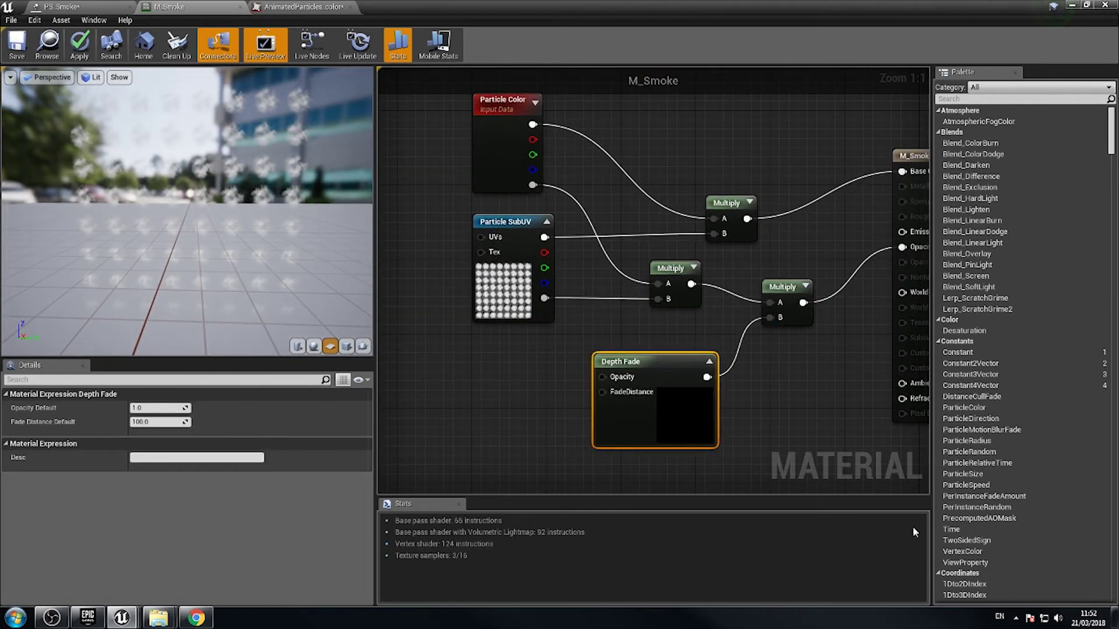
right_click_drag(723, 368, 711, 406)
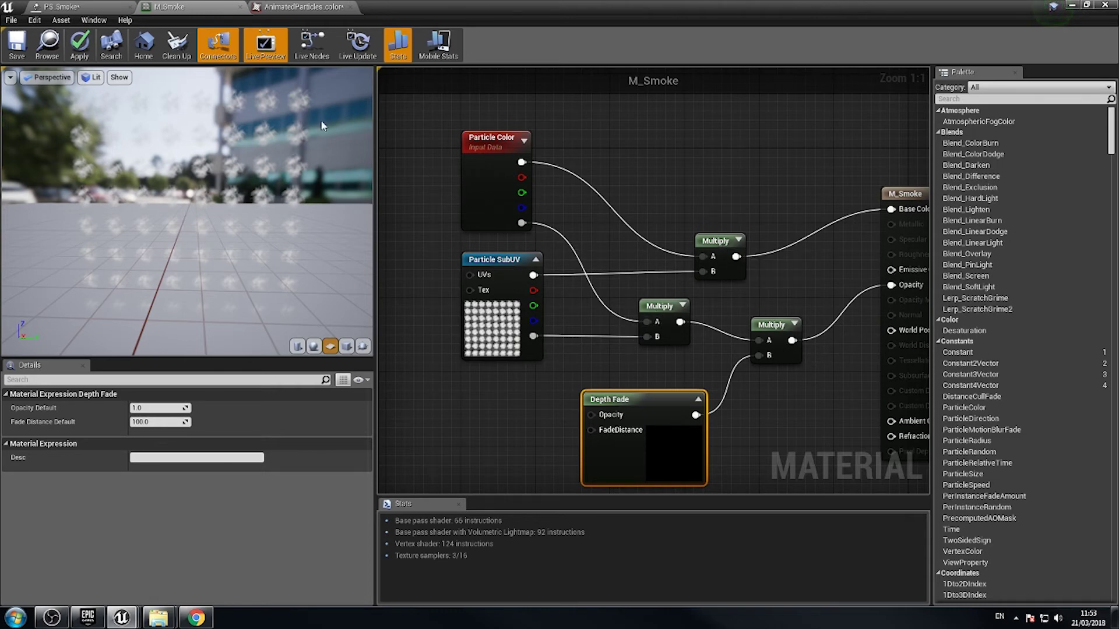
left_click(12, 56)
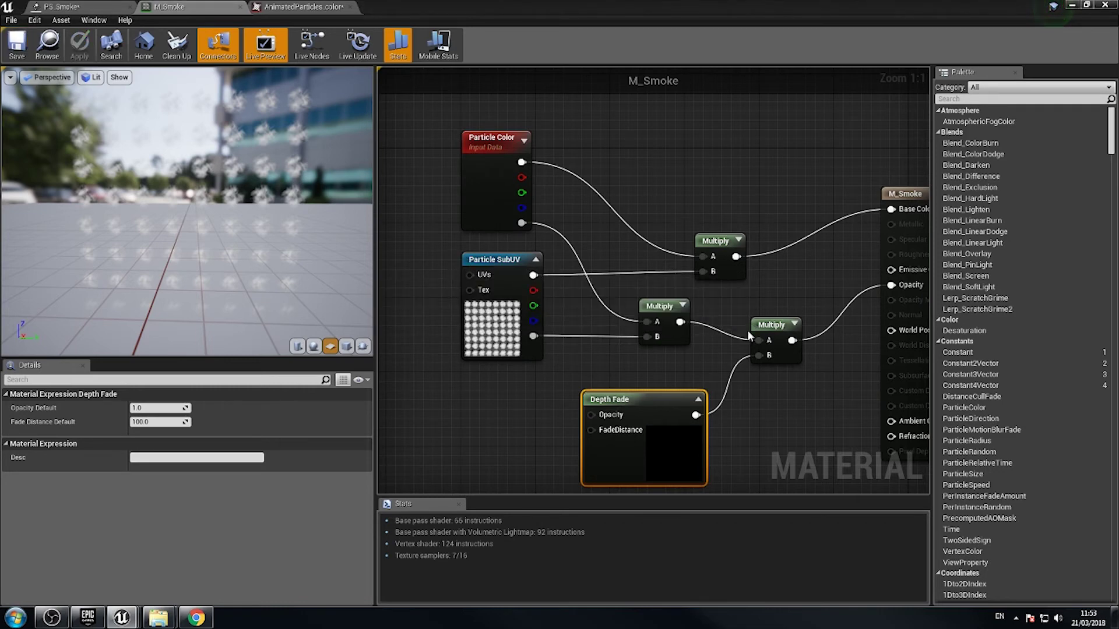
right_click_drag(733, 365, 652, 345)
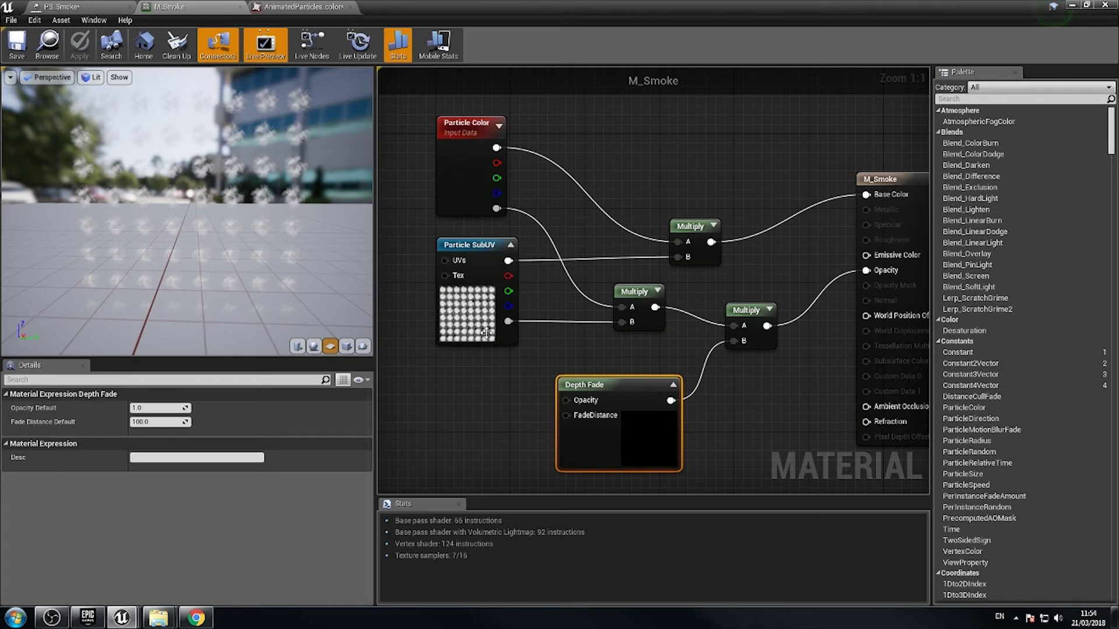
right_click_drag(473, 382, 511, 371)
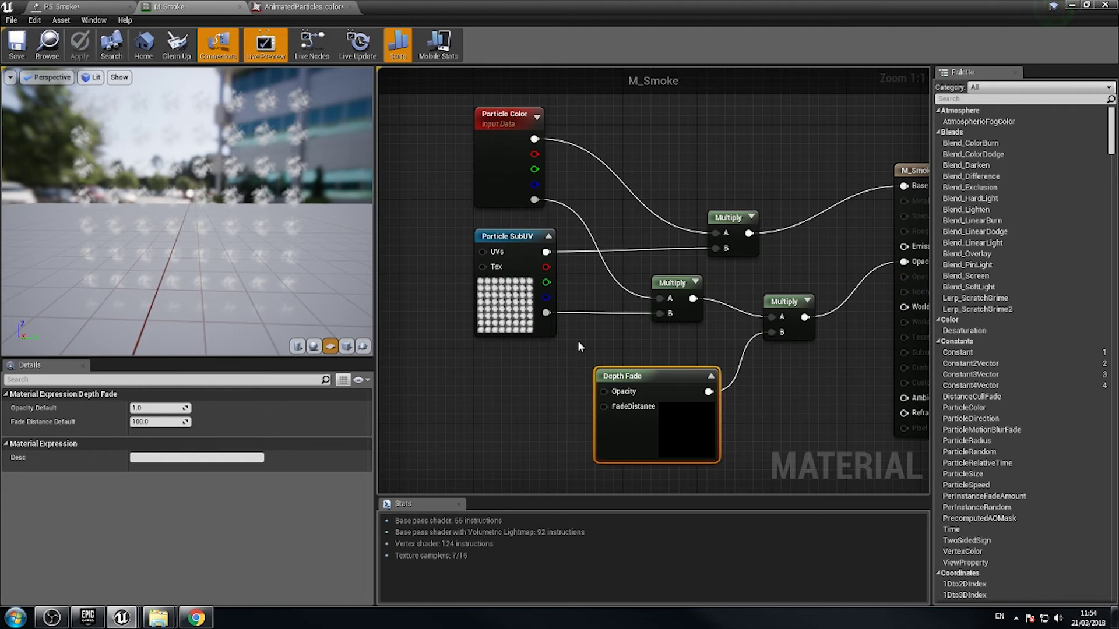
mouse_move(705, 366)
right_mouse_down()
mouse_move(608, 375)
mouse_move(691, 381)
right_mouse_up()
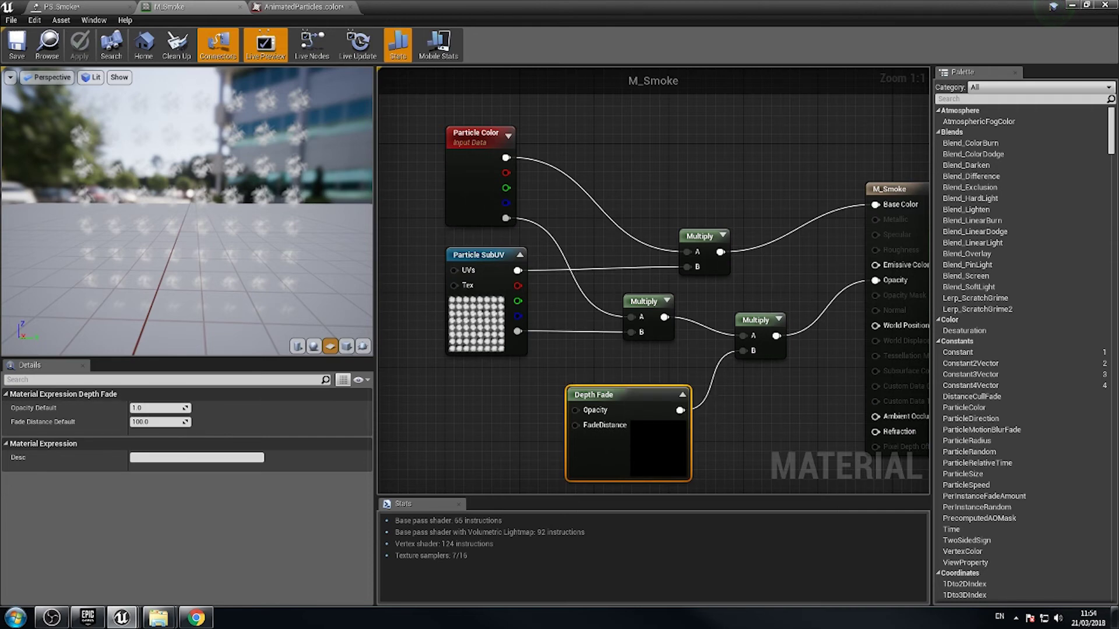
left_click_drag(165, 255, 236, 259)
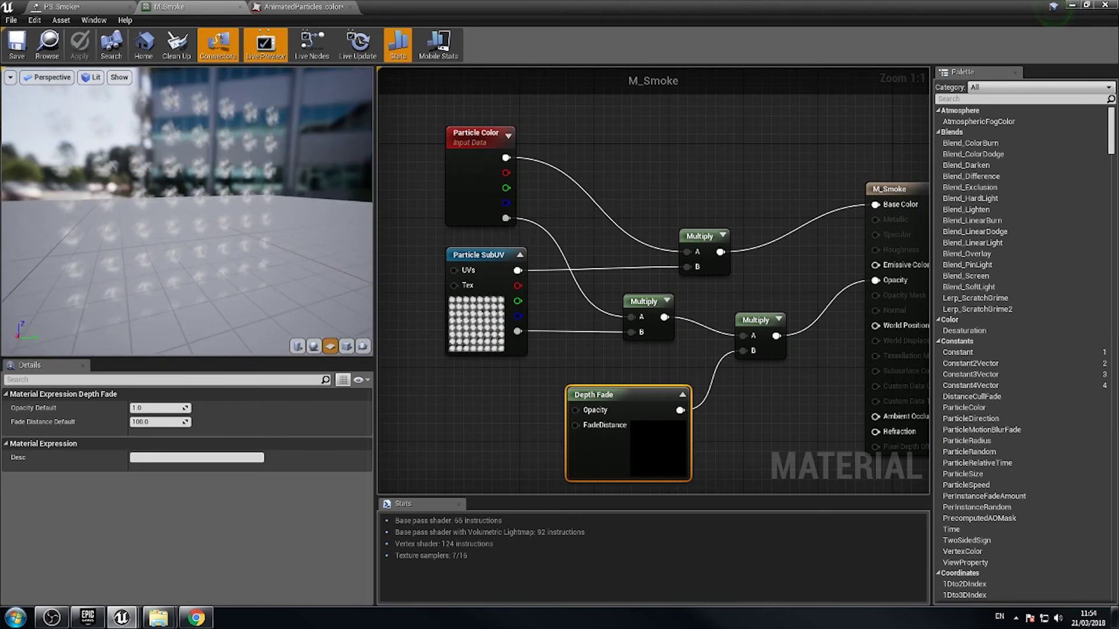
right_click_drag(661, 254, 679, 280)
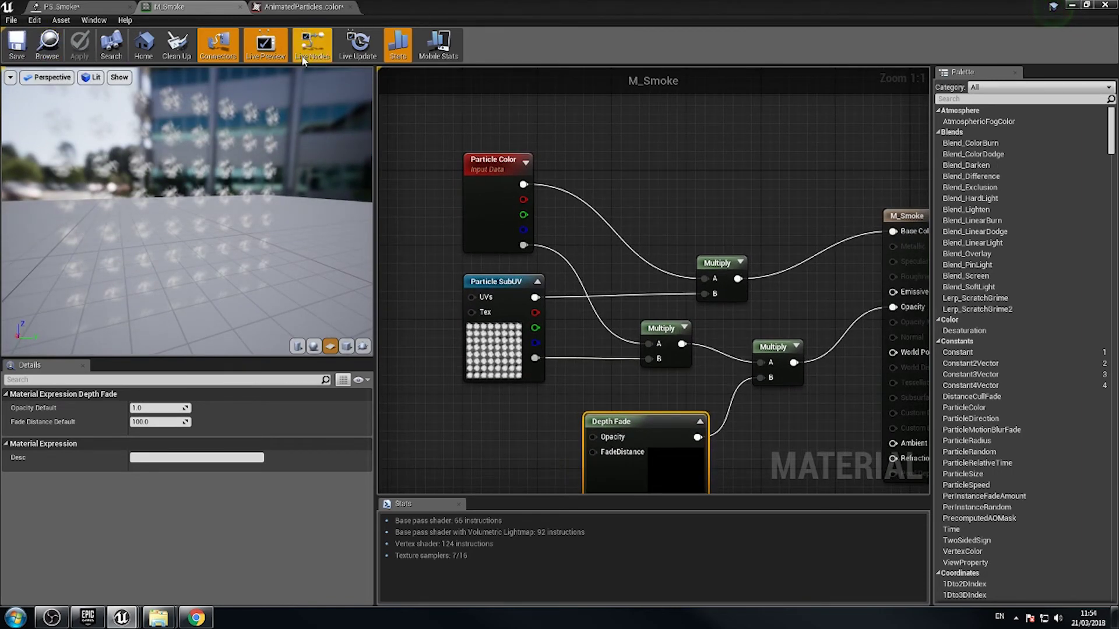
- Return to the PS_Smoke particle system and set the emitter's Sub UV interpolation method to Linear Blend
left_click(76, 9)
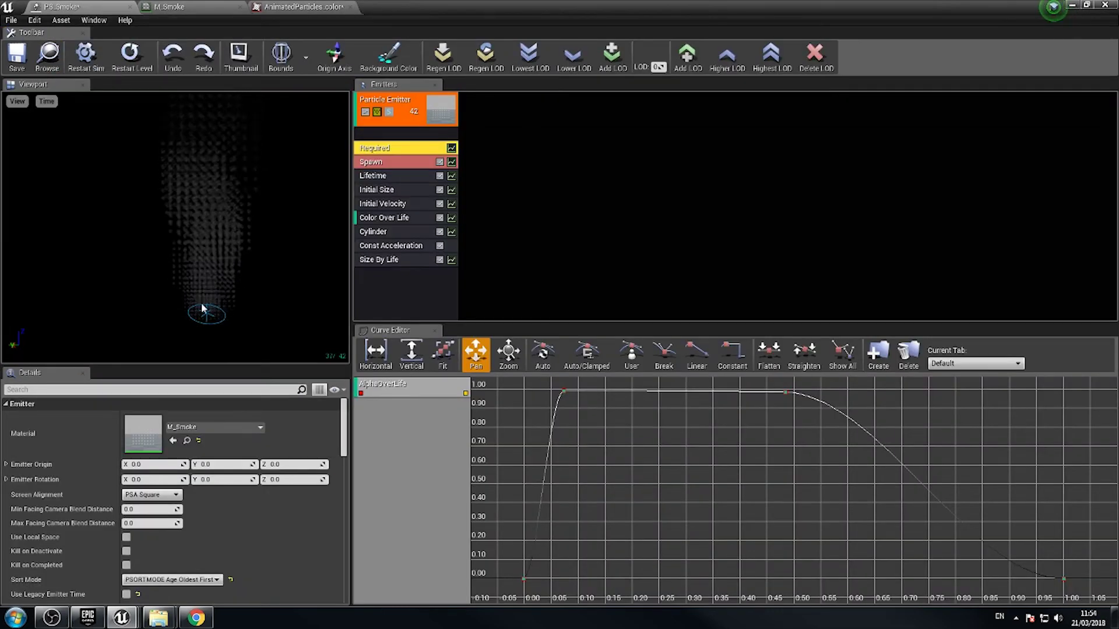
left_click_drag(202, 308, 251, 296)
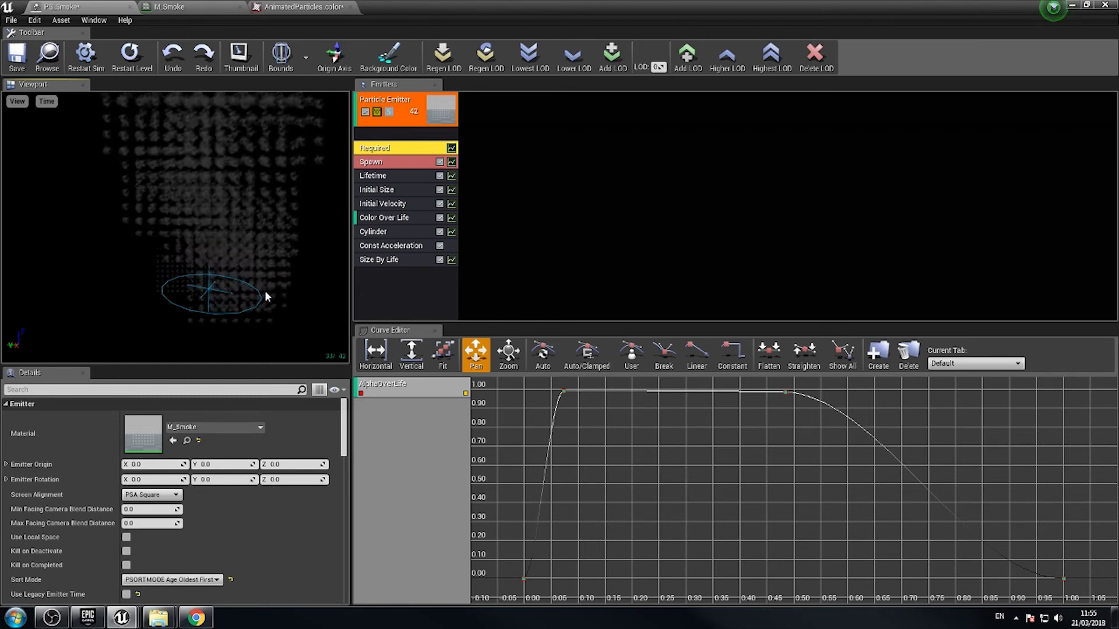
left_click_drag(163, 242, 199, 217)
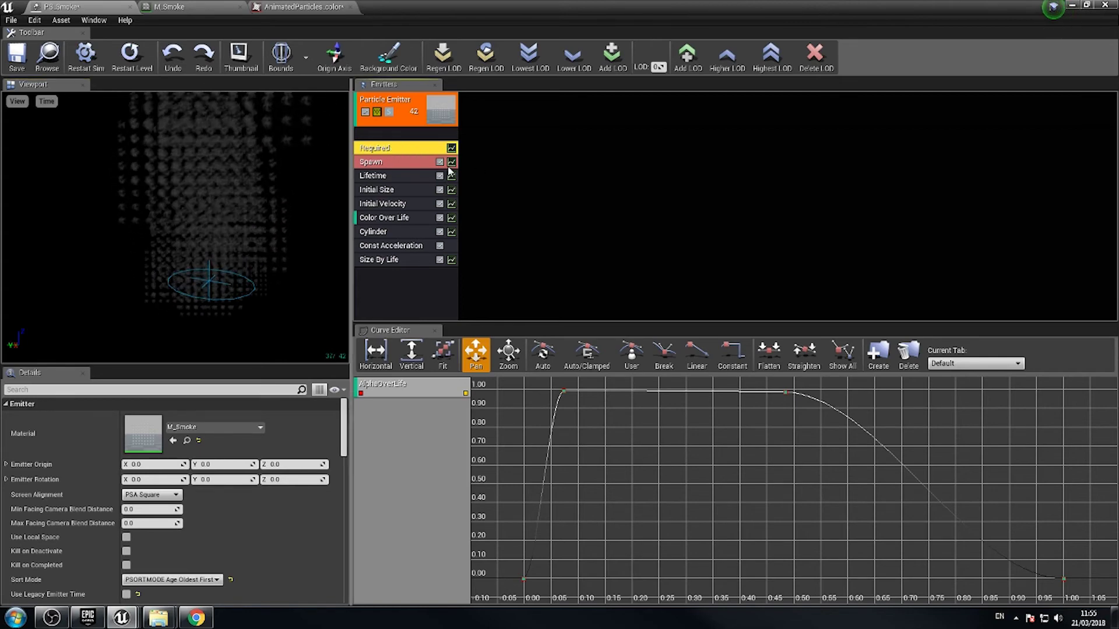
scroll(271, 443, "down", 3)
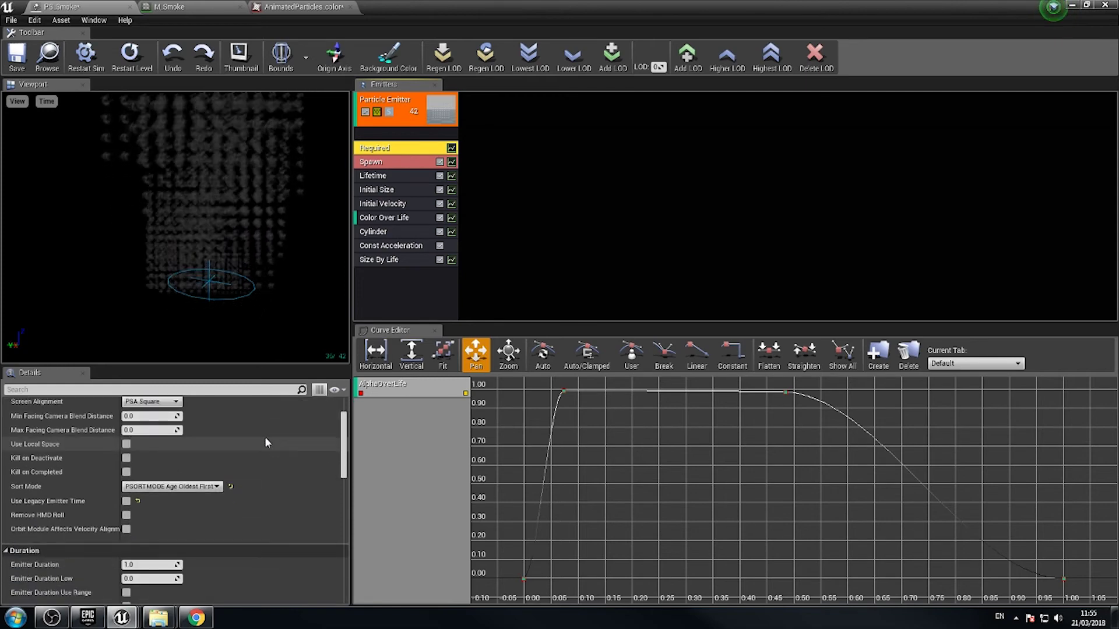
scroll(257, 466, "down", 6)
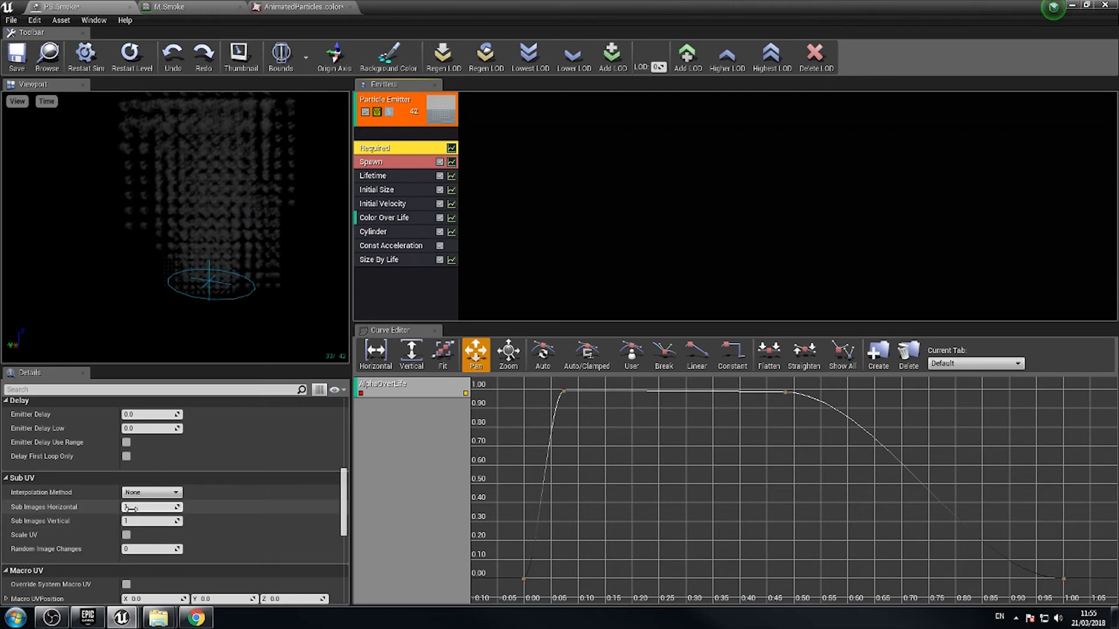
mouse_move(35, 494)
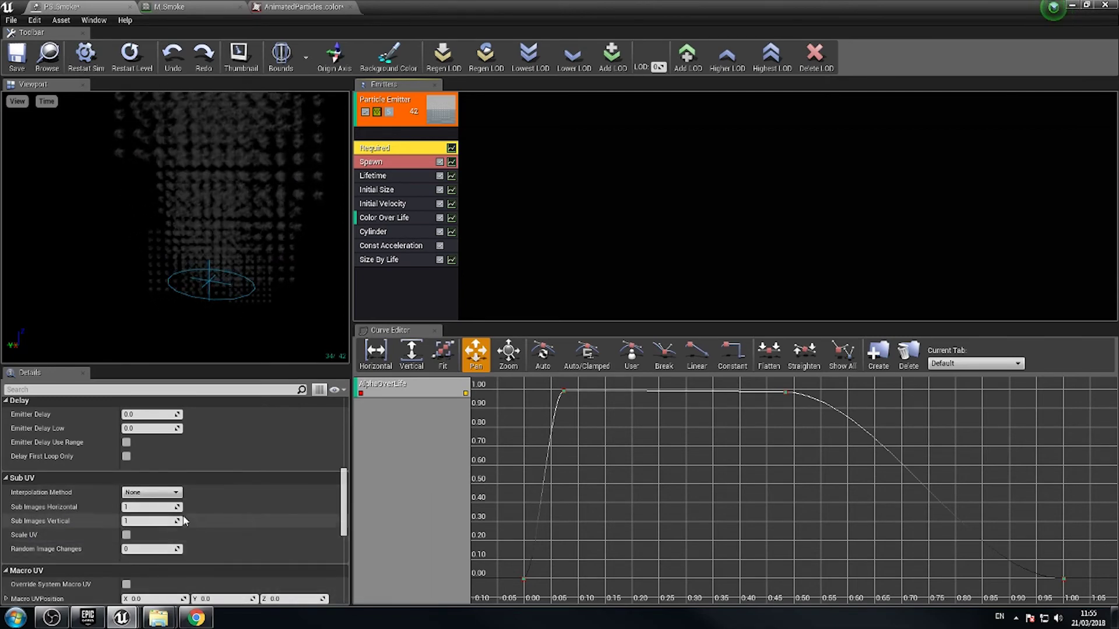
mouse_move(141, 494)
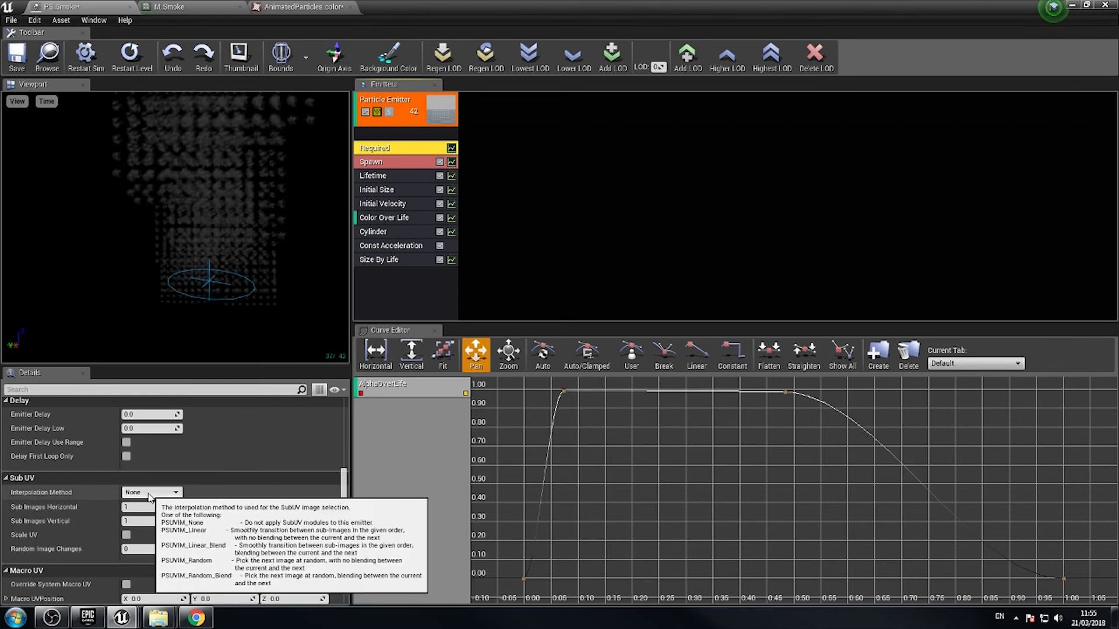
left_click(155, 493)
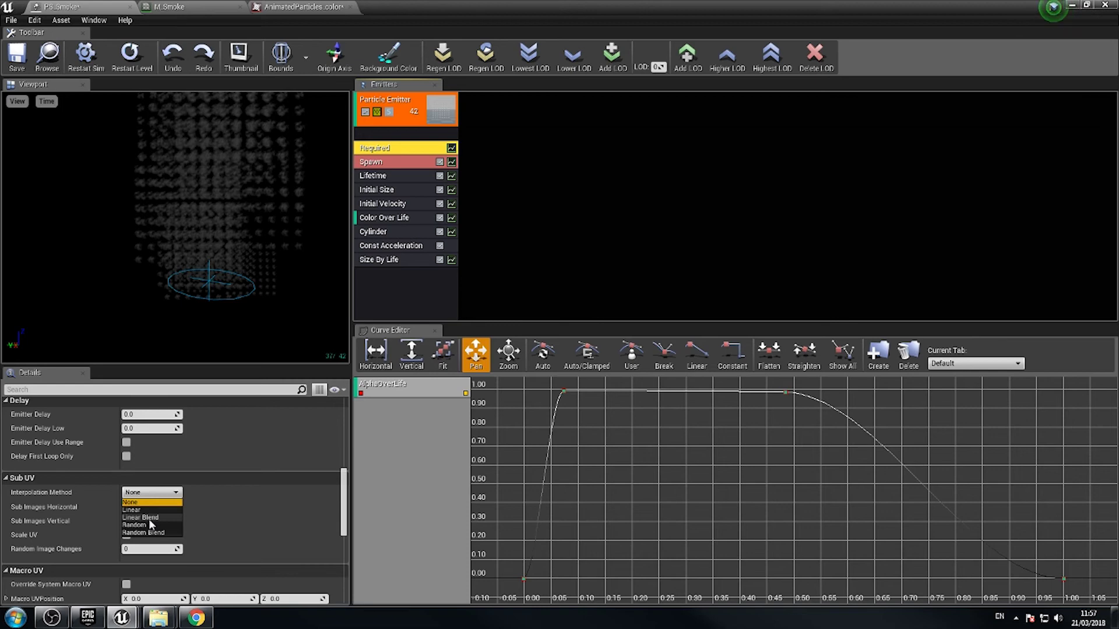
left_click(147, 518)
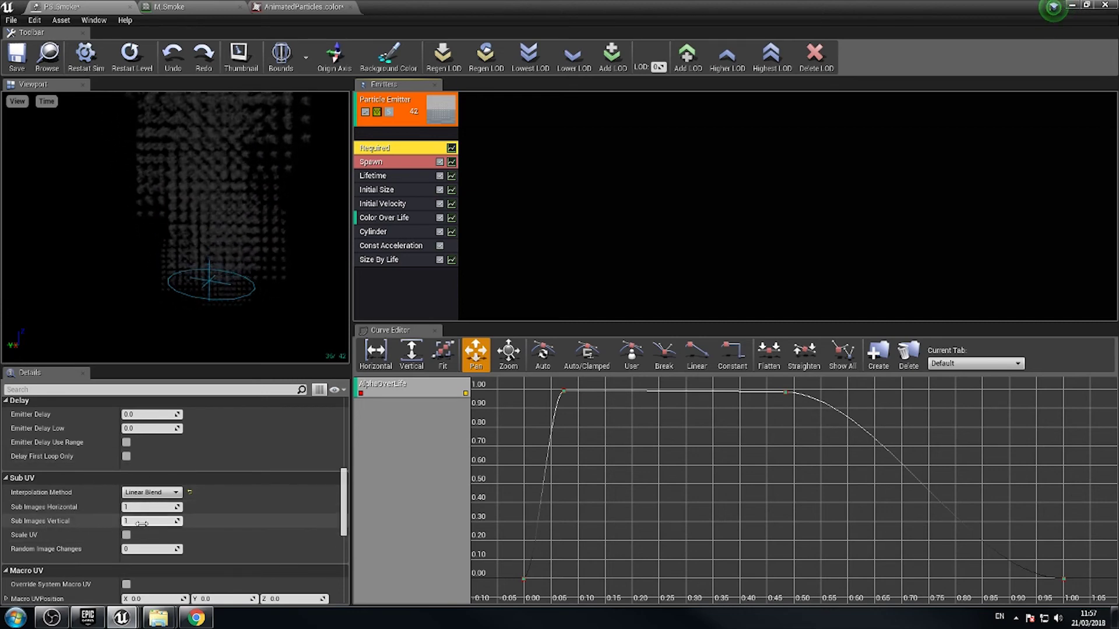
- Set both the horizontal and vertical Sub Images to 8 and check the smoke column in the viewport
left_click(150, 508)
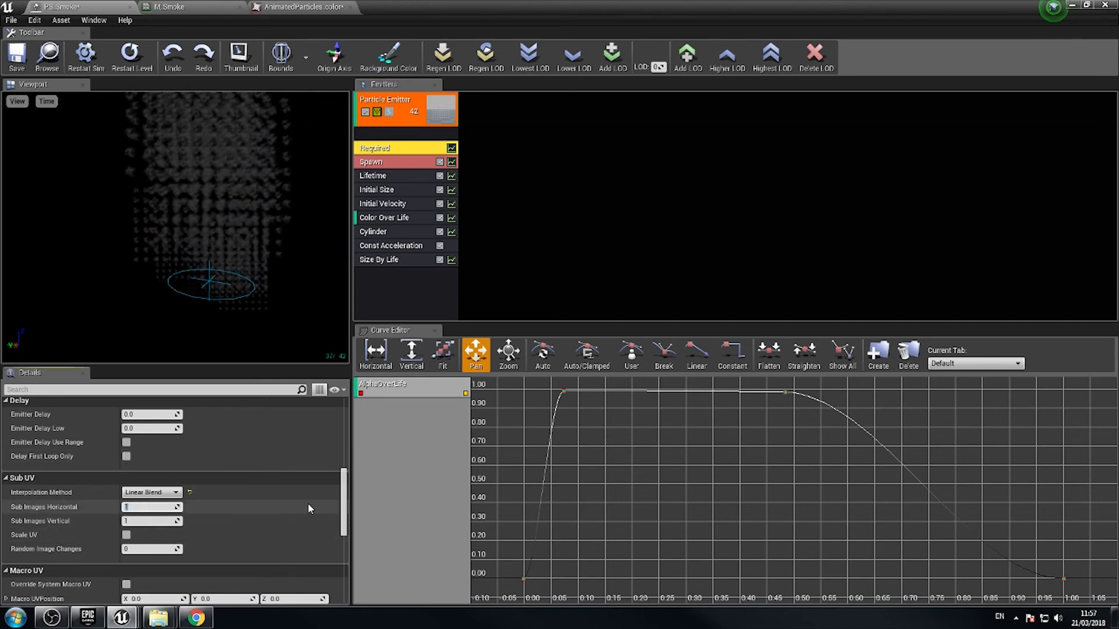
type("8")
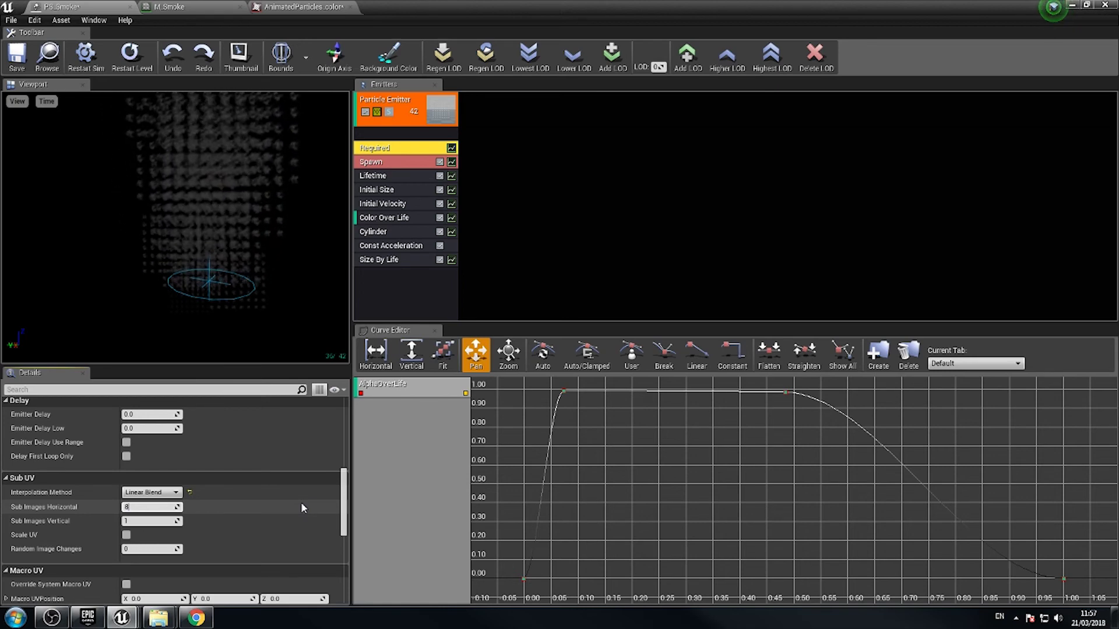
key("Tab")
type("8")
key("Return")
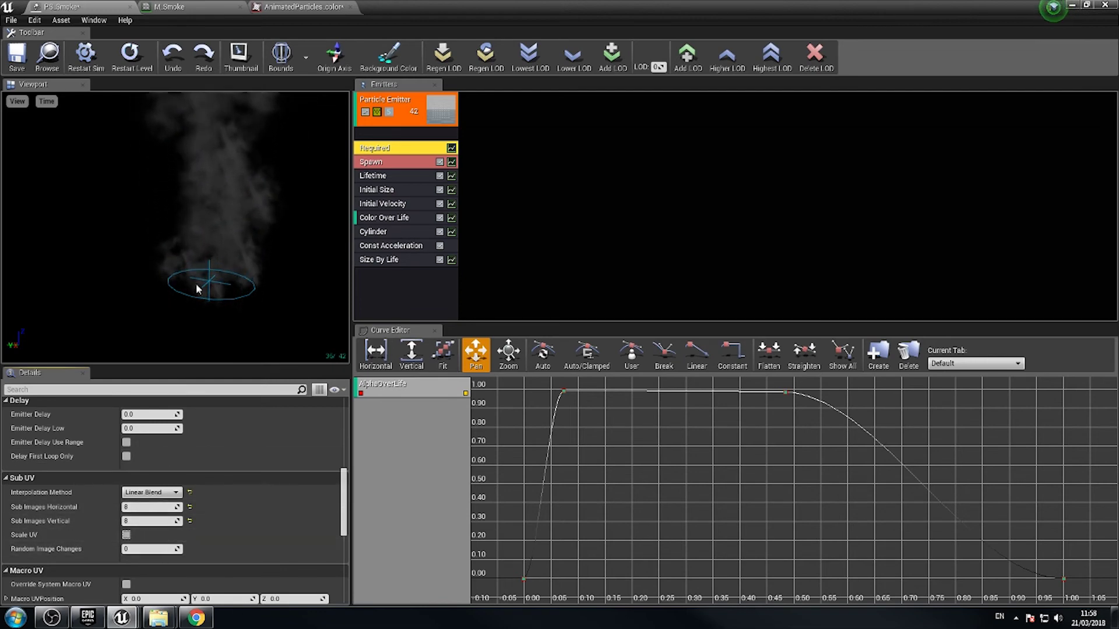
left_click_drag(204, 300, 209, 260)
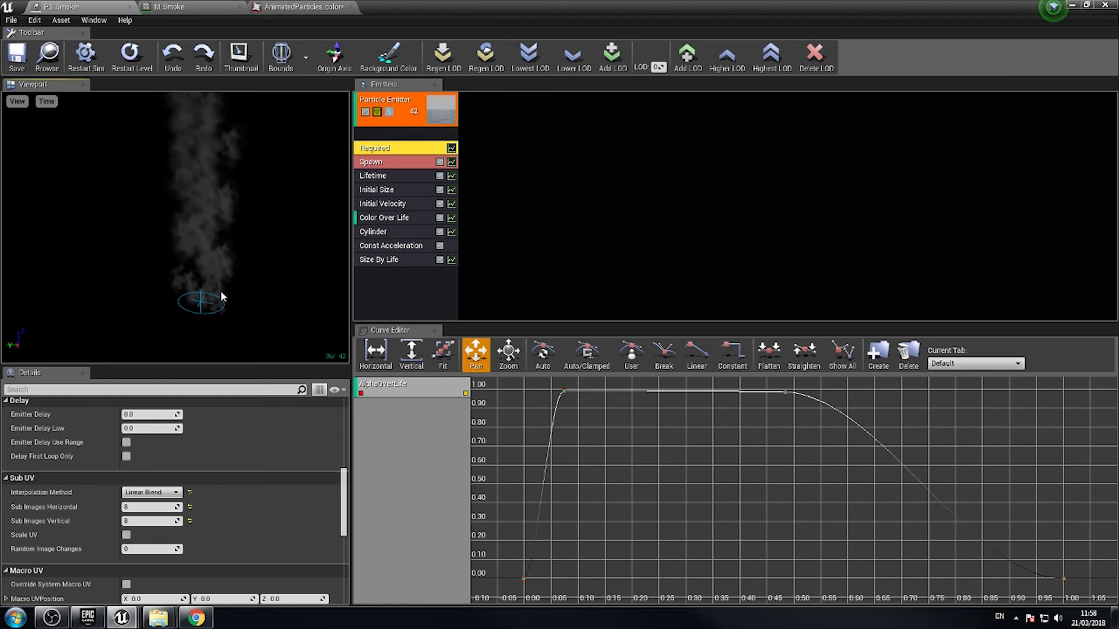
scroll(207, 353, "up", 4)
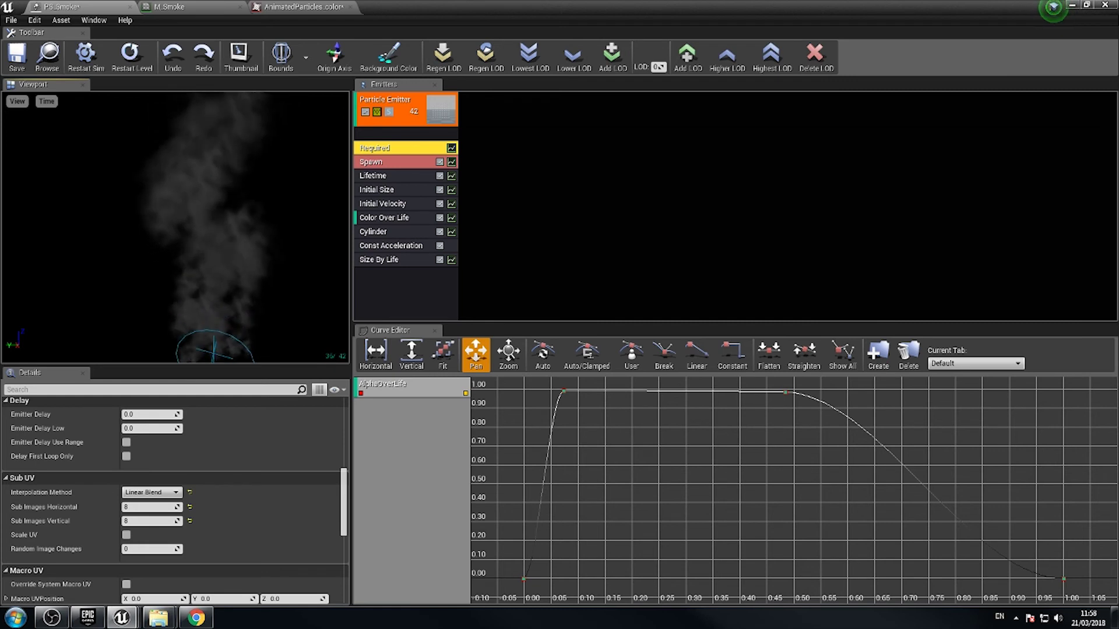
- Add a SubImage Index module from the SubUV group to the smoke emitter
left_click_drag(207, 354, 196, 342)
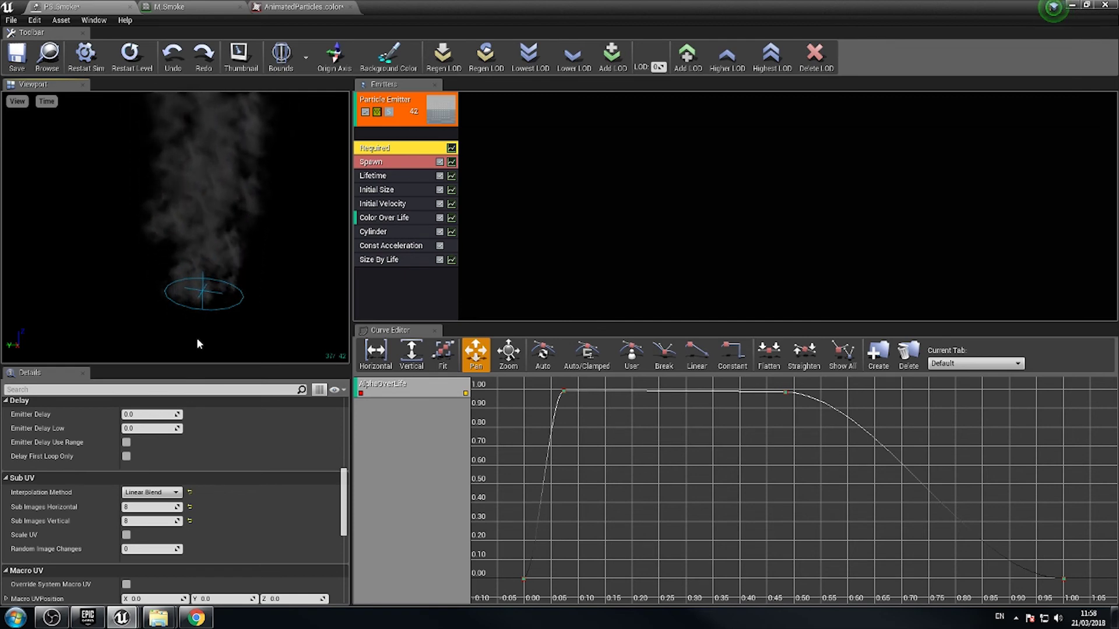
right_click_drag(218, 262, 218, 308)
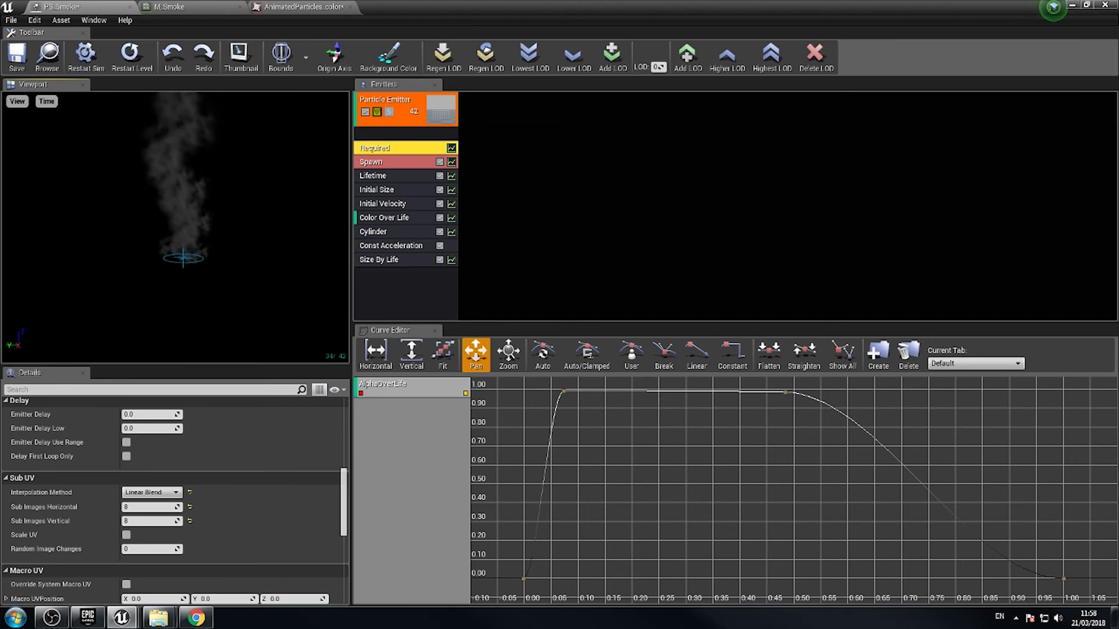
left_click_drag(218, 308, 238, 304)
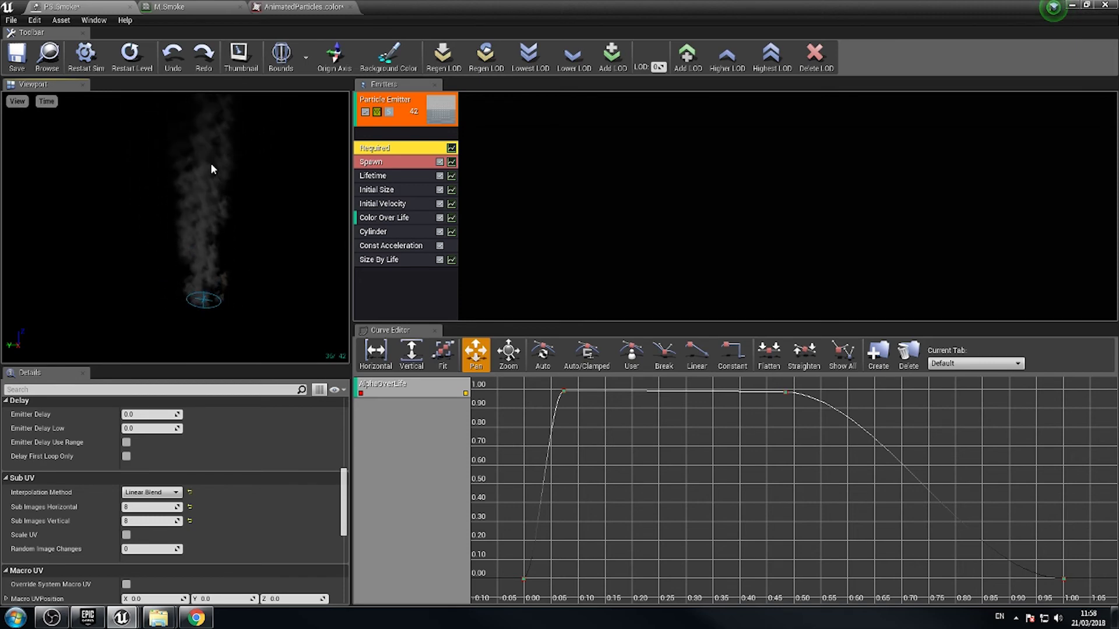
right_click(384, 278)
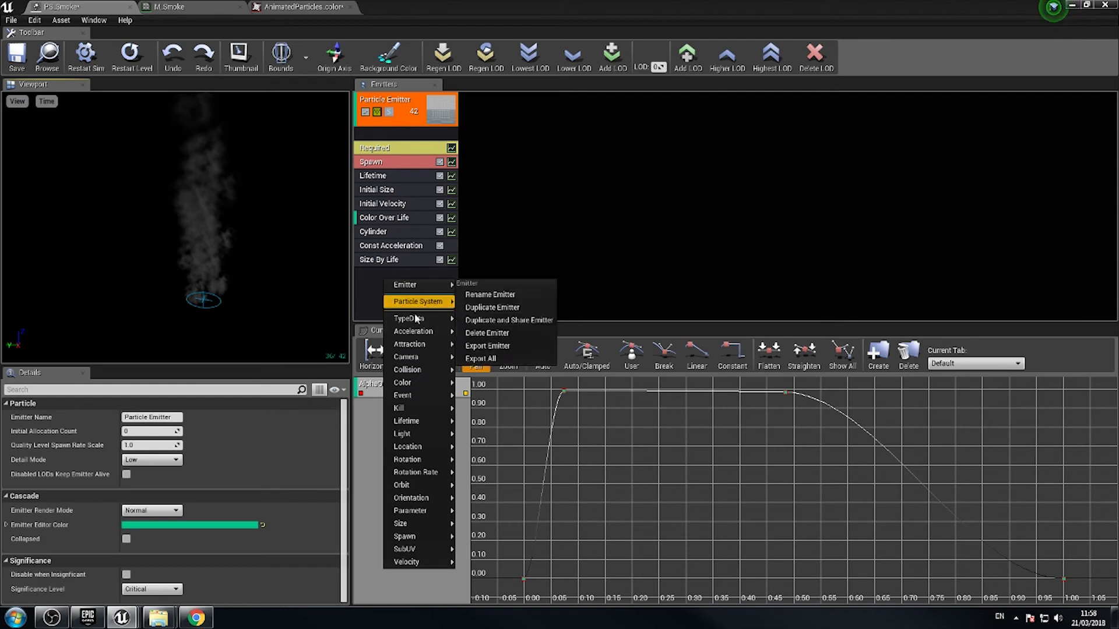
mouse_move(412, 486)
mouse_move(413, 553)
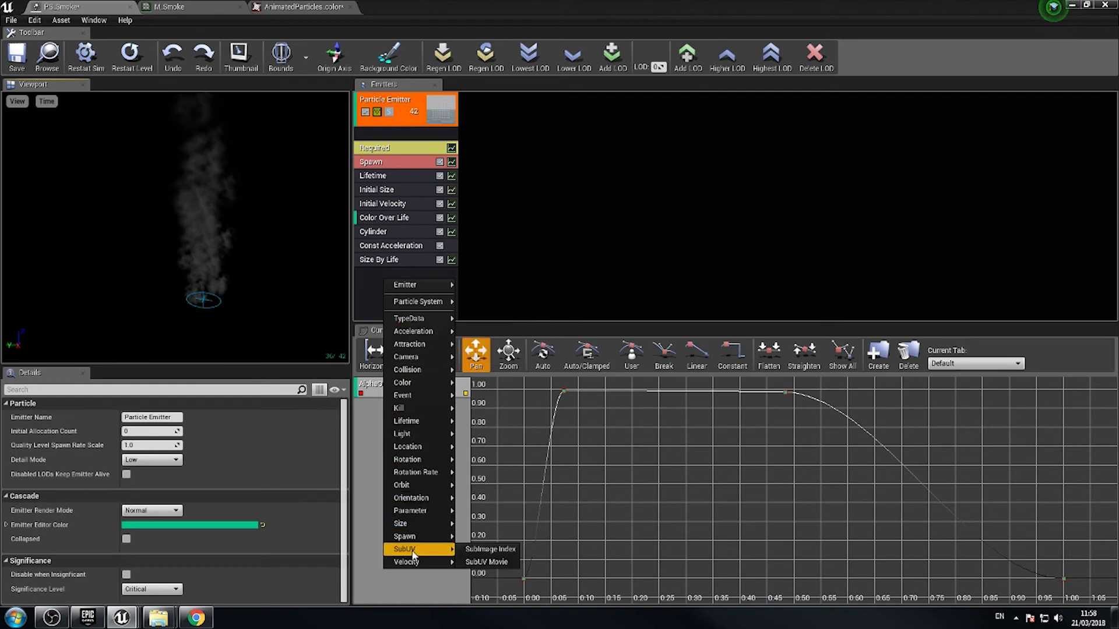
left_click(490, 549)
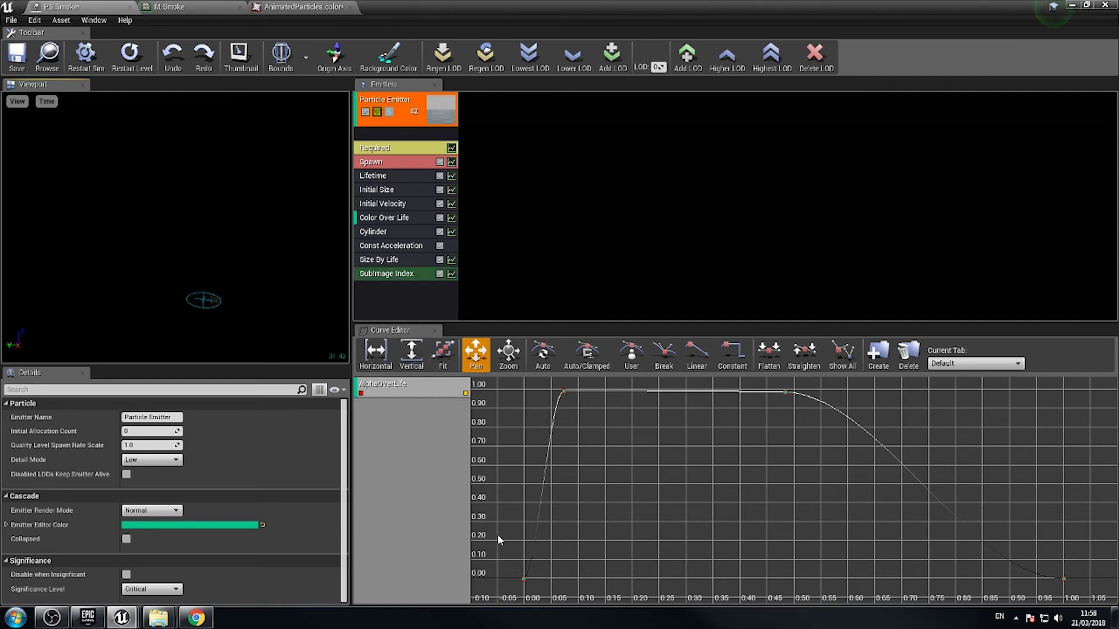
- Expand the SubImage Index module's constant curve distribution down to the settings of points 0 and 1
left_click(398, 278)
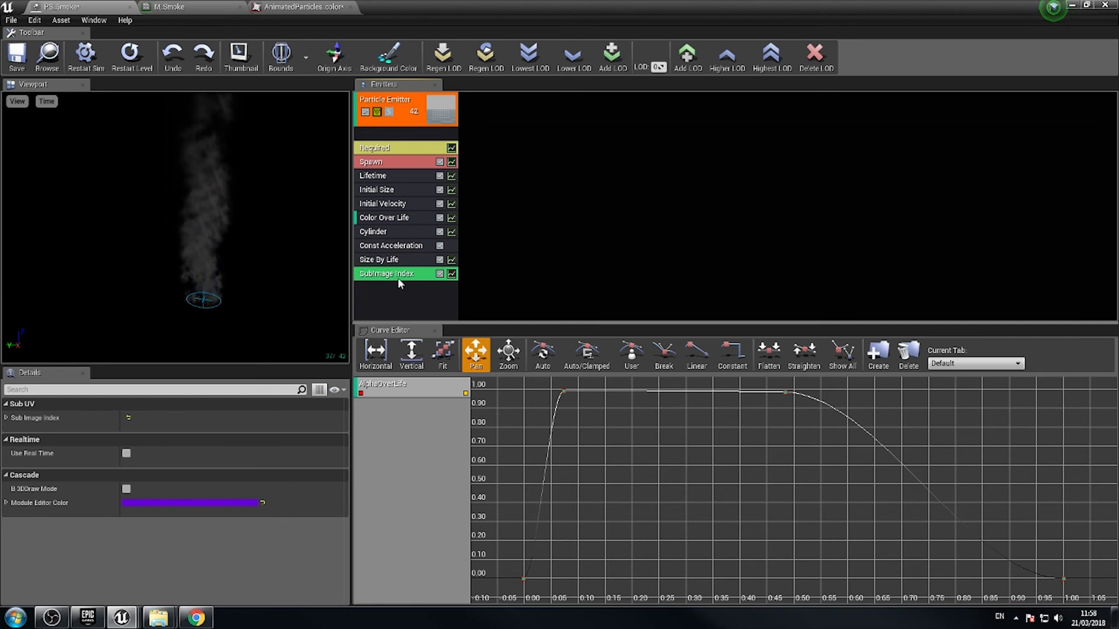
left_click(395, 293)
left_click(398, 277)
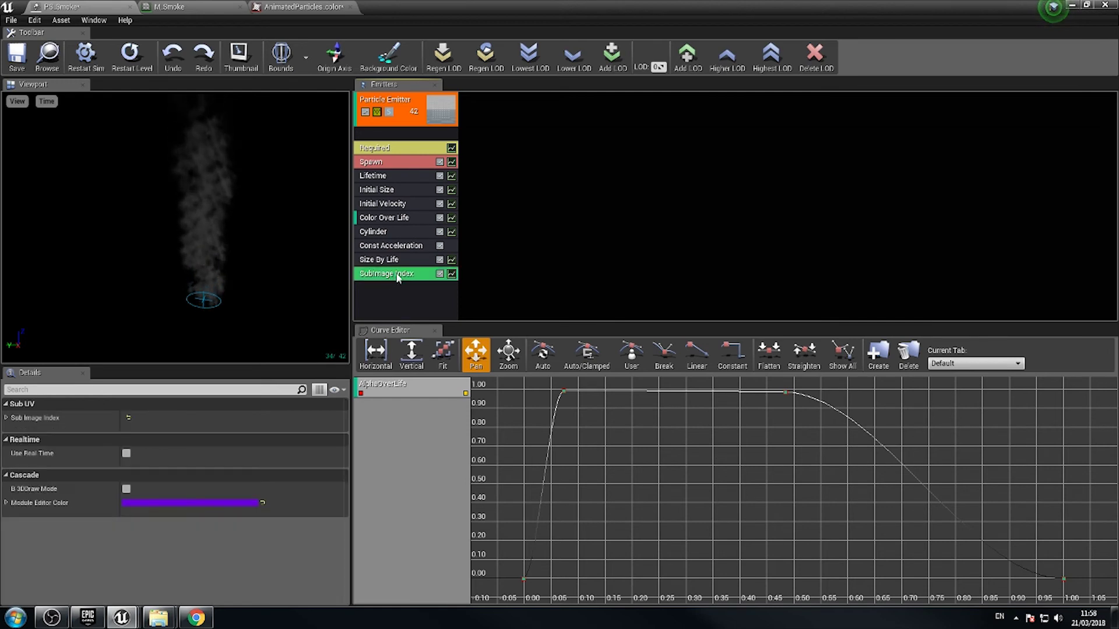
left_click(6, 418)
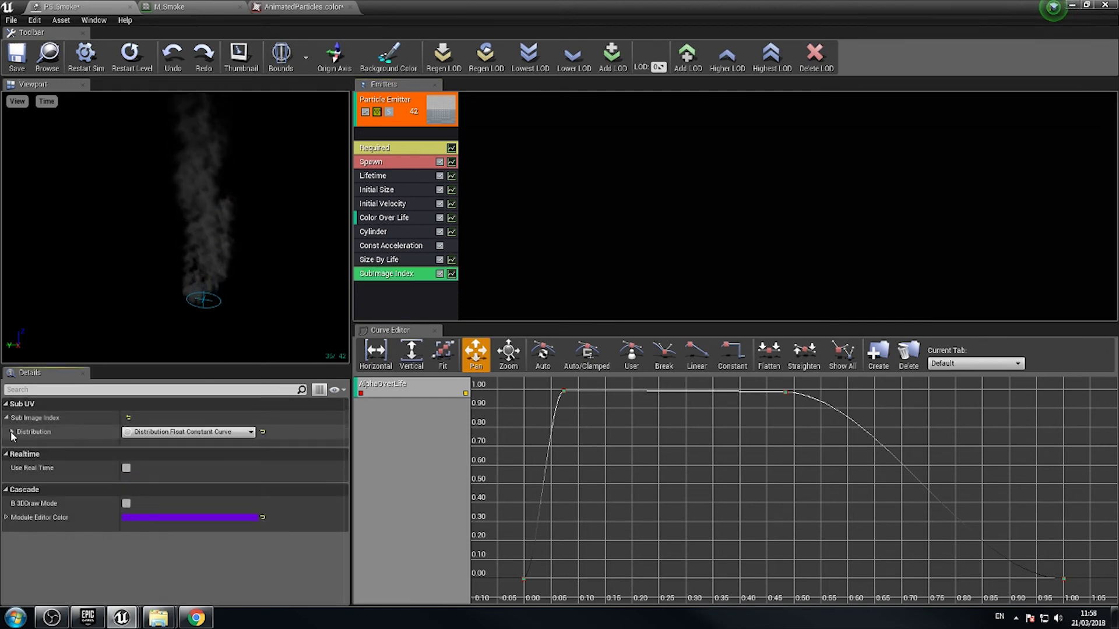
left_click(11, 432)
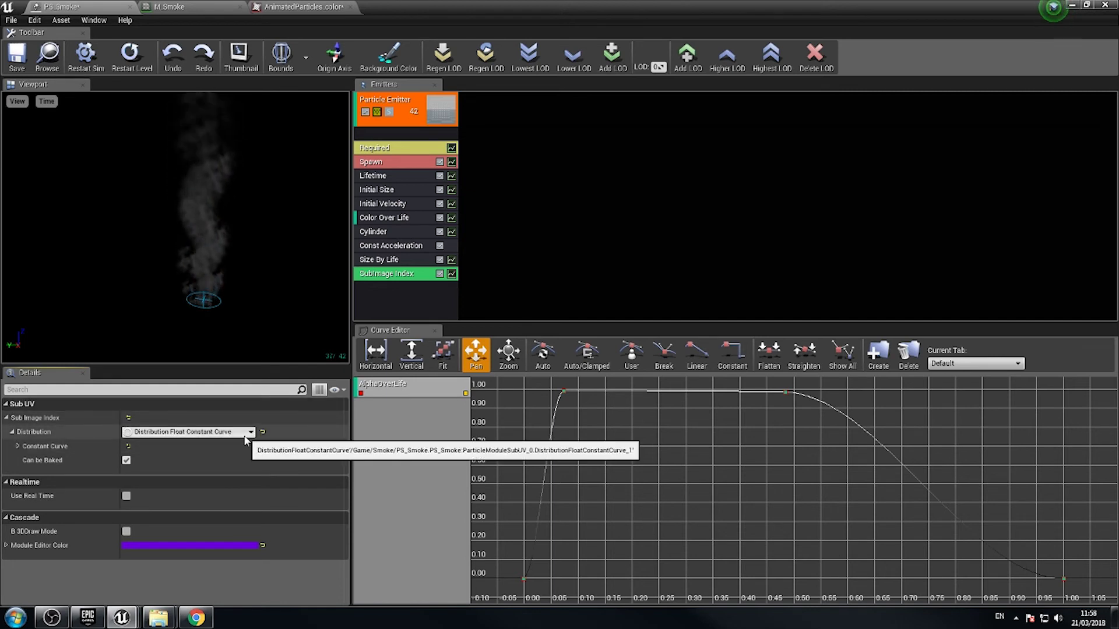
left_click(17, 446)
left_click(24, 462)
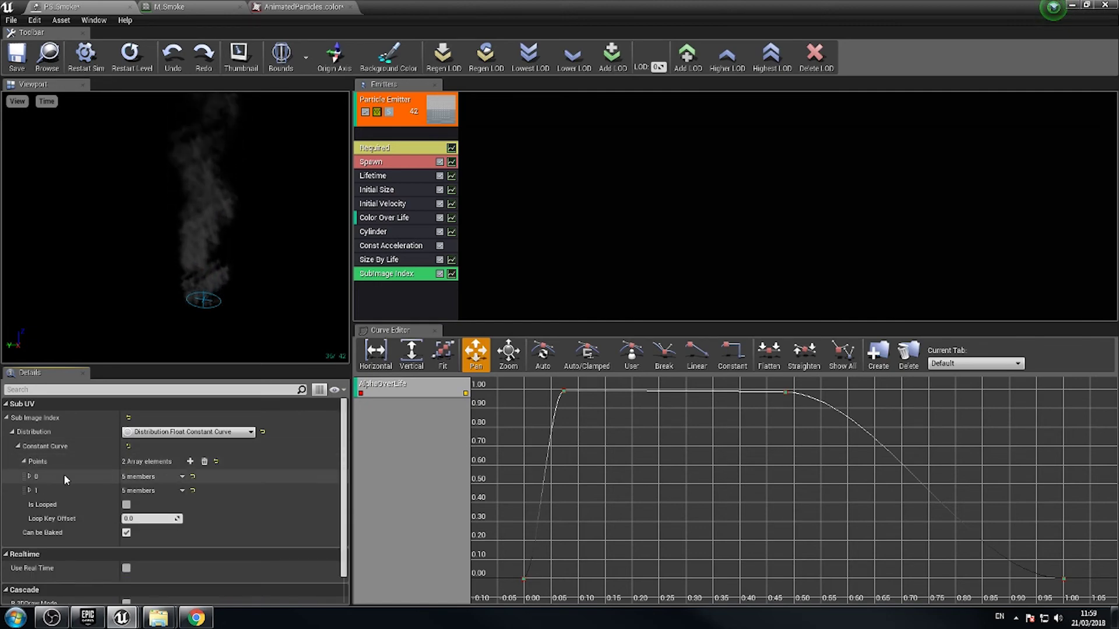
left_click(29, 476)
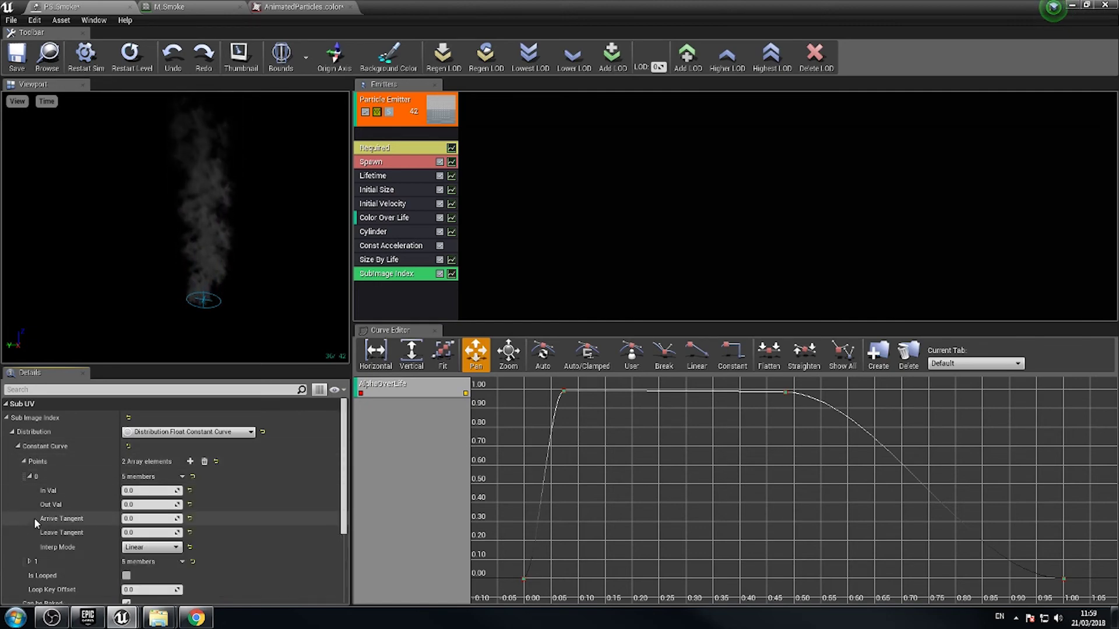
left_click(30, 561)
scroll(199, 512, "down", 2)
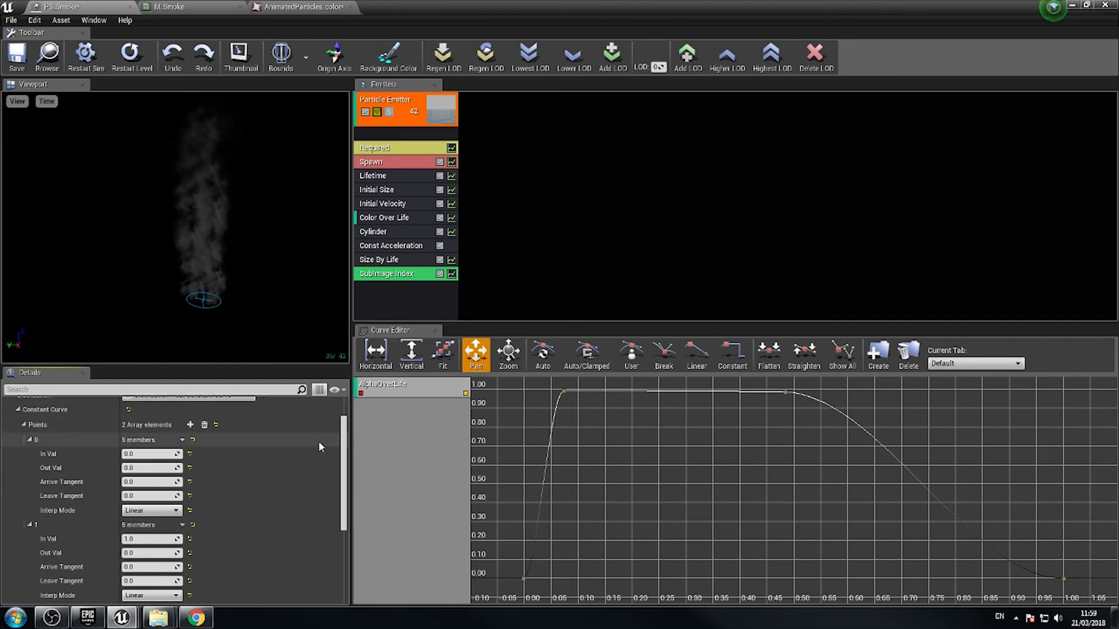
- Set the Out Val of the SubImage Index curve's point 1 to 63 and check the smoke animation in the viewport
left_click_drag(343, 431, 349, 414)
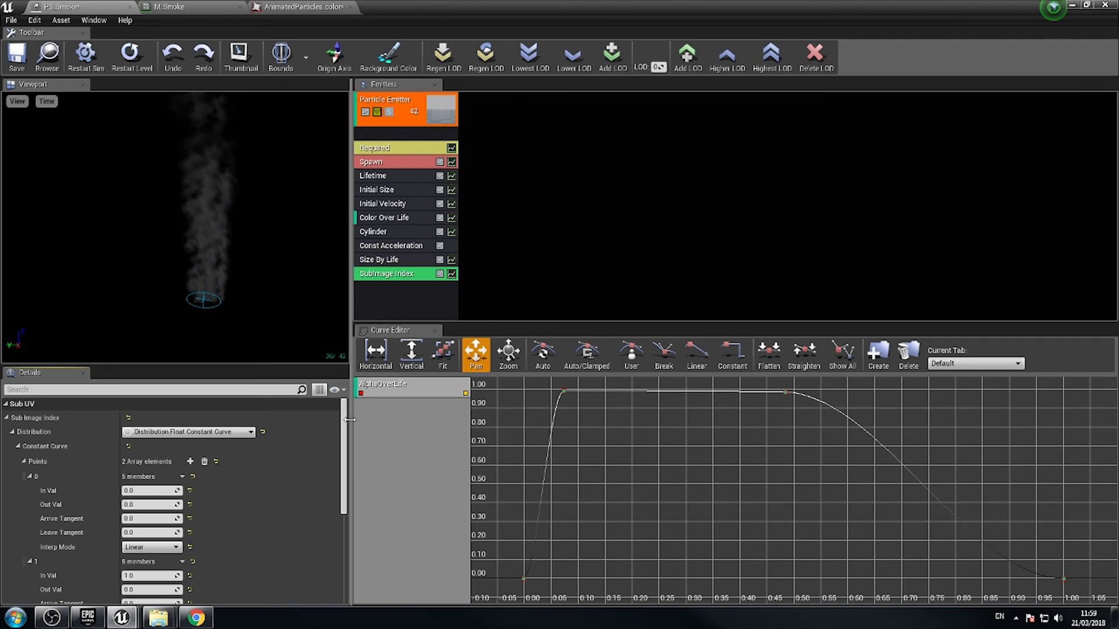
left_click_drag(345, 423, 352, 437)
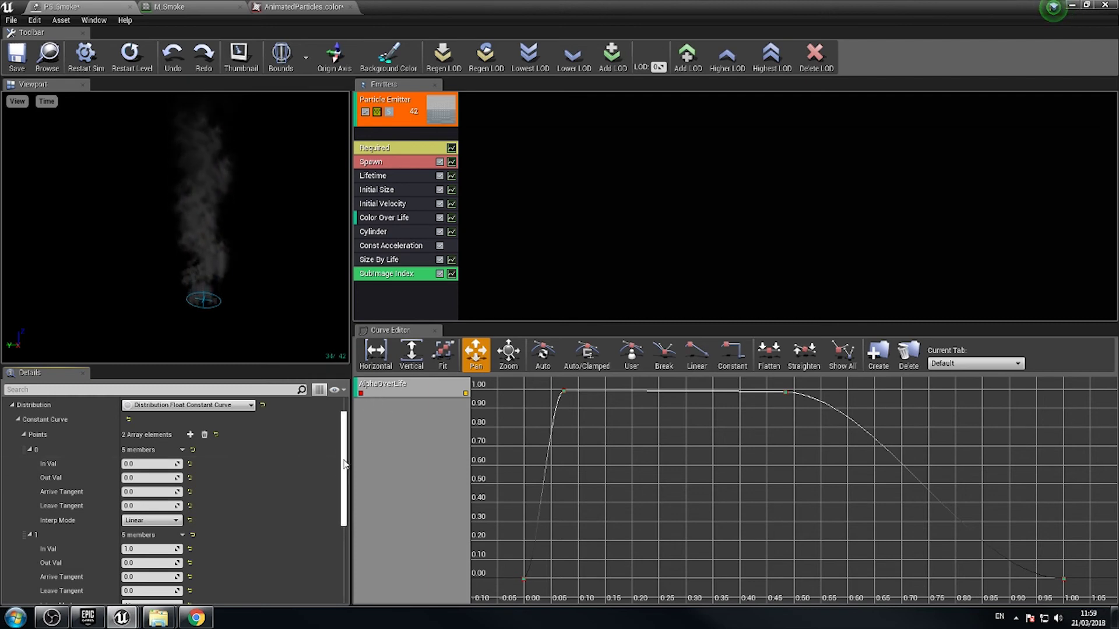
left_click_drag(344, 464, 344, 475)
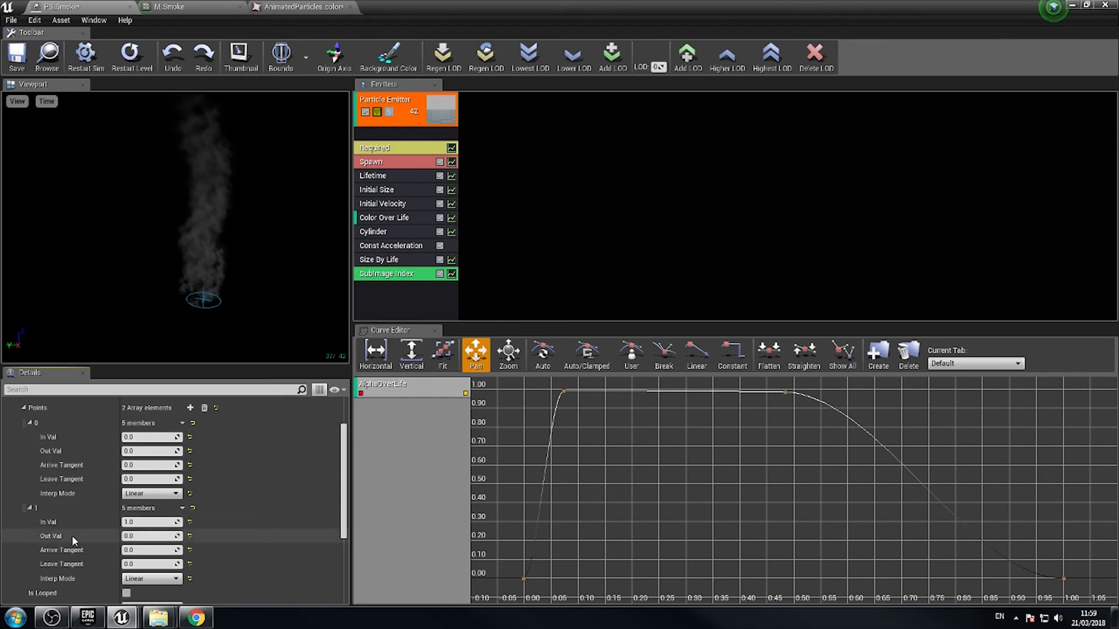
left_click(154, 536)
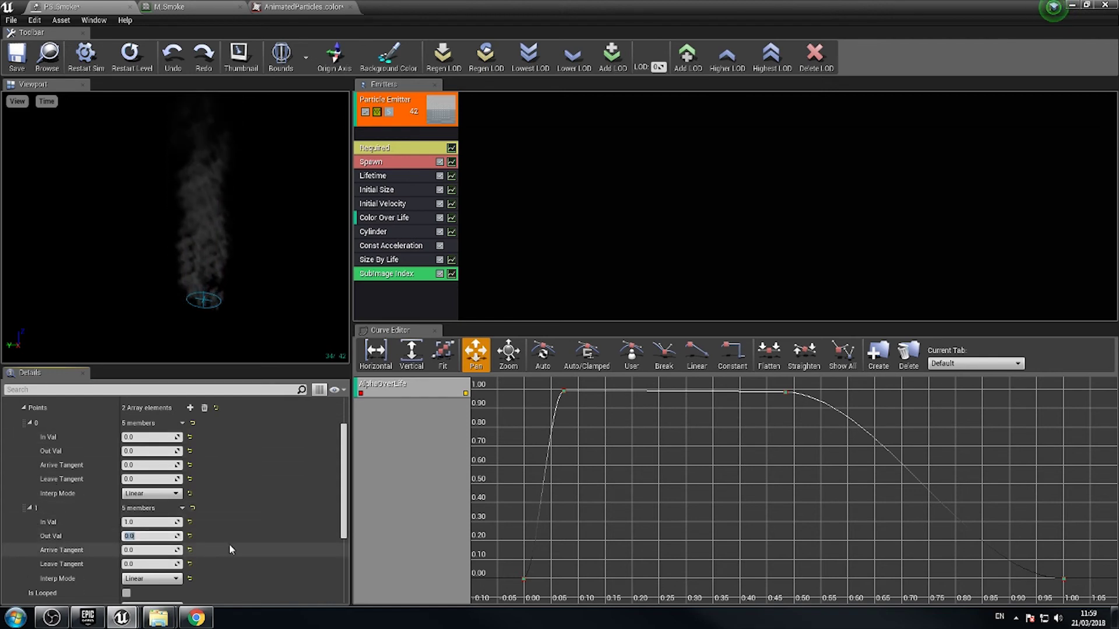
type("63")
key("Return")
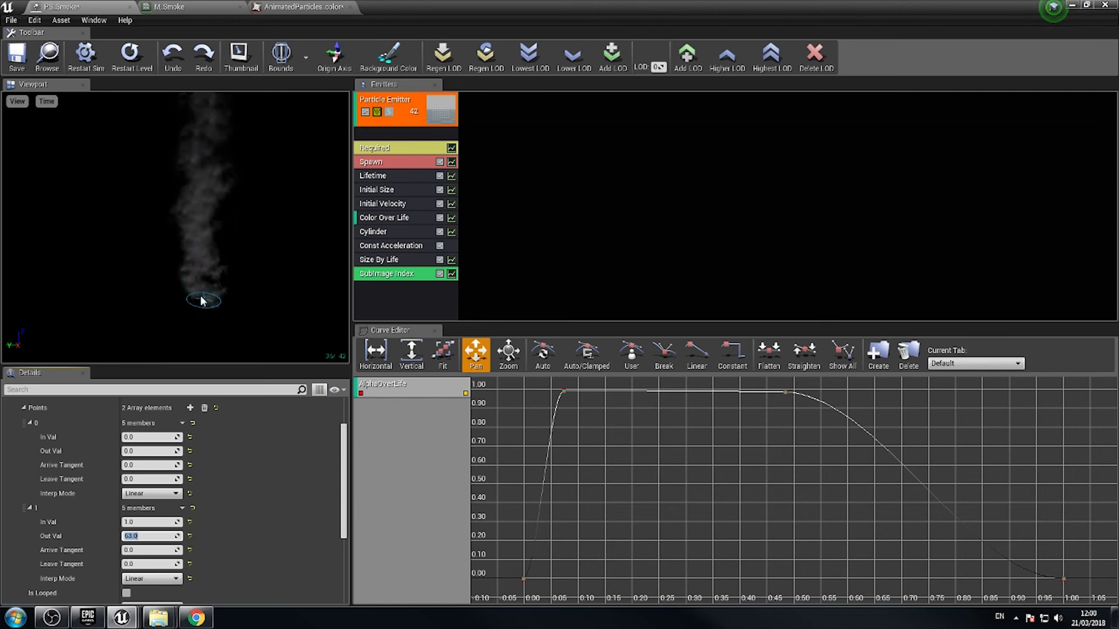
left_click_drag(209, 288, 198, 298)
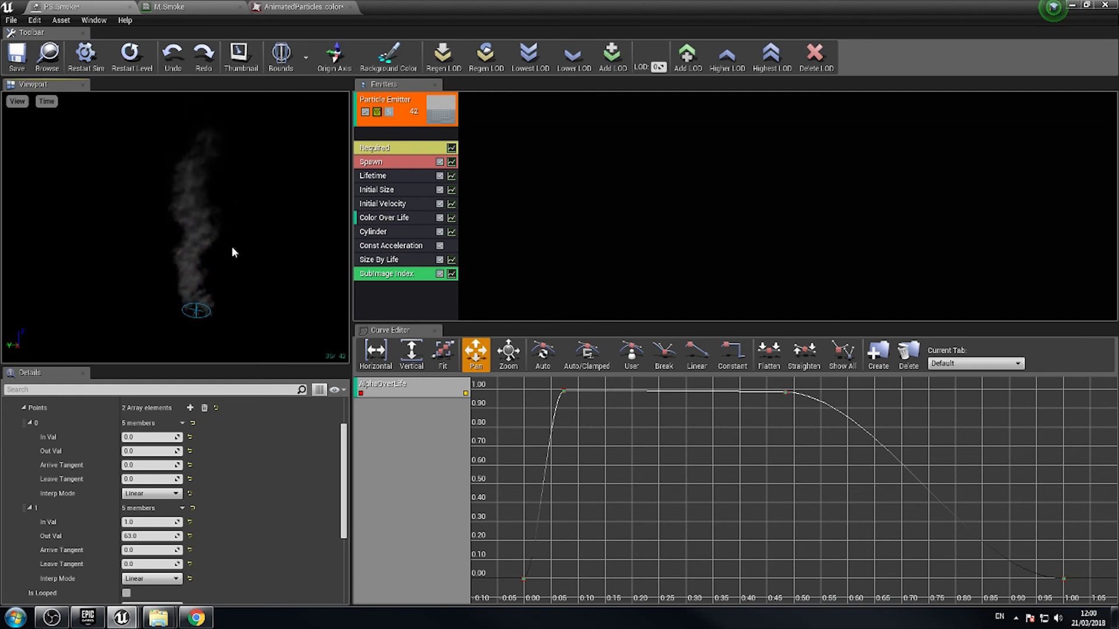
left_click_drag(181, 288, 194, 312)
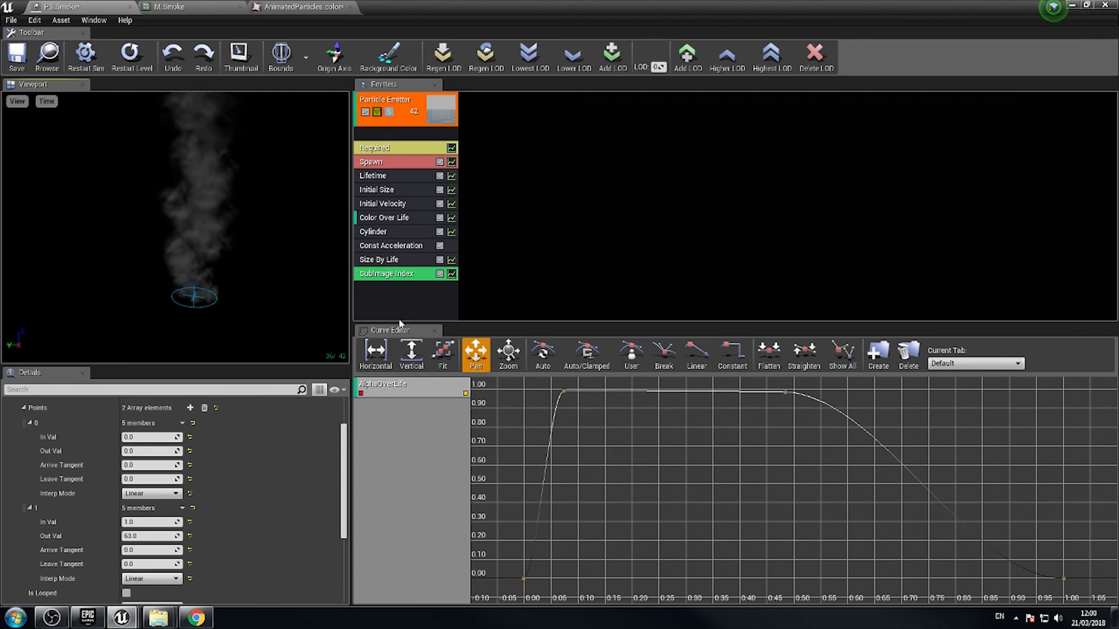
- Add an Initial Rotation module to the emitter and view its Start Rotation distribution range
left_click_drag(400, 323, 400, 368)
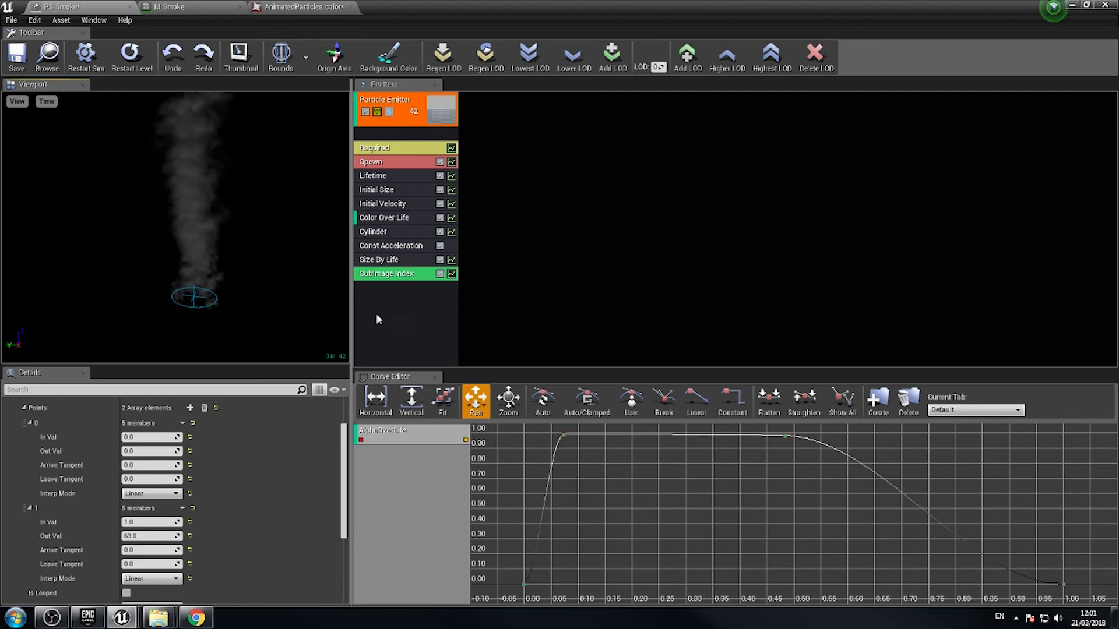
right_click(369, 288)
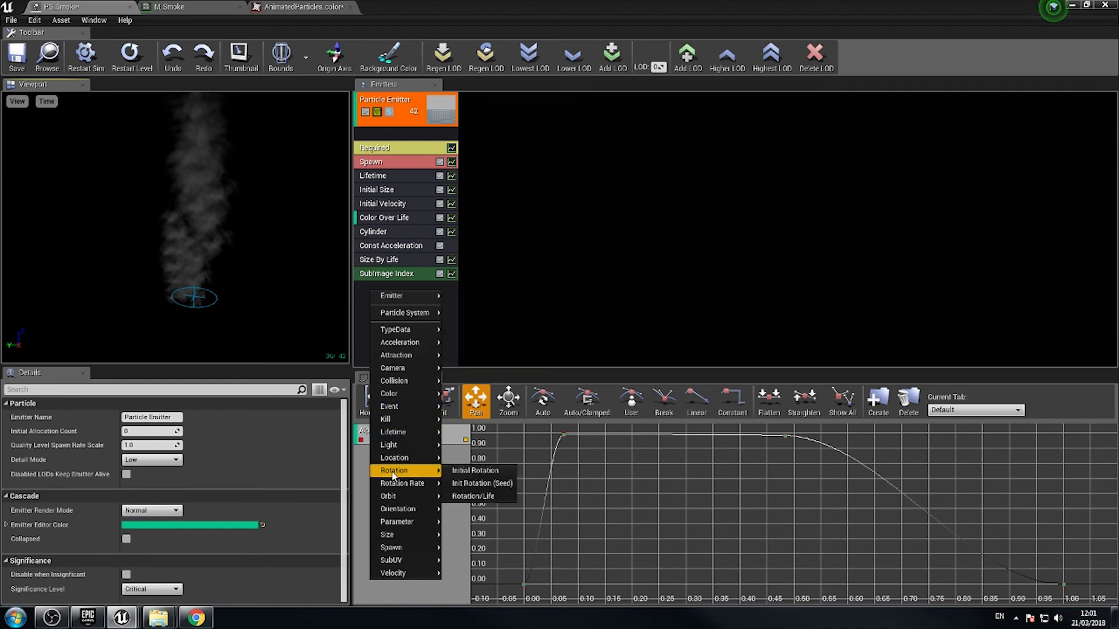
left_click(475, 471)
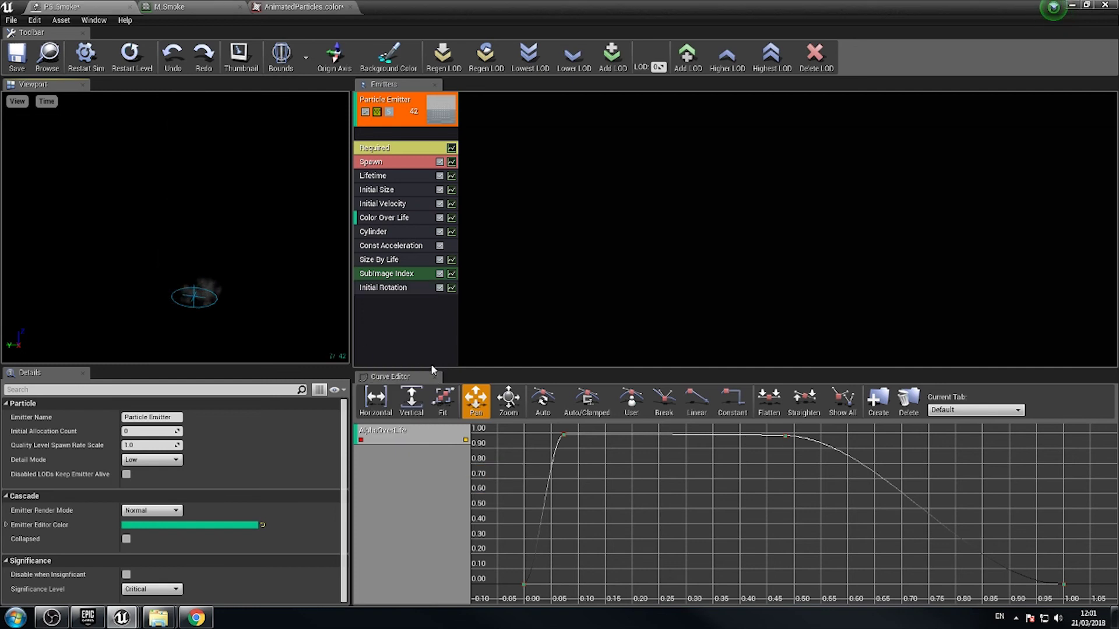
left_click(388, 288)
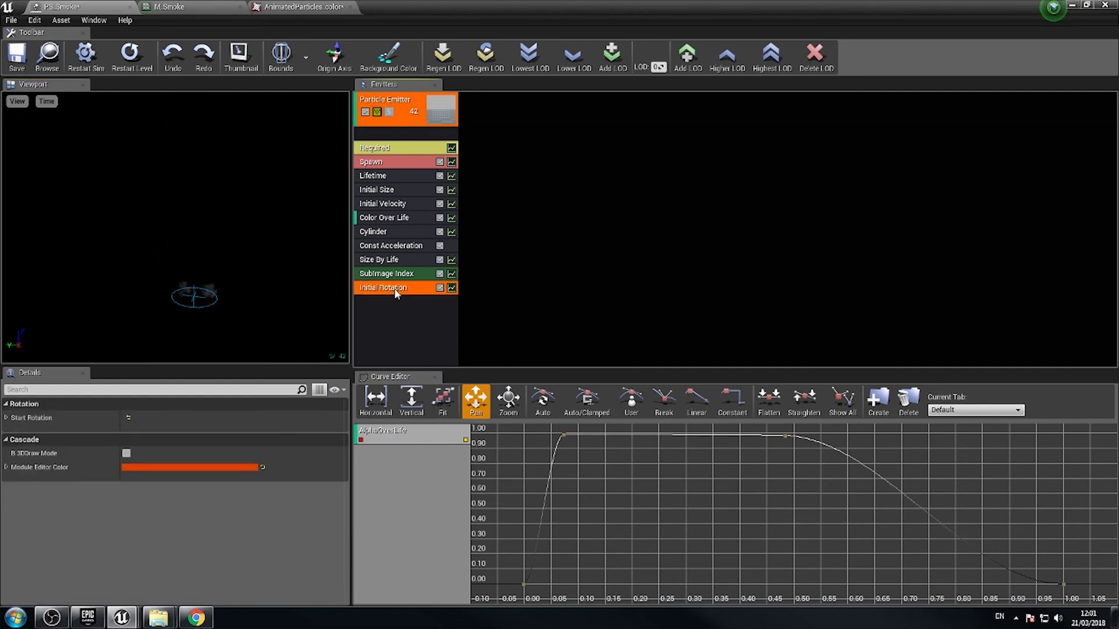
left_click(7, 418)
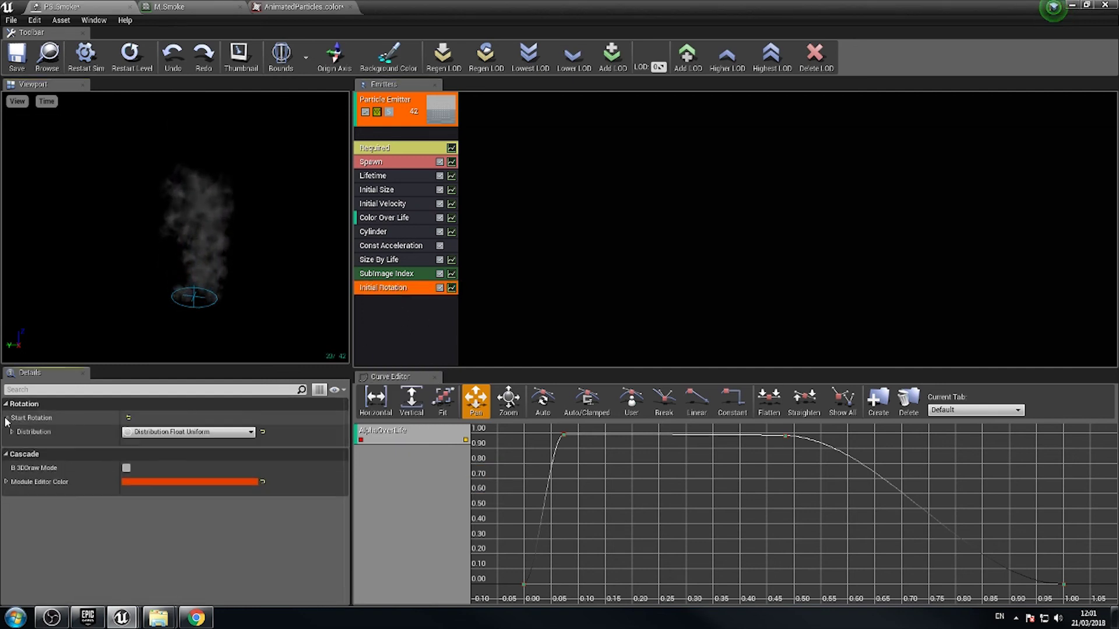
left_click(11, 432)
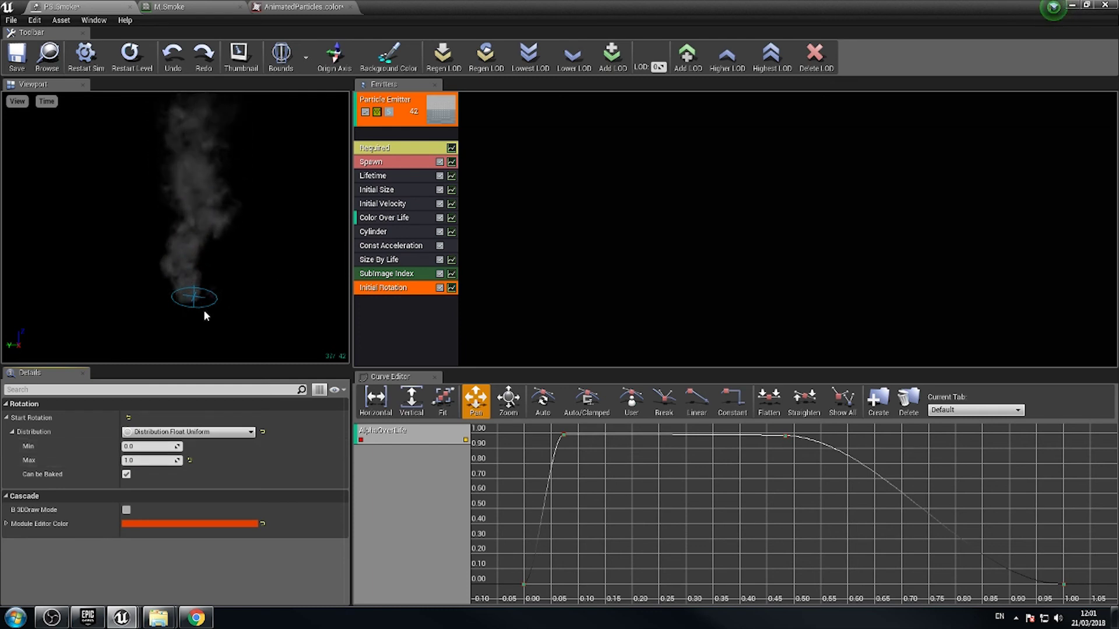
left_click(383, 326)
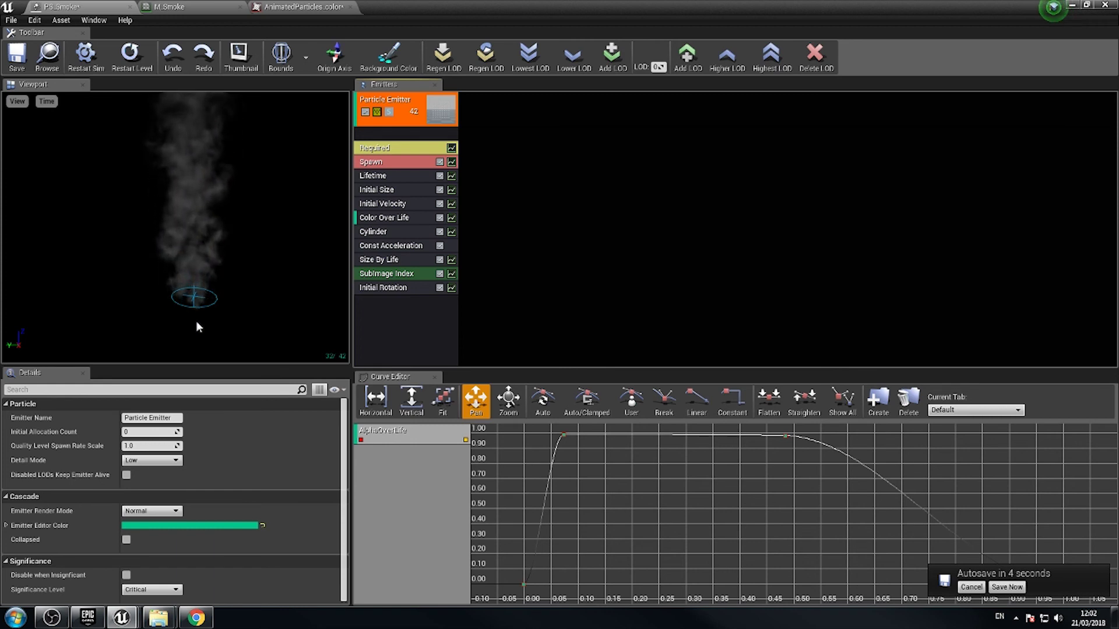
- Add an Initial Rotation Rate module to the smoke emitter
right_click(392, 303)
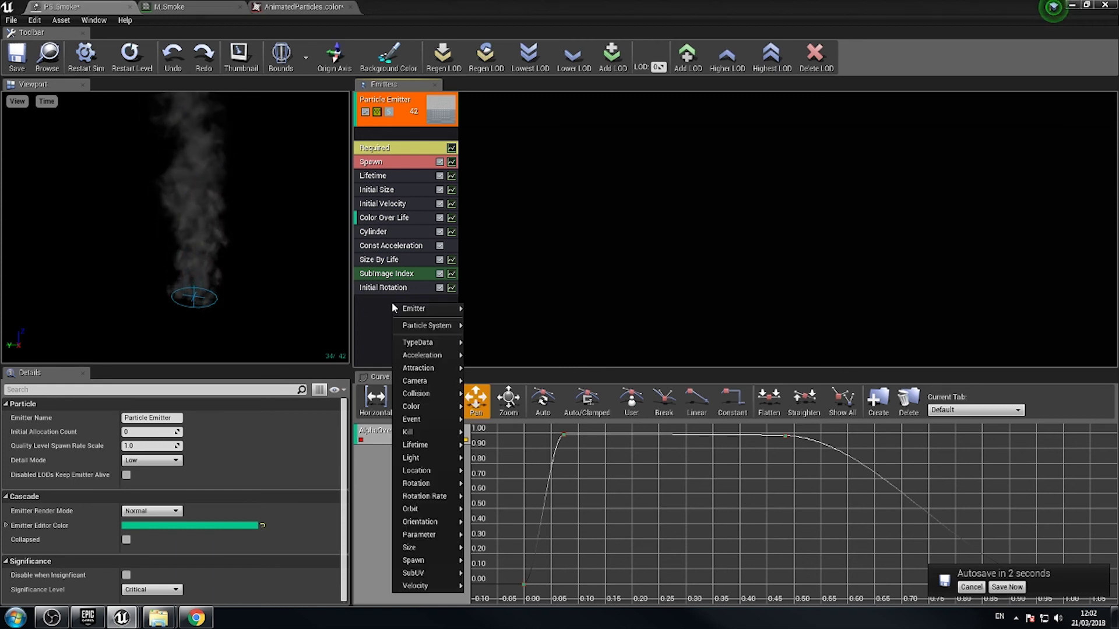
mouse_move(417, 490)
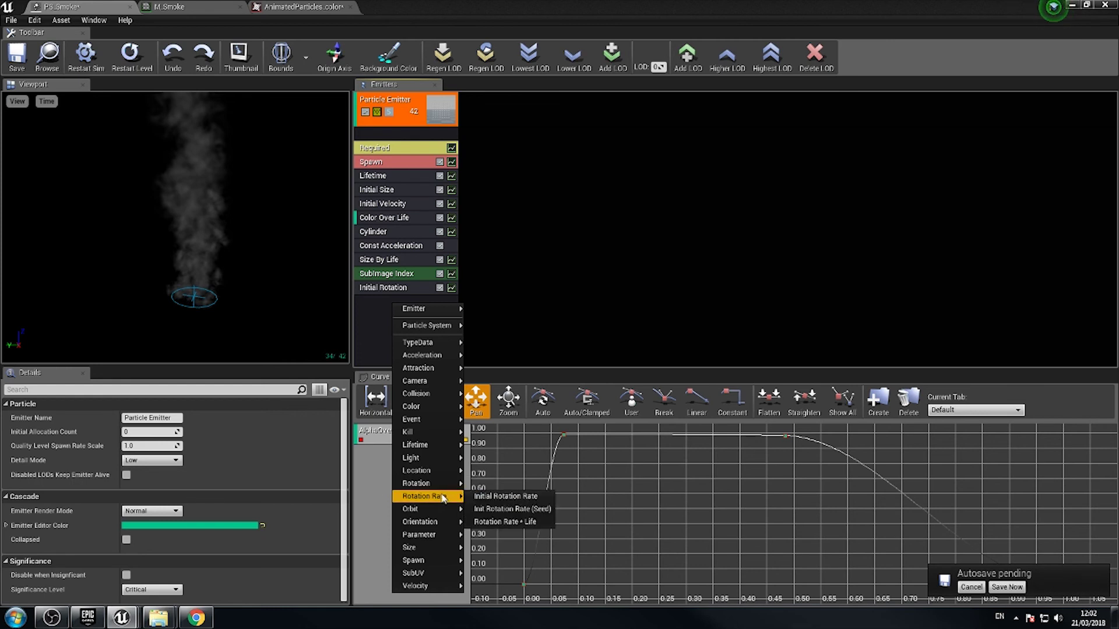
left_click(520, 498)
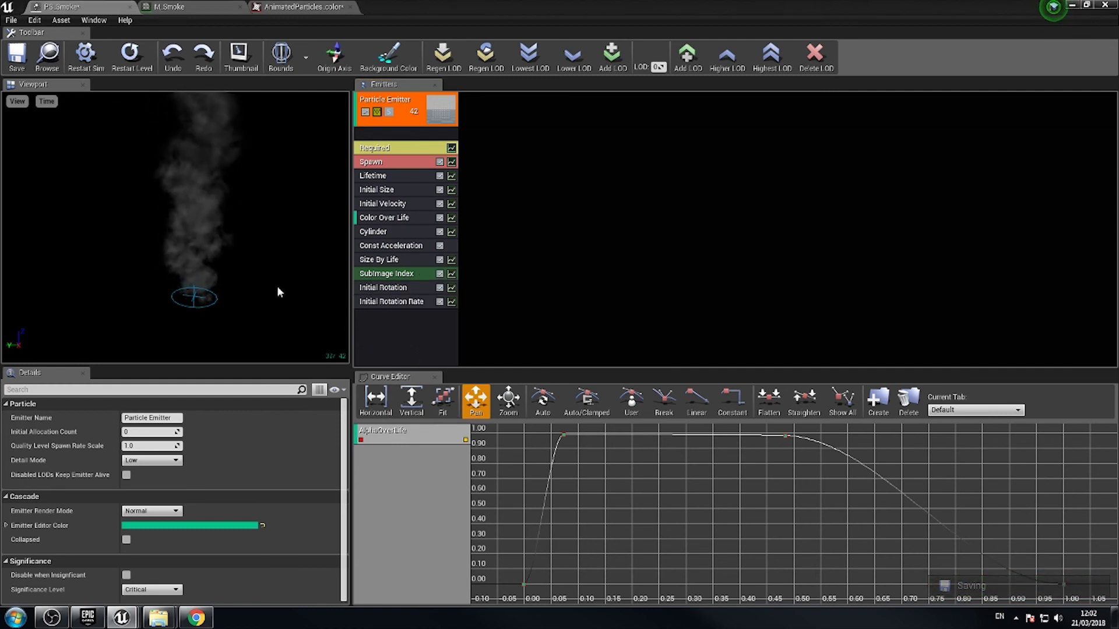
- Set the Initial Rotation Rate module's Start Rotation Rate to a minimum of -0.1 and maximum of 0.1, with Can be Baked turned off
left_click(389, 302)
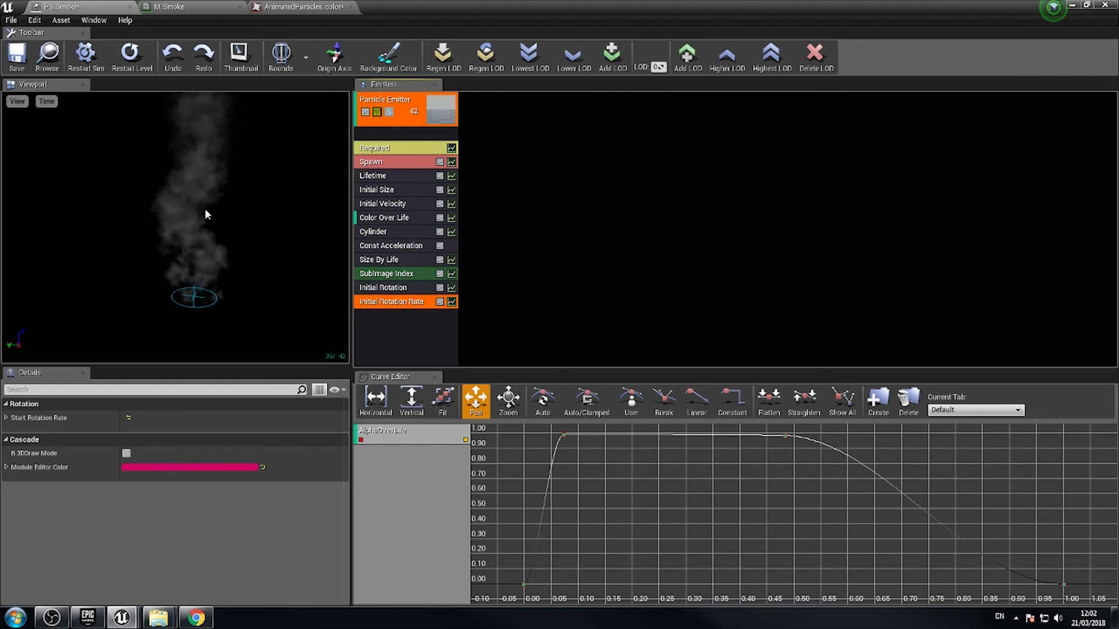
left_click(7, 418)
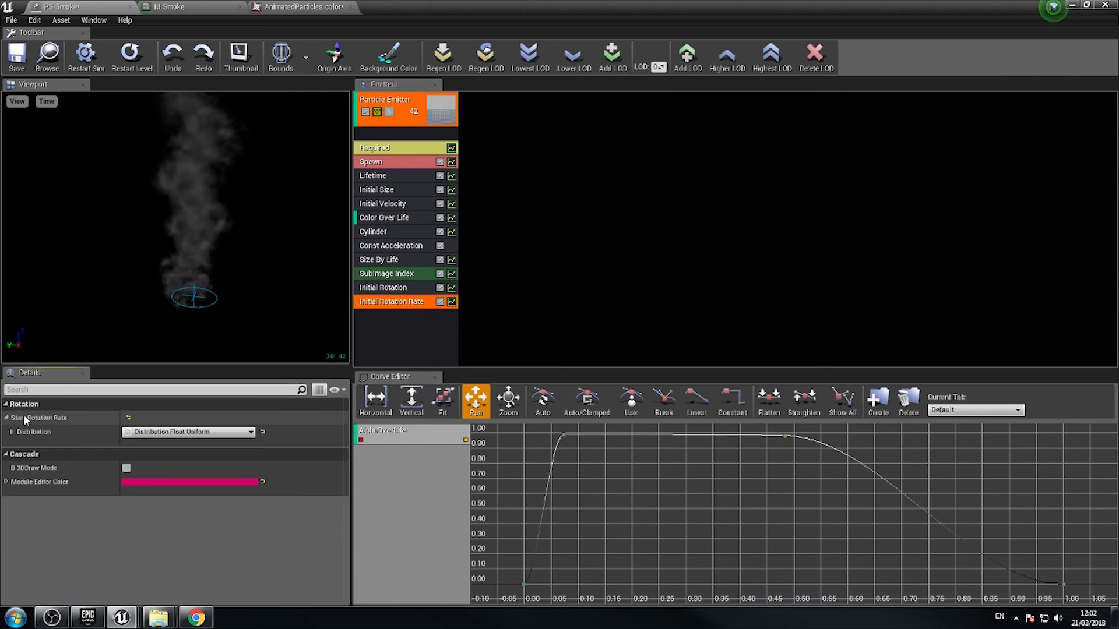
left_click(13, 431)
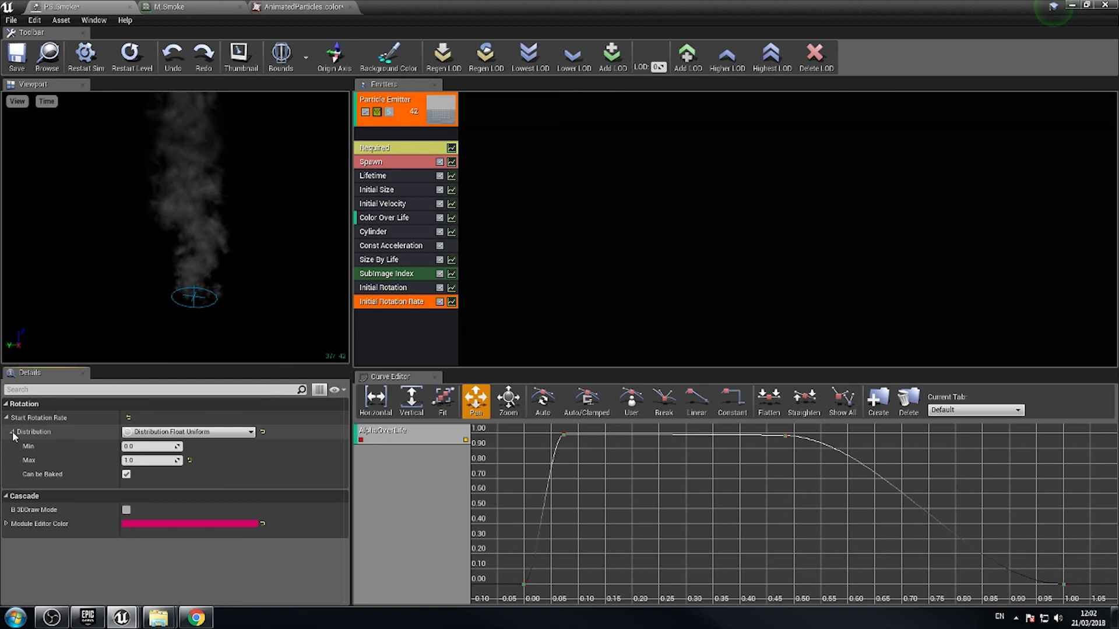
left_click(144, 447)
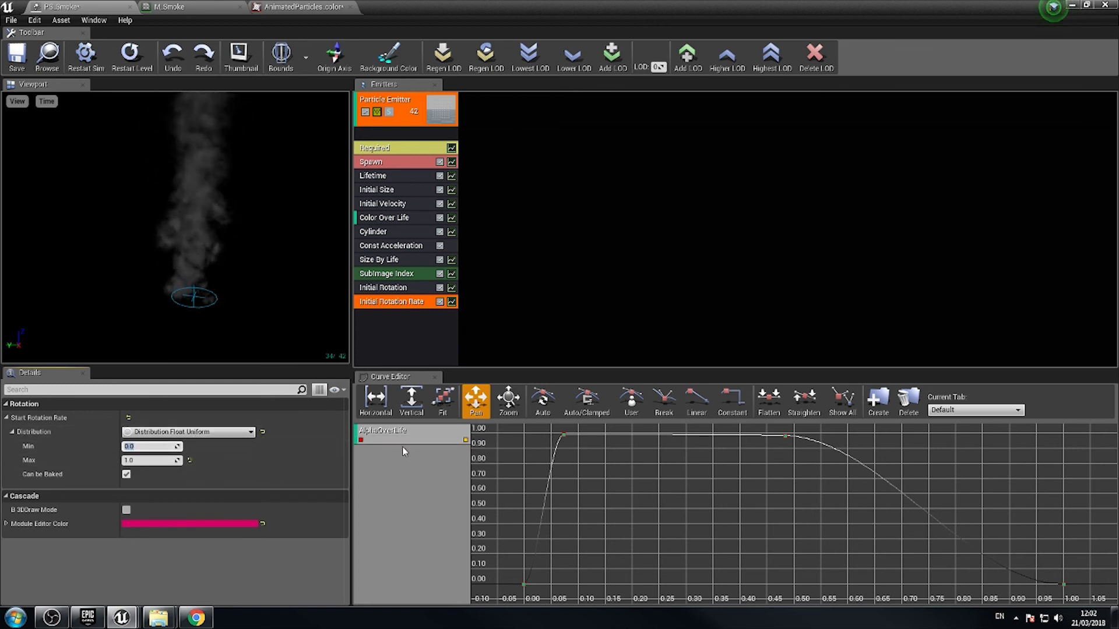
type("-0.1")
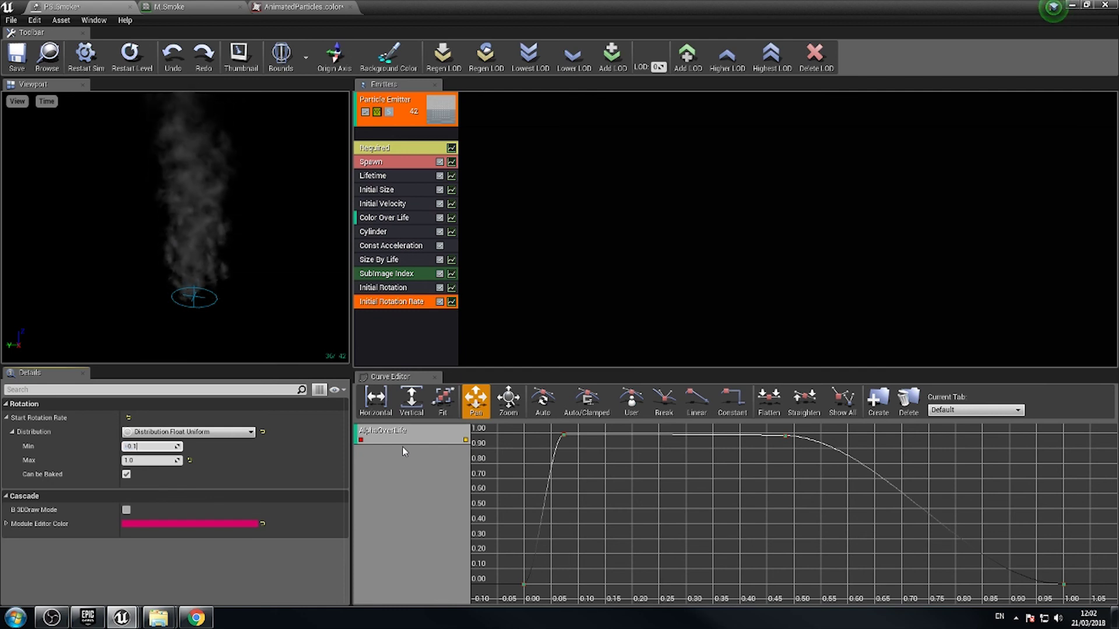
key("Tab")
type("0")
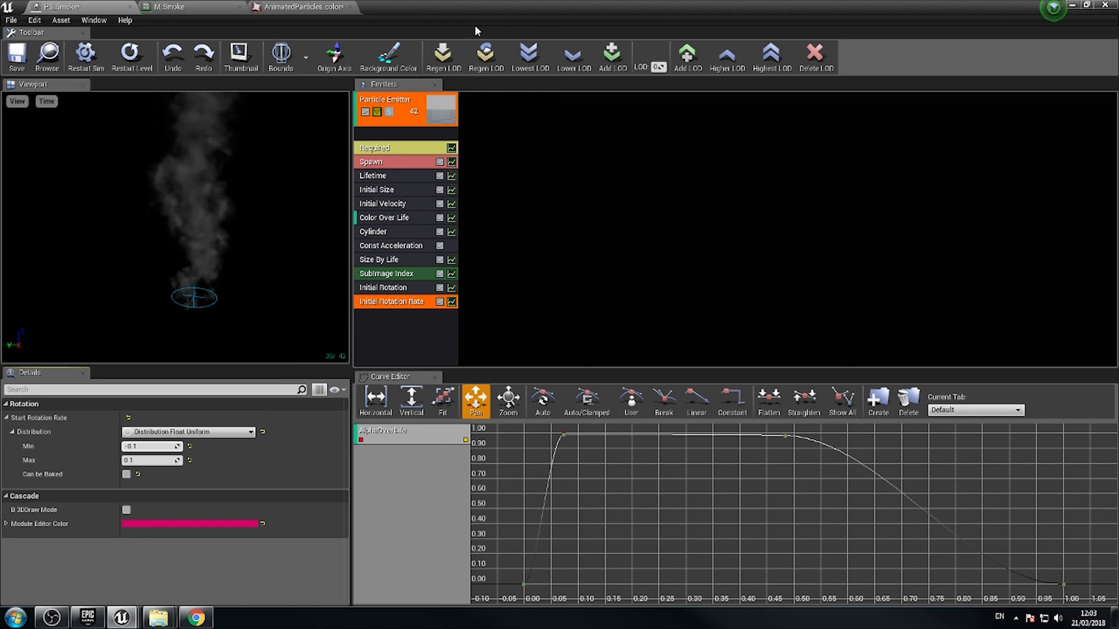
- Move the particle editor window aside and examine the smoke's rotation and lighting in the level from several angles
left_click_drag(443, 5, 1115, 111)
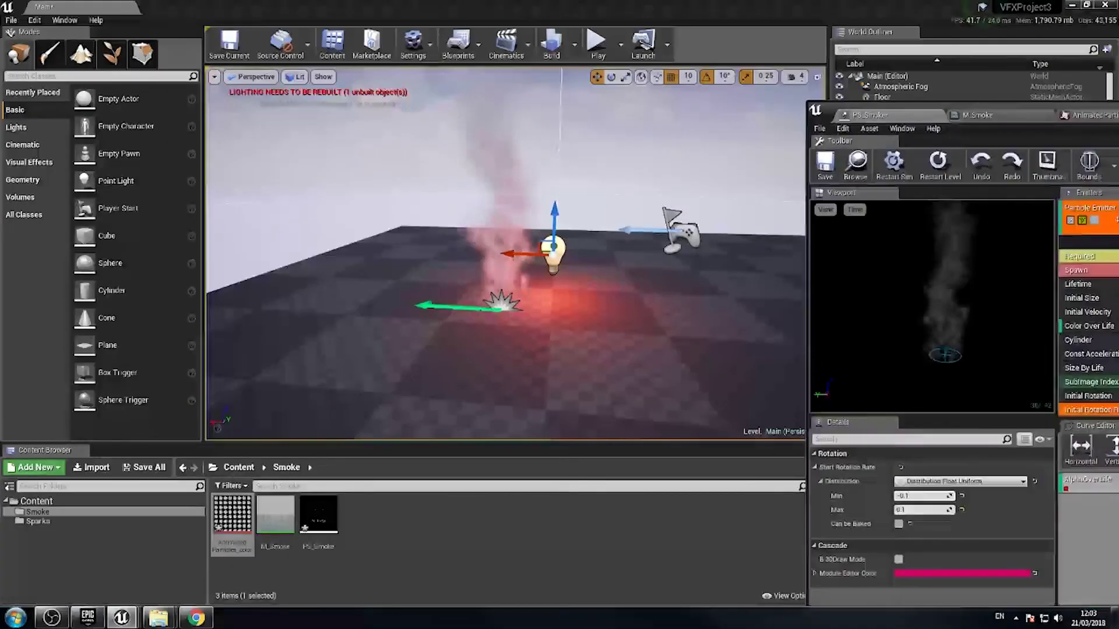
right_click_drag(527, 355, 456, 358)
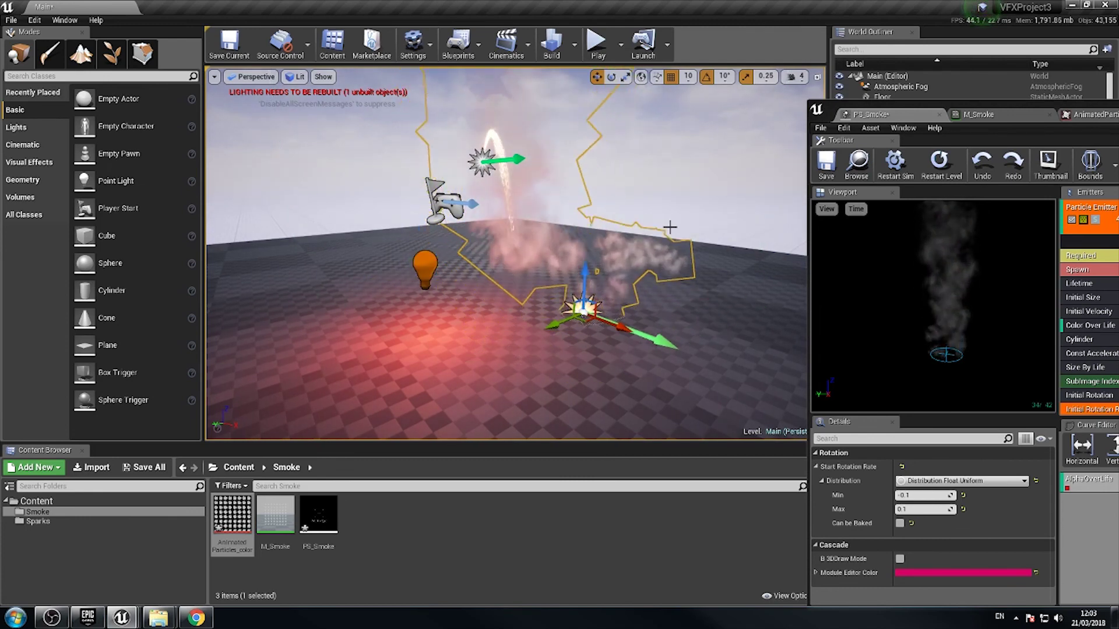
left_click(697, 324)
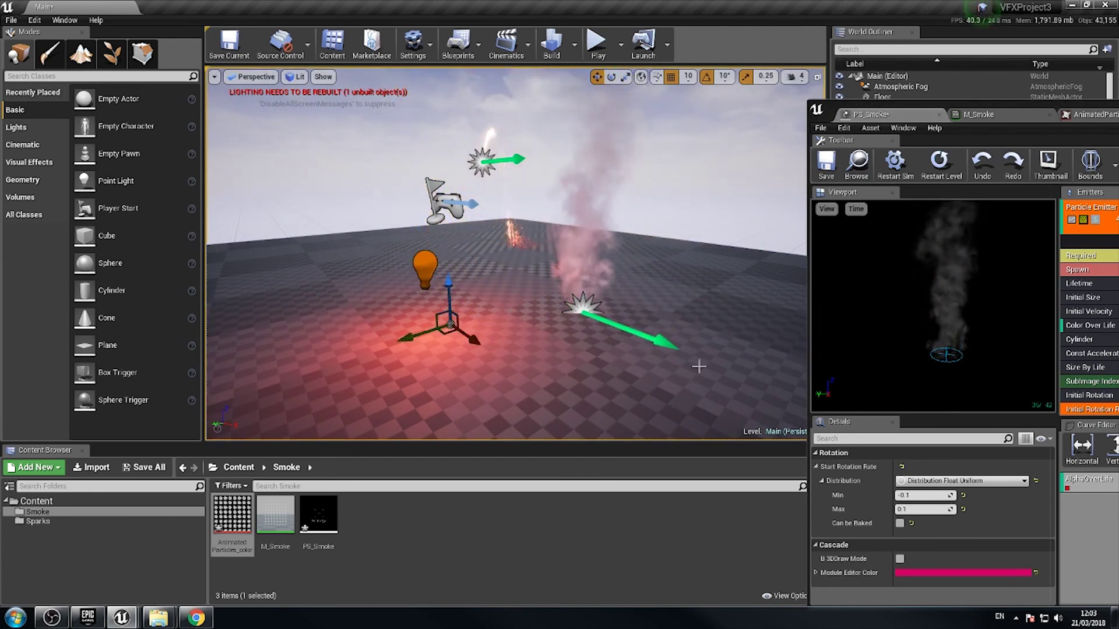
right_click_drag(698, 366, 691, 370)
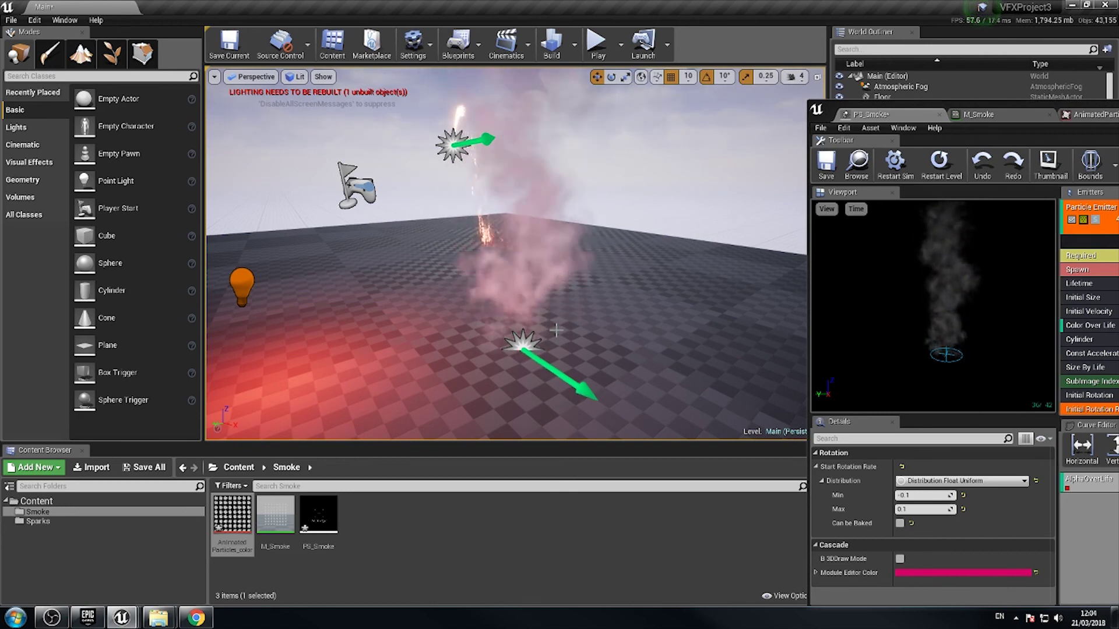
right_click_drag(477, 300, 513, 297)
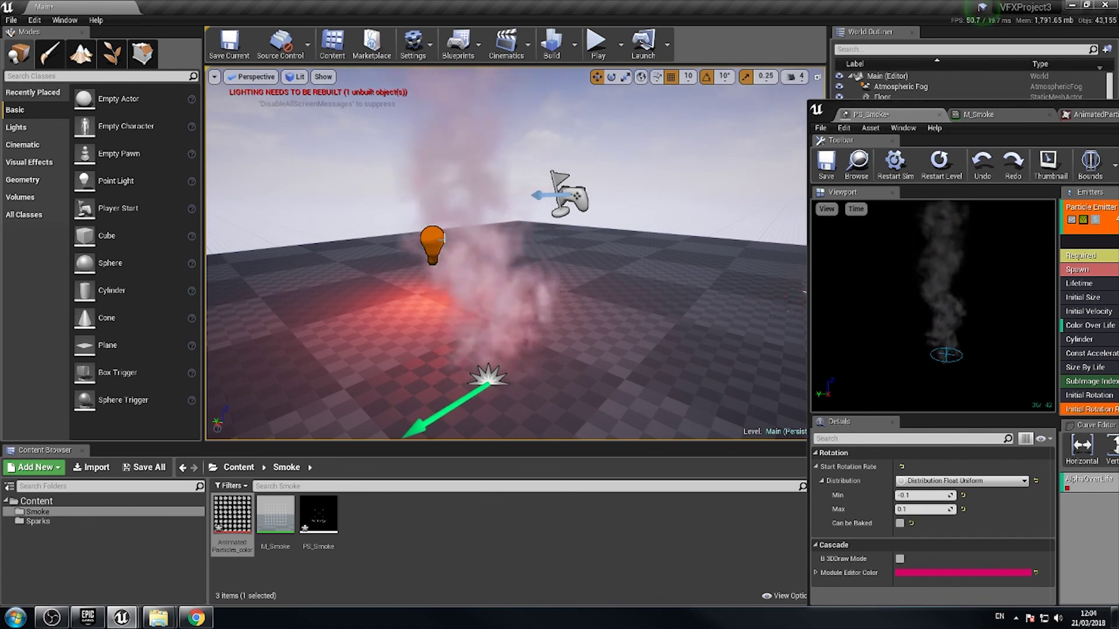
mouse_move(507, 254)
right_mouse_down()
mouse_move(467, 257)
mouse_move(519, 262)
mouse_move(495, 259)
mouse_move(510, 254)
right_mouse_up()
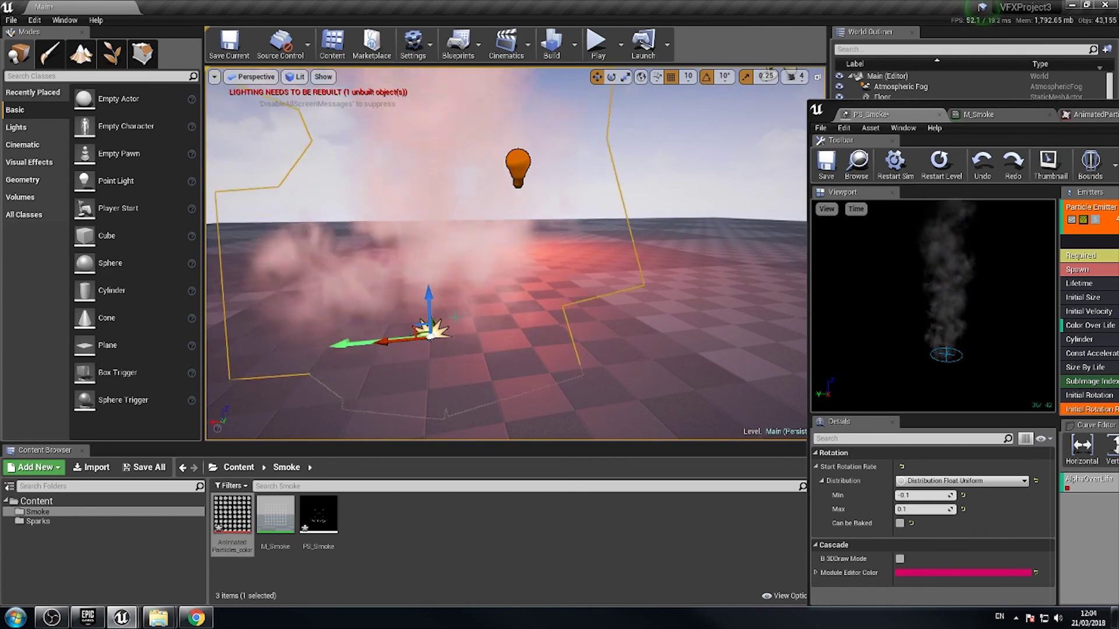
scroll(455, 315, "down", 4)
right_click_drag(455, 315, 455, 315)
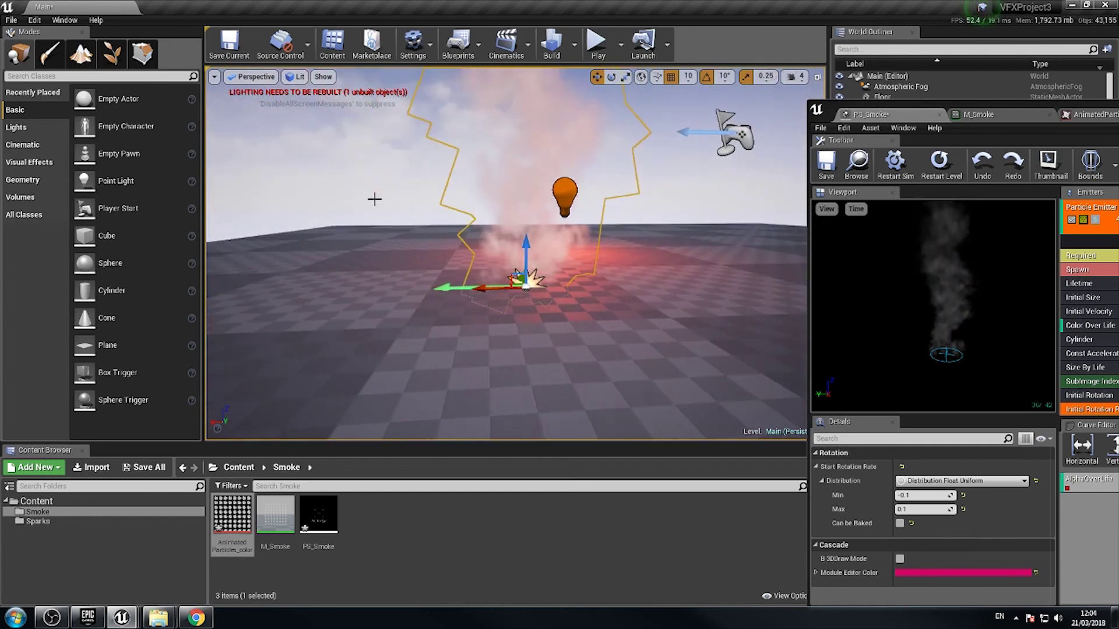
right_click_drag(356, 186, 355, 187)
right_click_drag(724, 229, 724, 228)
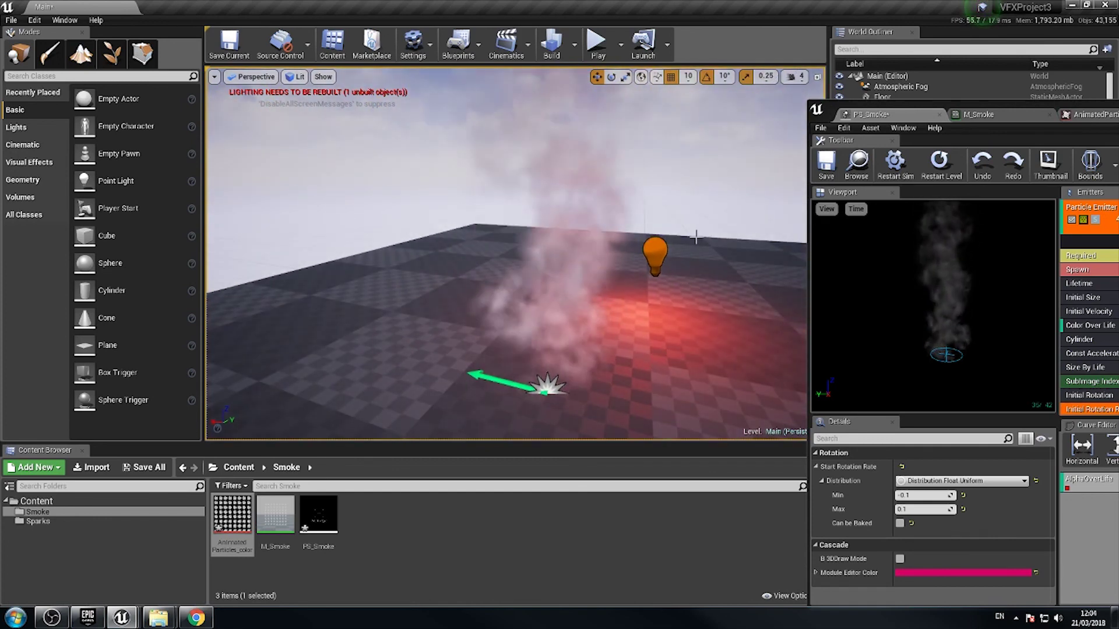
- Move the red point light close to the smoke's base, at about X 130, Y -40, Z 40
left_click(670, 250)
left_click(664, 254)
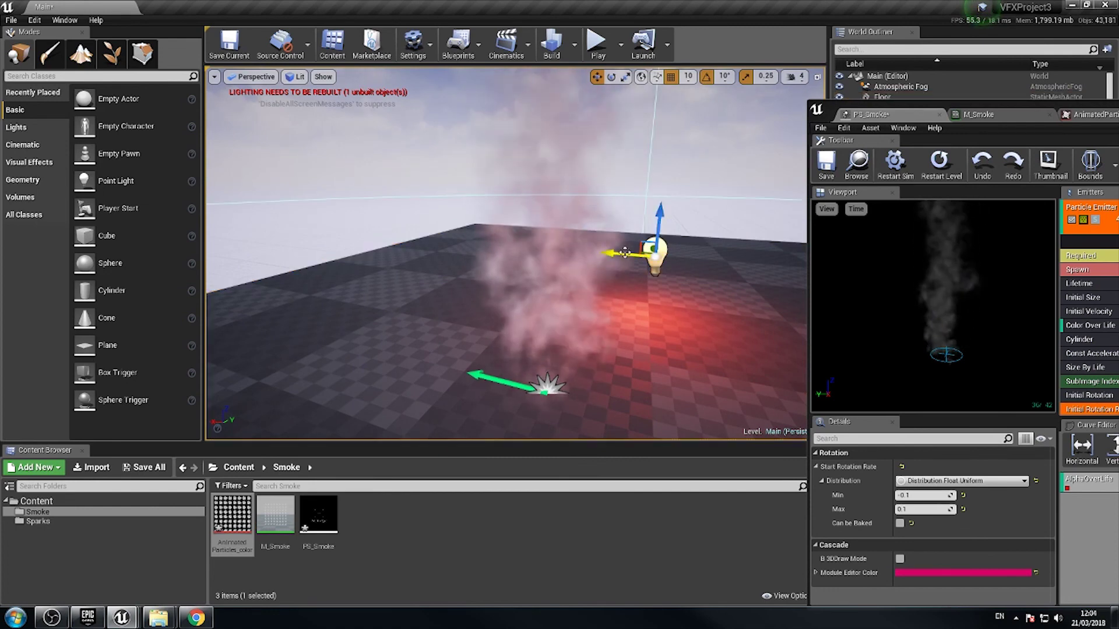
left_click_drag(625, 252, 604, 236)
right_click_drag(604, 236, 457, 236)
left_click_drag(634, 271, 405, 296)
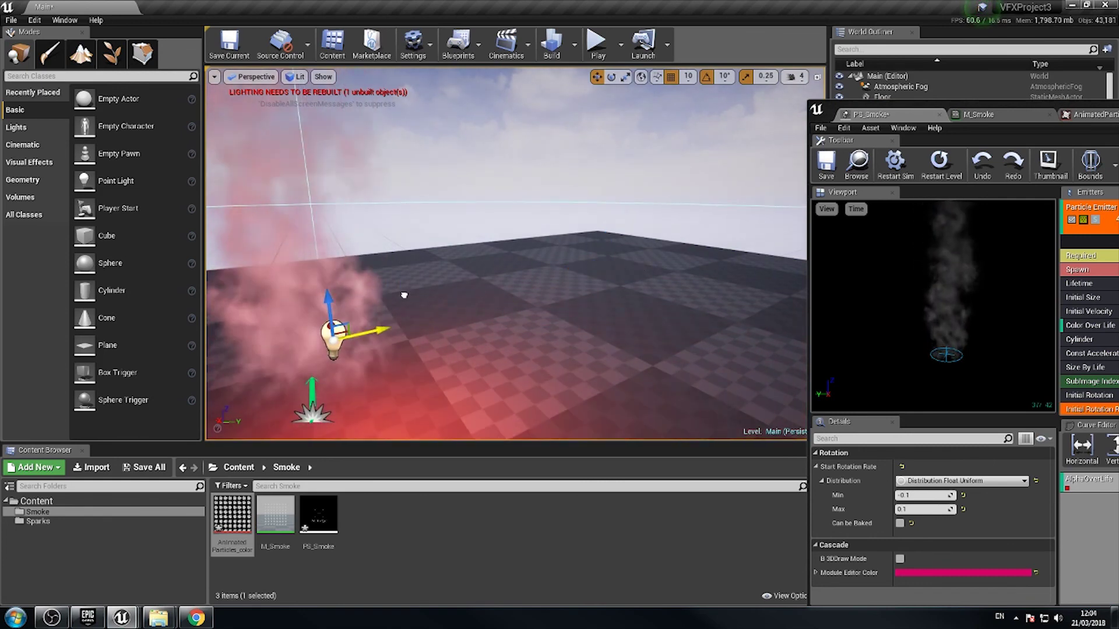
right_click_drag(405, 296, 471, 210)
left_click_drag(587, 148, 576, 200)
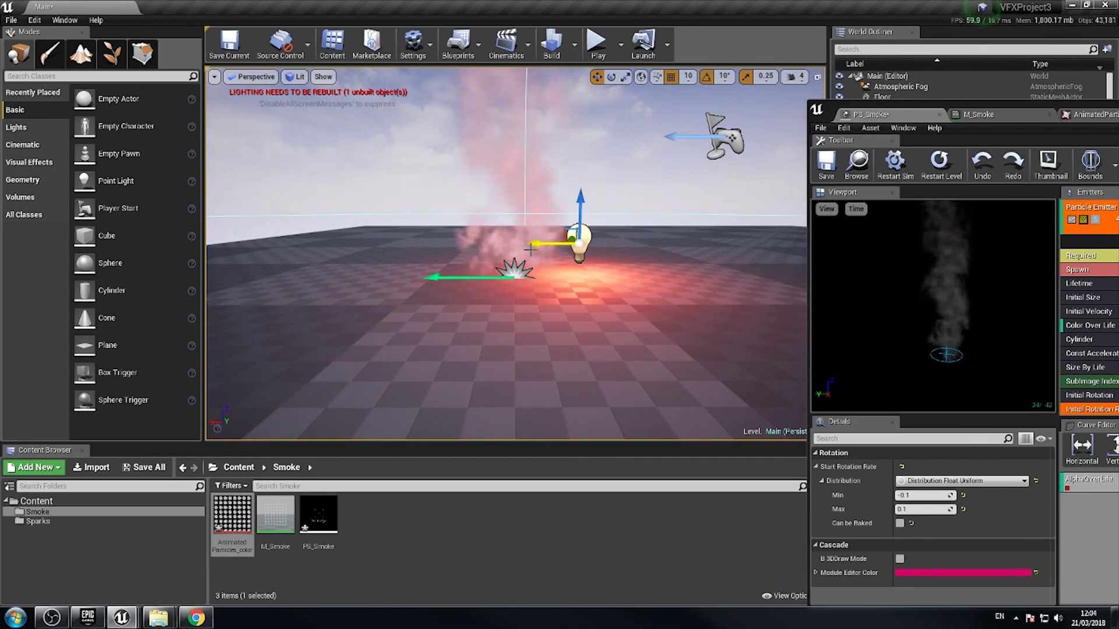
left_click_drag(534, 245, 497, 245)
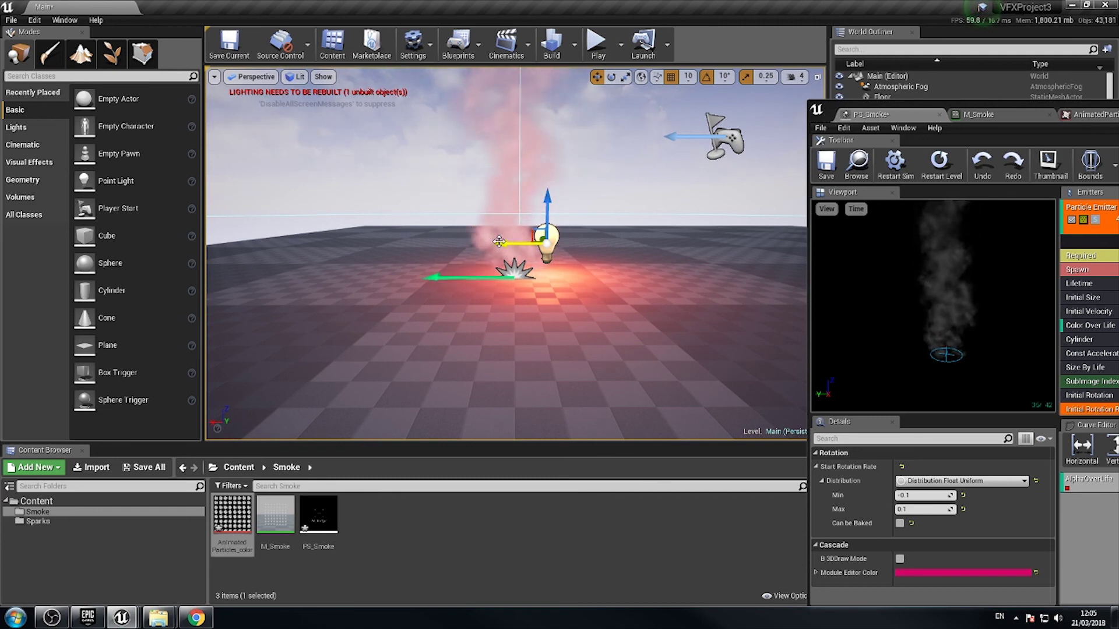
- Examine the smoke lit by the red point light from several angles and bring the light's details into view
right_click_drag(499, 241, 576, 244)
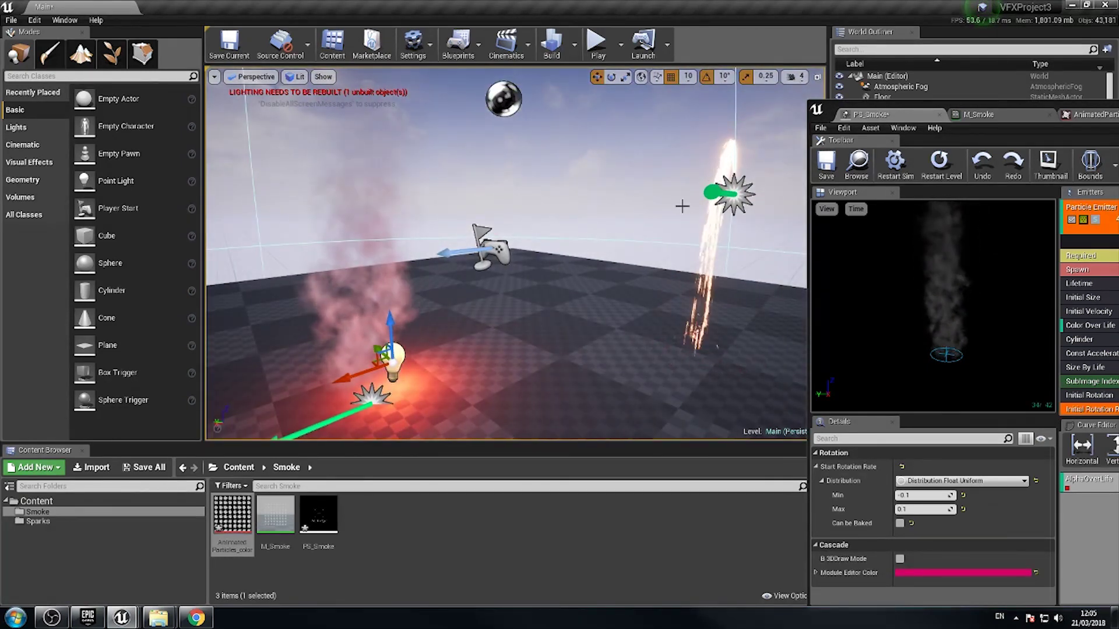
key("f")
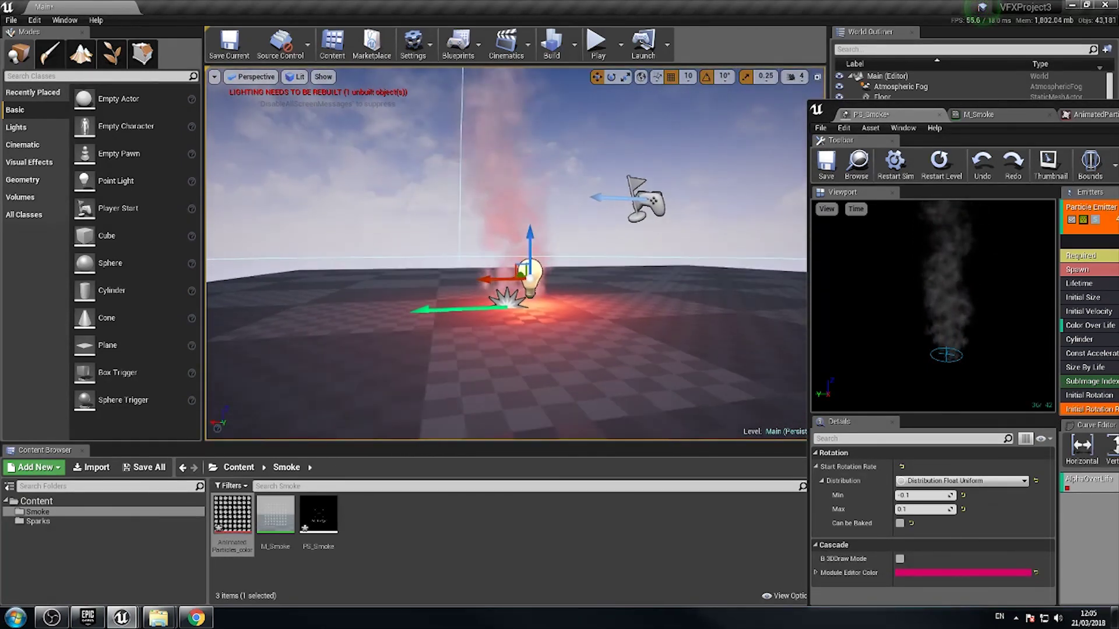
right_click_drag(506, 254, 551, 241)
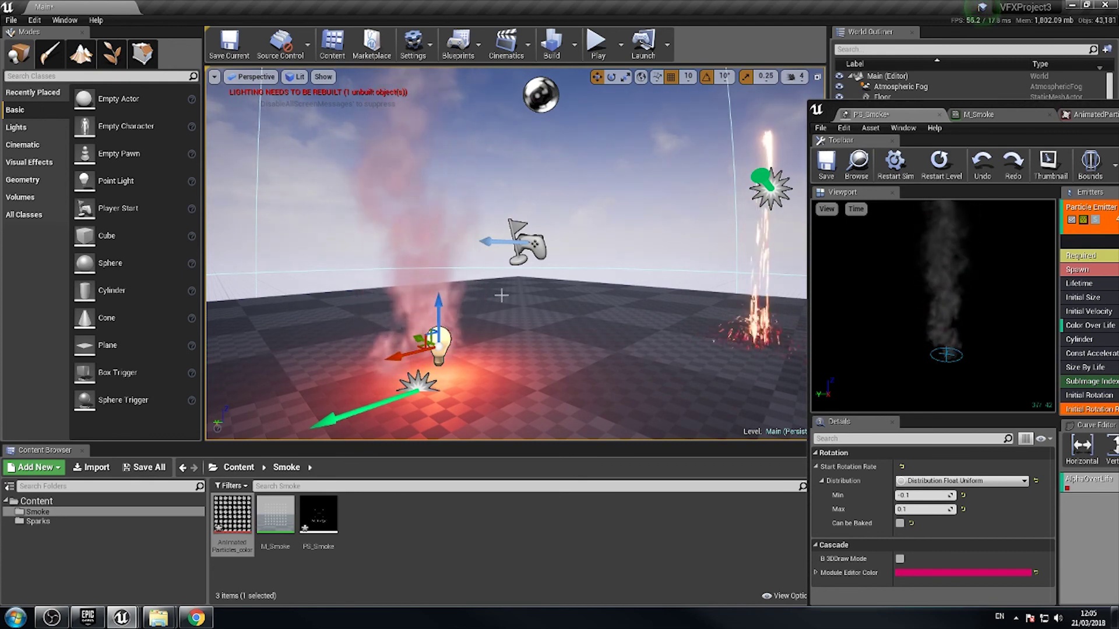
right_click_drag(604, 353, 548, 353)
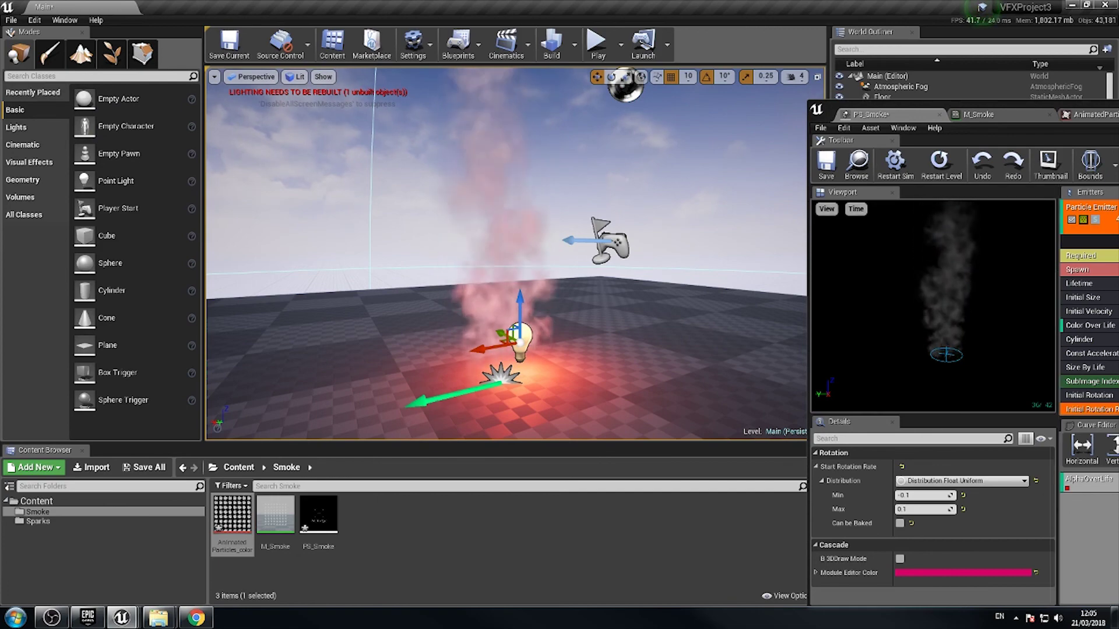
left_click_drag(991, 110, 871, 186)
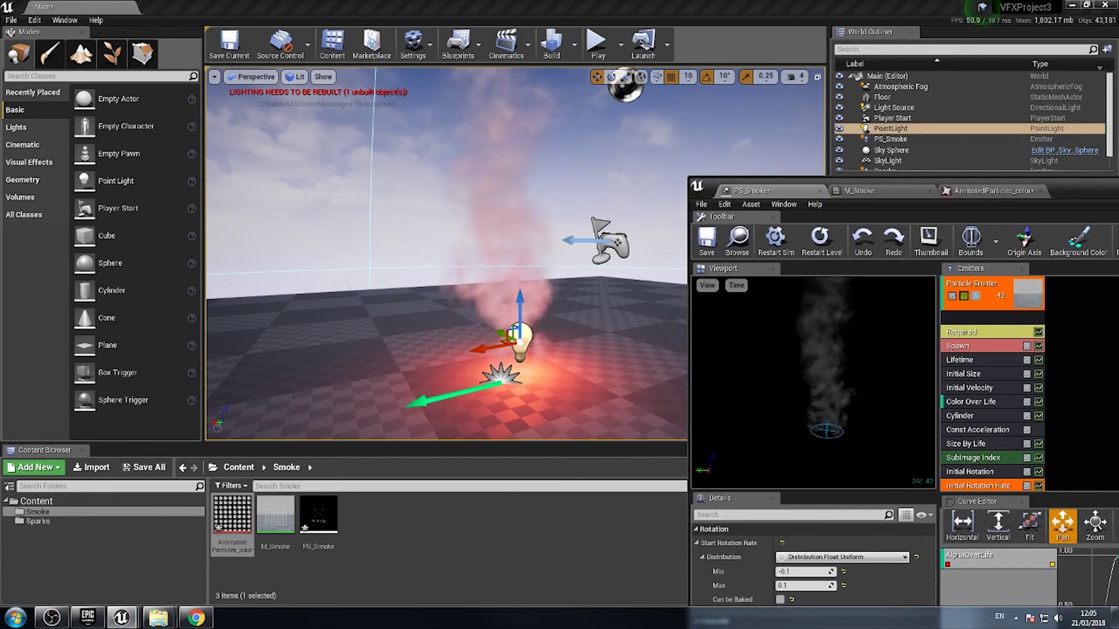
left_click(694, 298)
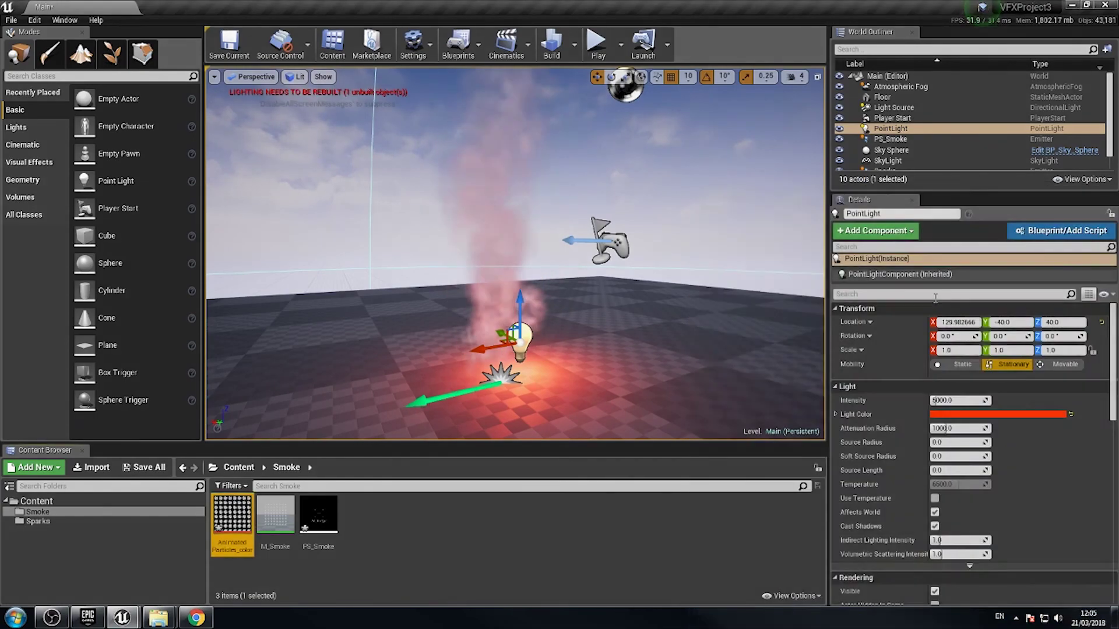